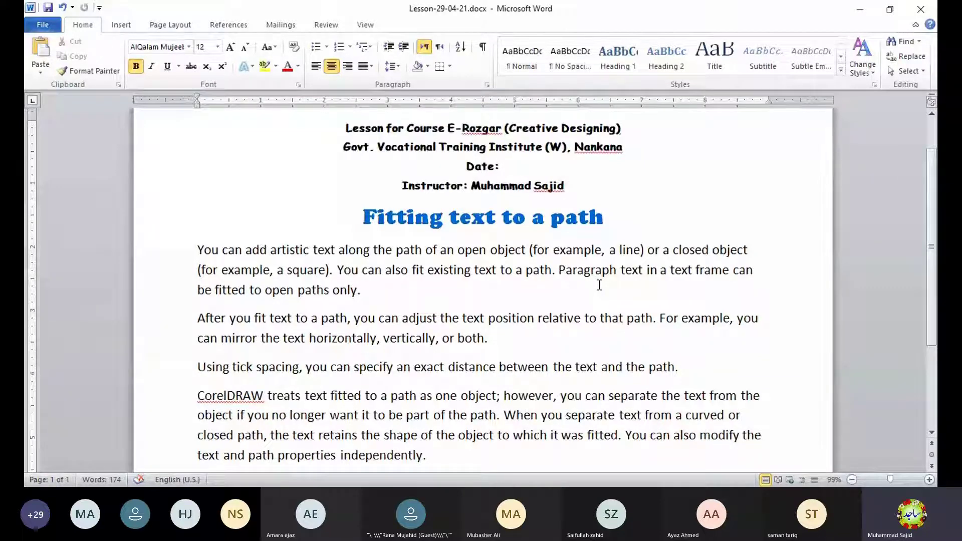
Review the lesson notes on fitting text to open and closed paths.
scroll(555, 291, down, 1)
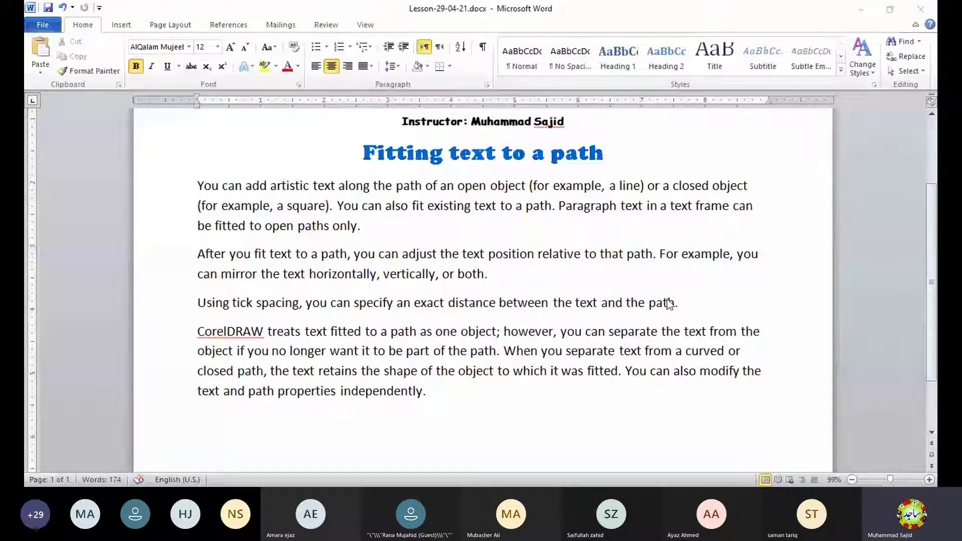
scroll(669, 304, up, 3)
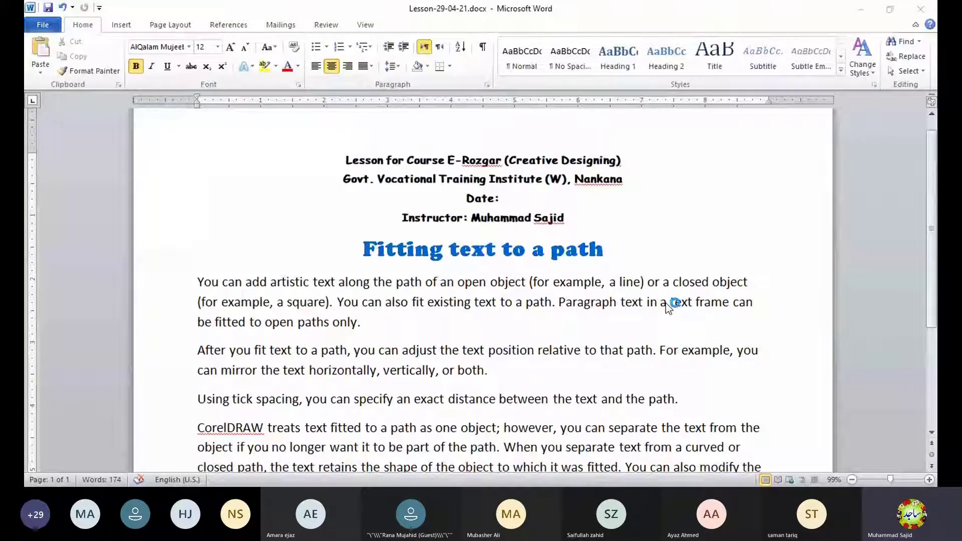
scroll(668, 305, down, 2)
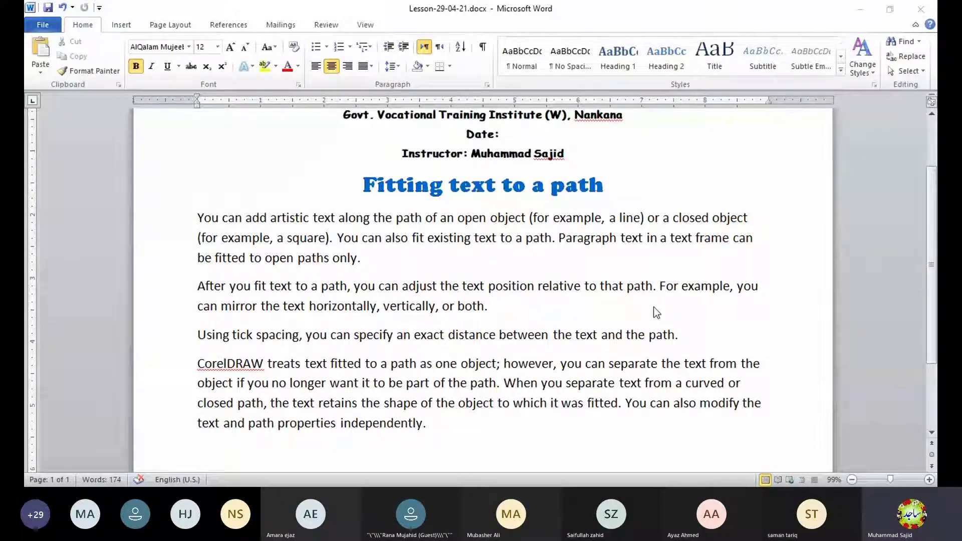
Switch to CorelDRAW and save the blank drawing to the desktop over the existing Practice.CDR file.
key(alt+Tab)
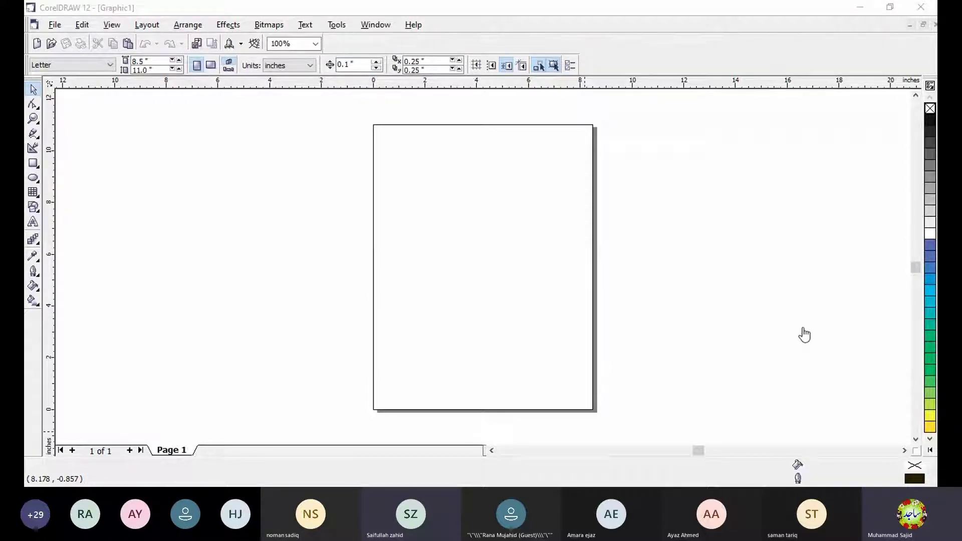
click(803, 62)
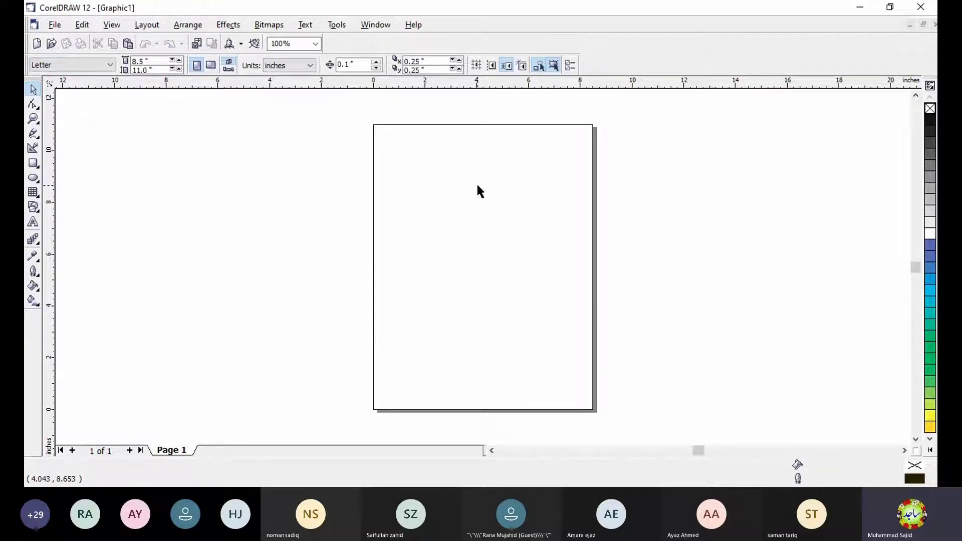
click(56, 25)
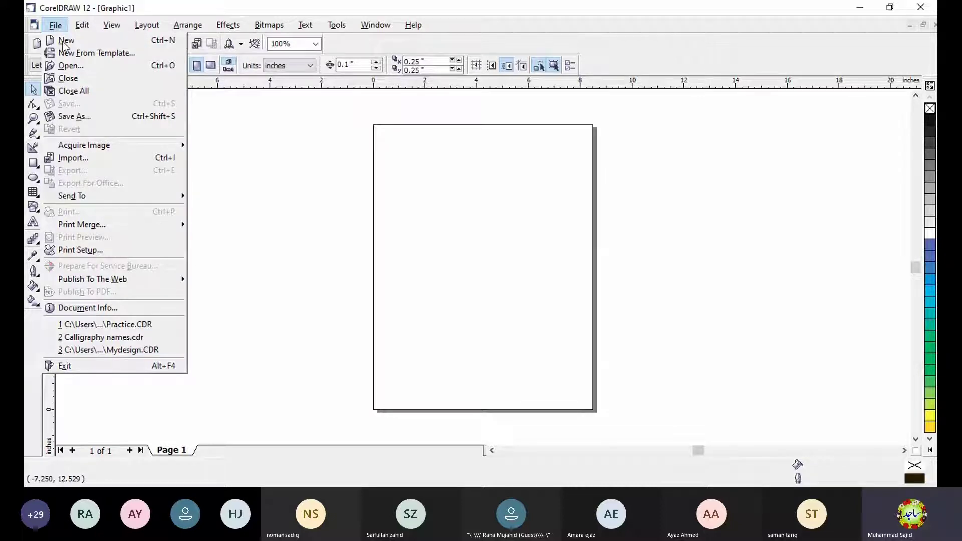
click(83, 117)
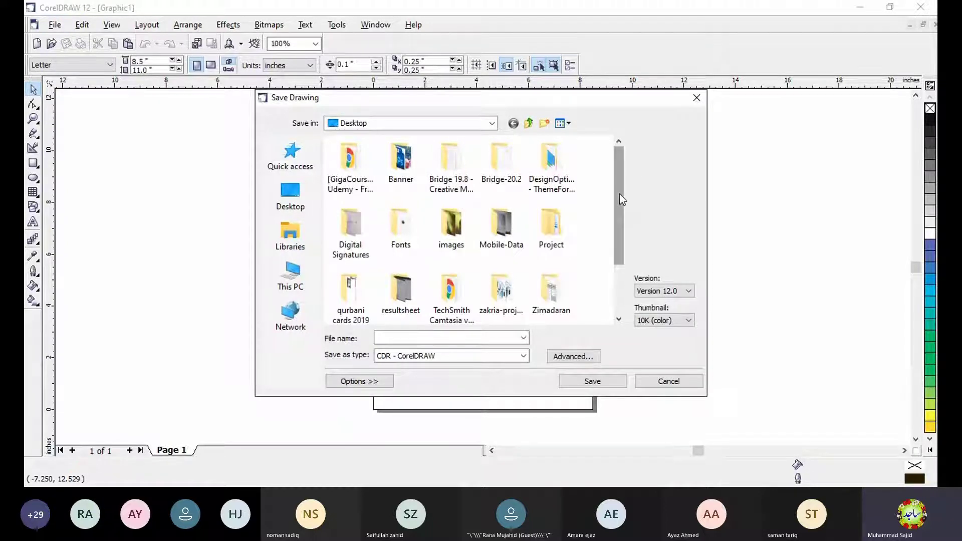
drag(620, 193, 622, 279)
click(502, 278)
click(596, 380)
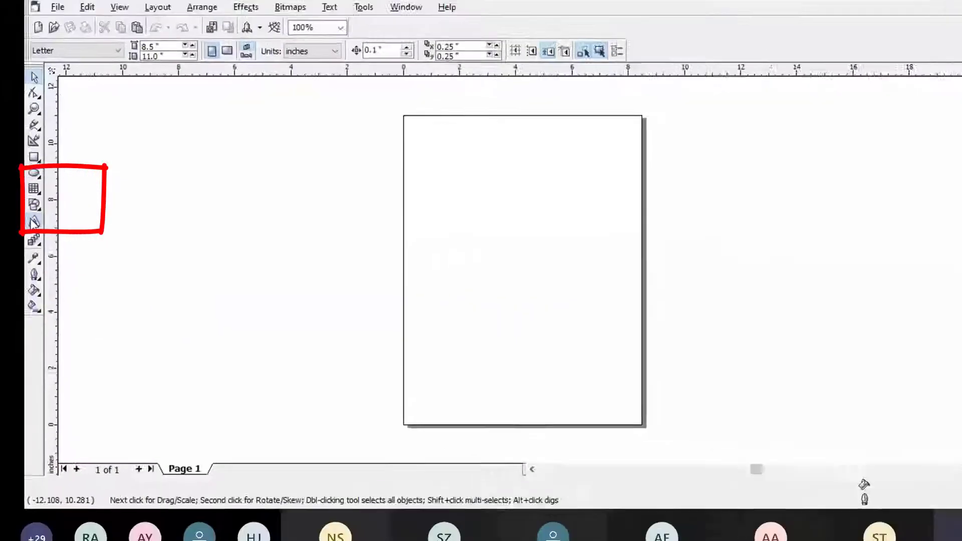
Add the artistic text "Text fitting to an open path" at size 100 near the top of the page.
click(60, 197)
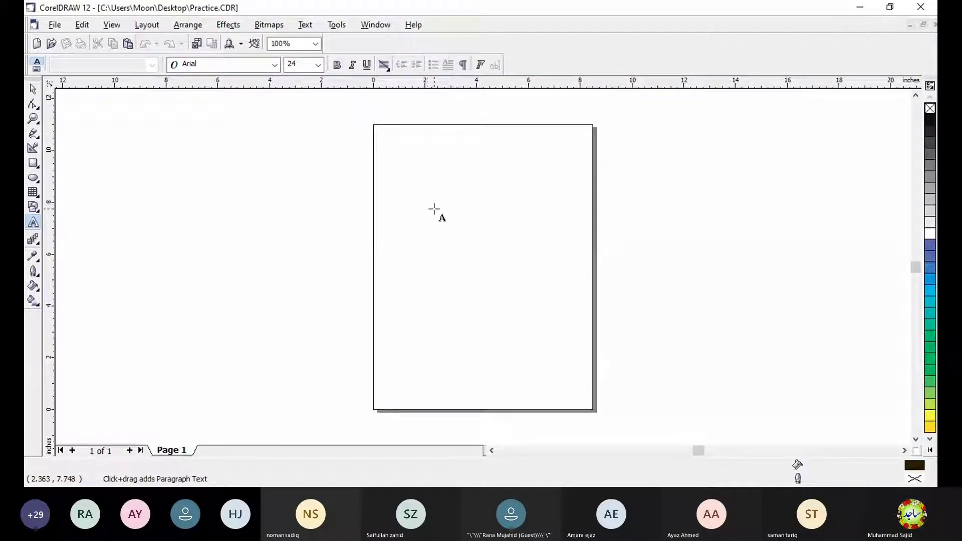
click(459, 246)
click(319, 67)
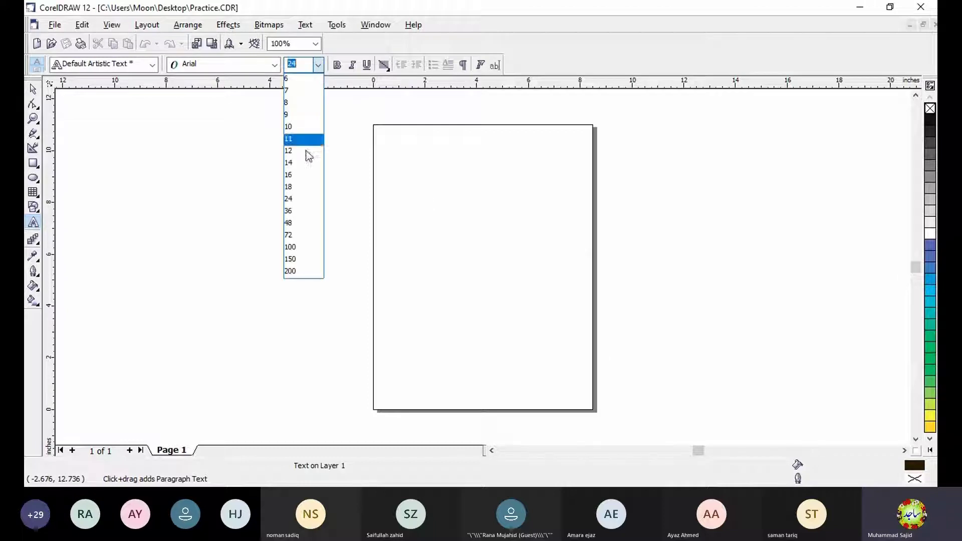
click(295, 247)
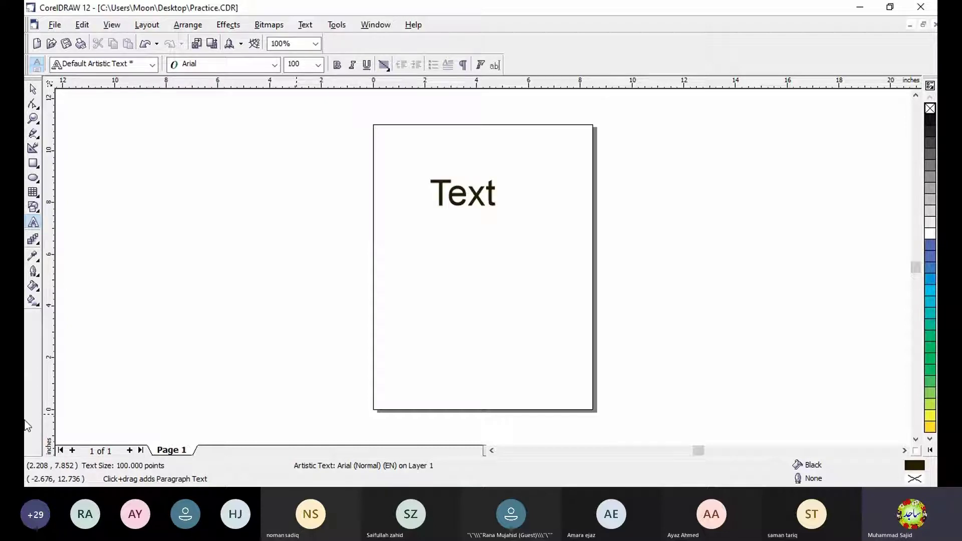
text(fitting)
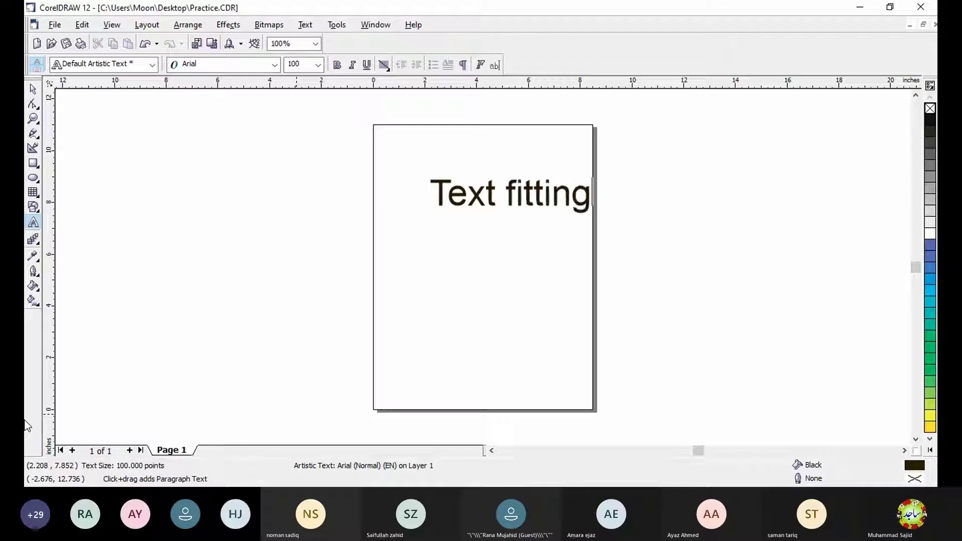
text( to al)
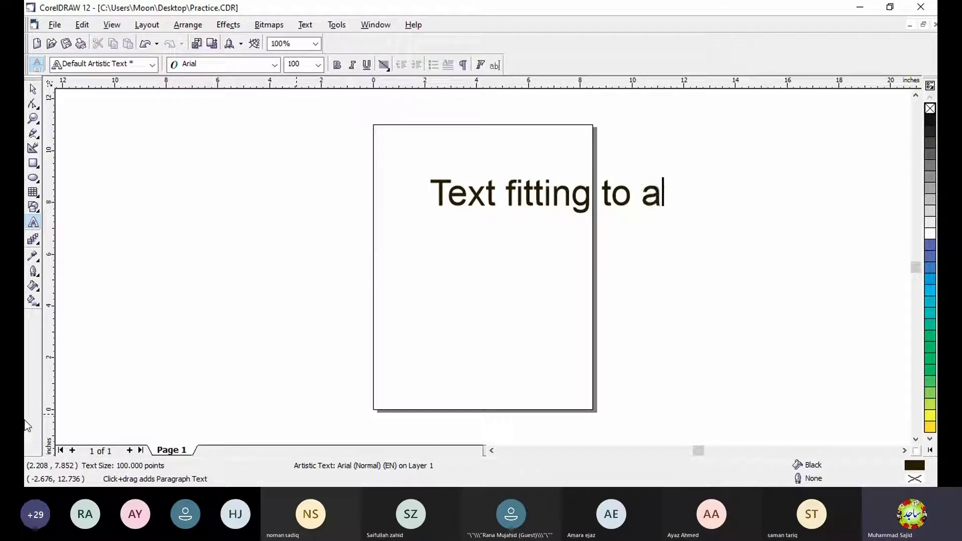
key(BackSpace)
key(BackSpace)
text(n open path)
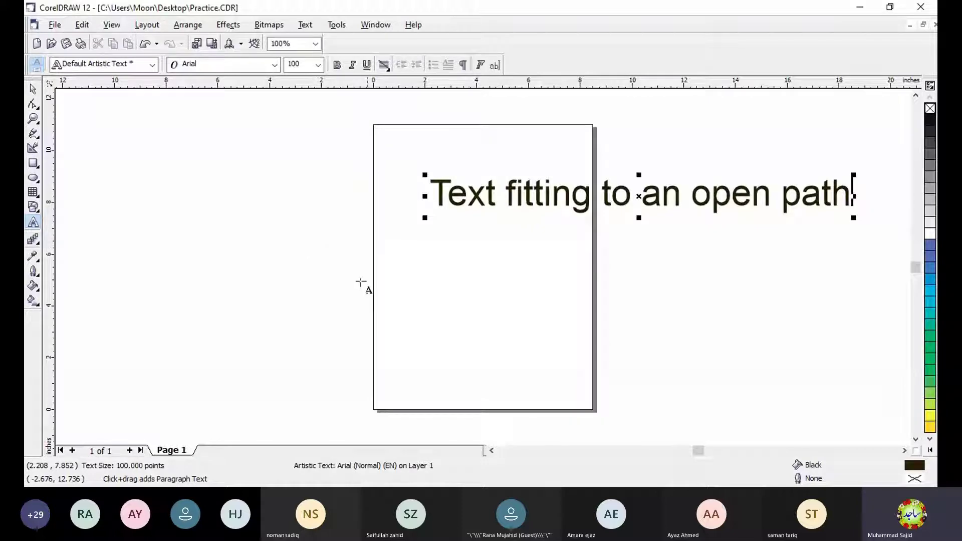
Draw an open S-shaped Bezier curve with three nodes below the text, about 13.1 inches wide and 2.9 inches high.
click(36, 139)
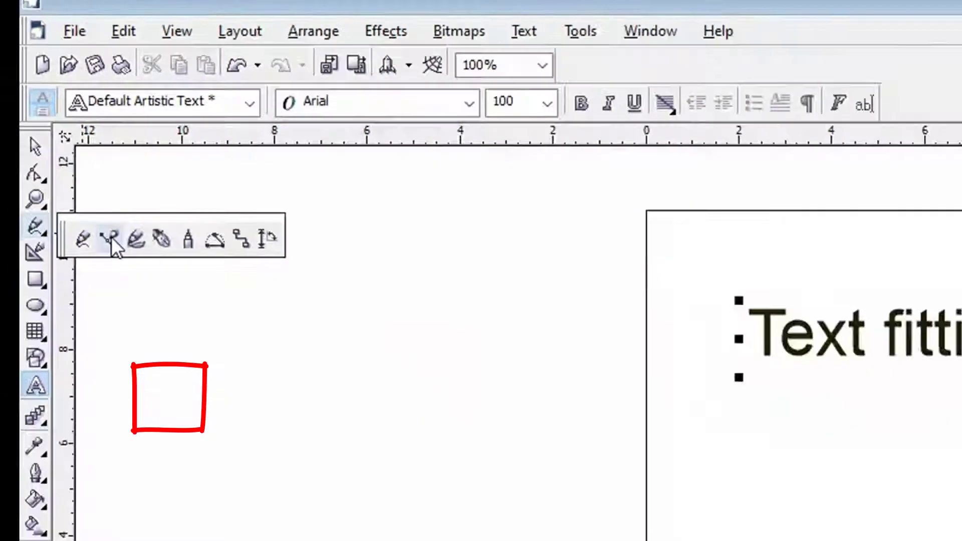
click(172, 402)
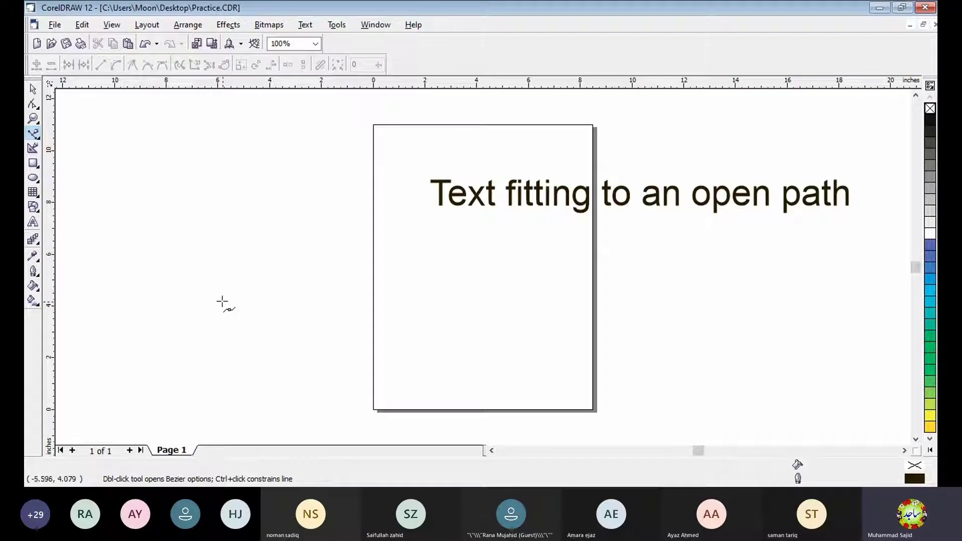
click(238, 301)
drag(395, 303, 498, 387)
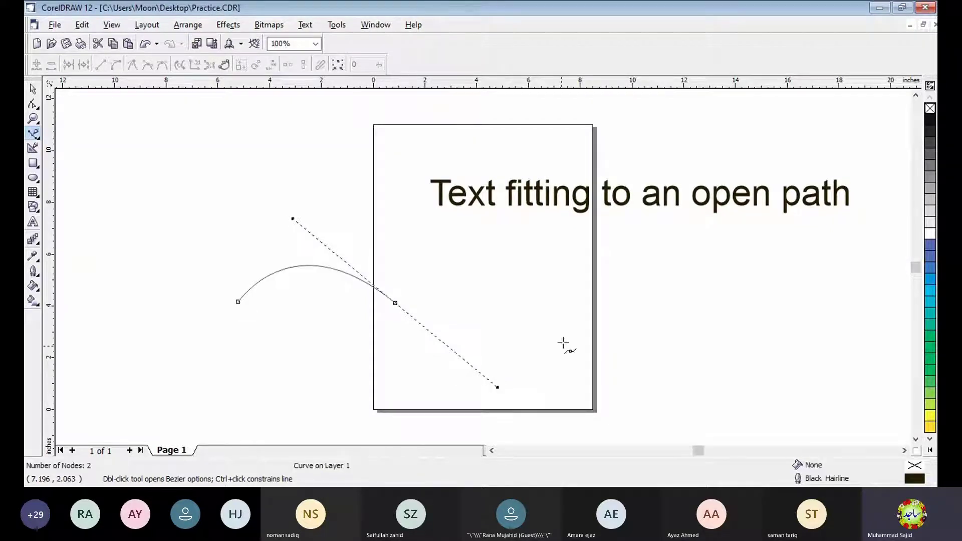
click(578, 299)
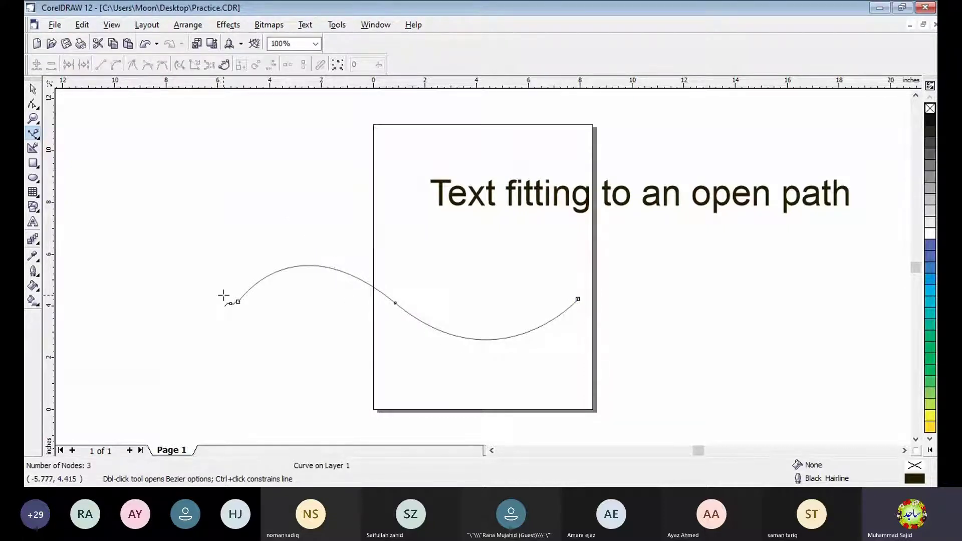
key(space)
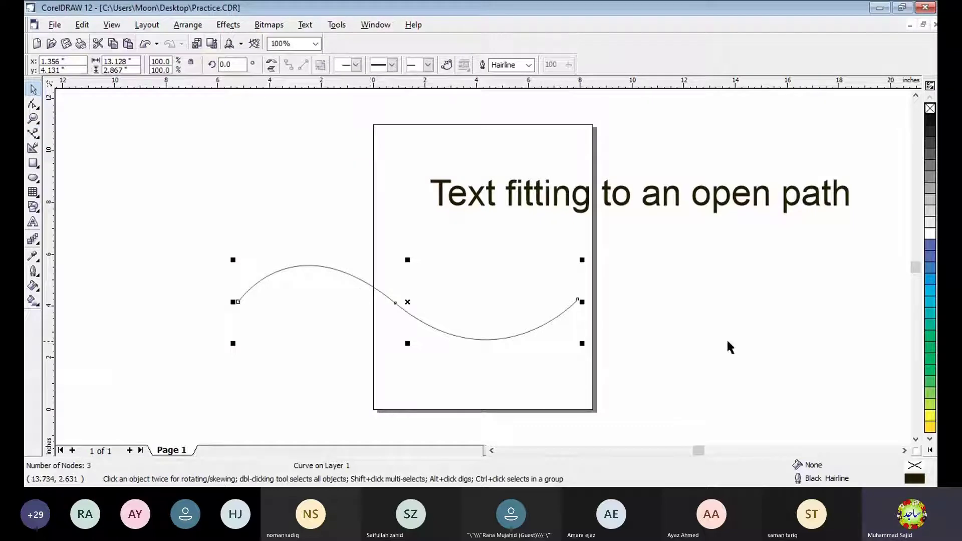
Scale the artistic text down to about 75 points.
click(741, 198)
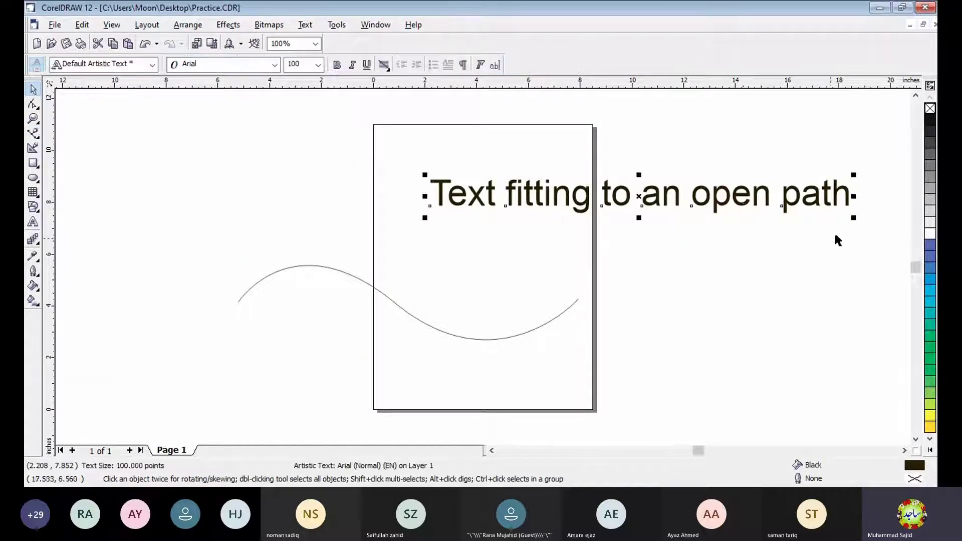
drag(855, 220, 761, 212)
drag(425, 192, 434, 193)
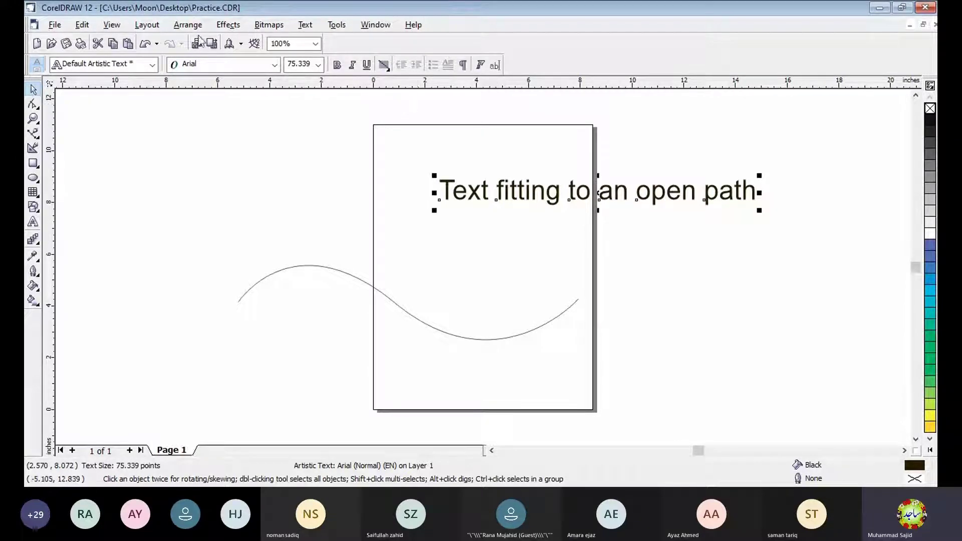
Fit the text to the S-shaped curve and enlarge the fitted text slightly to about 77.6 points.
click(187, 25)
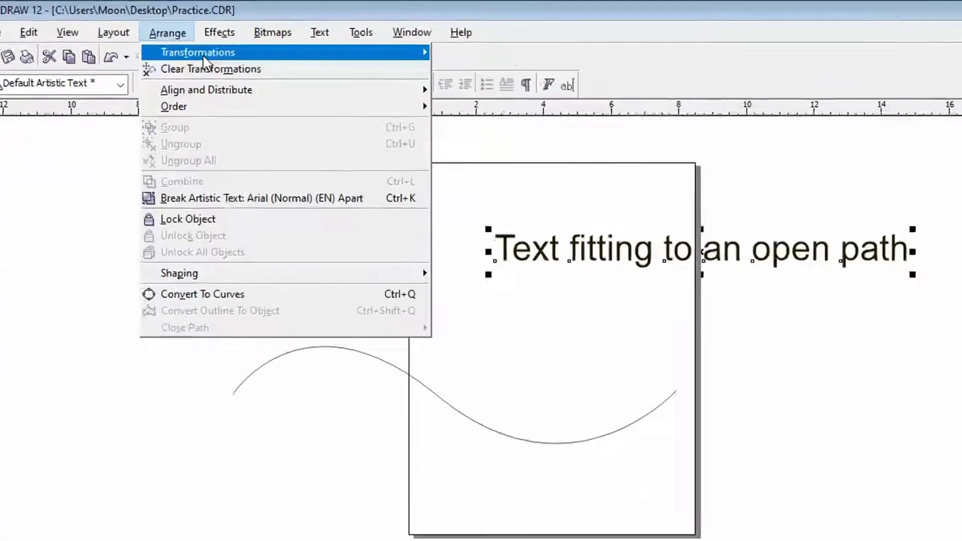
click(302, 23)
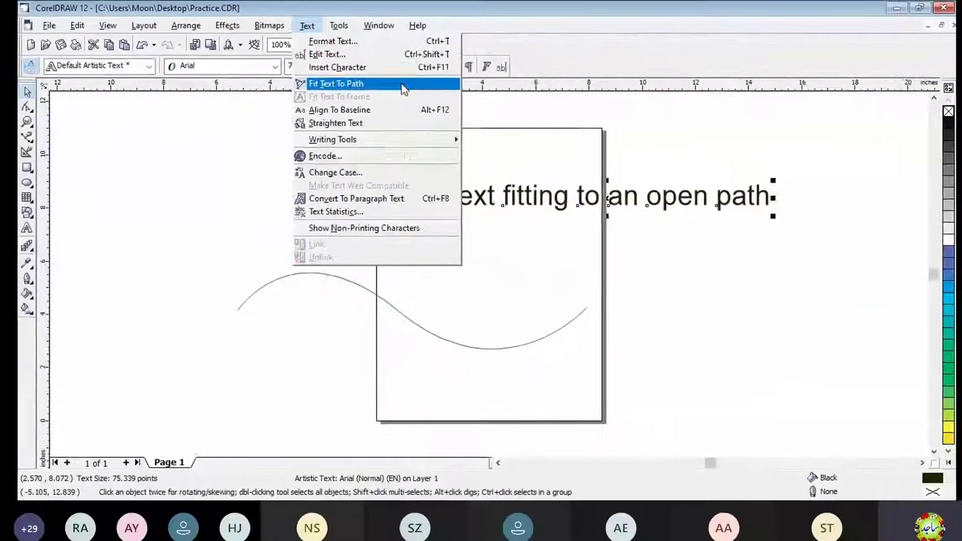
click(591, 196)
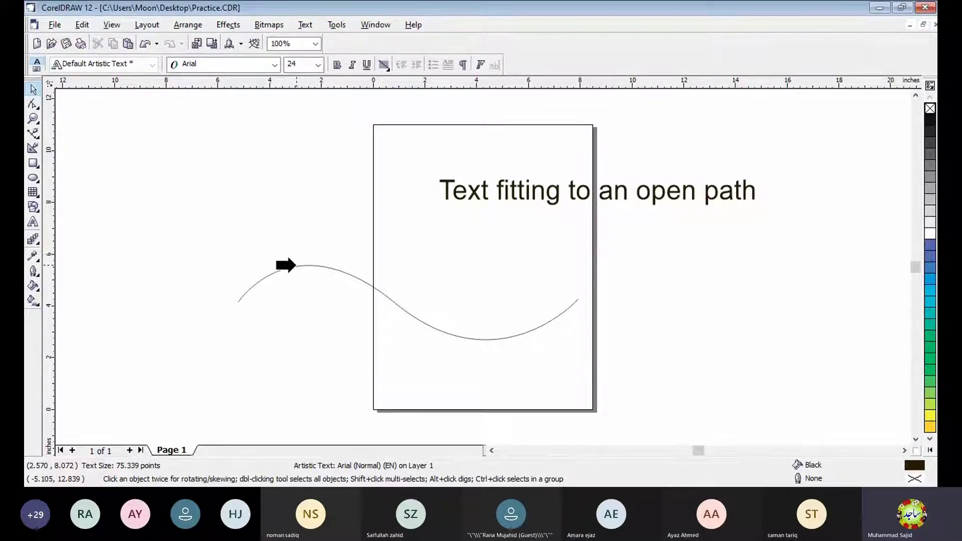
click(296, 267)
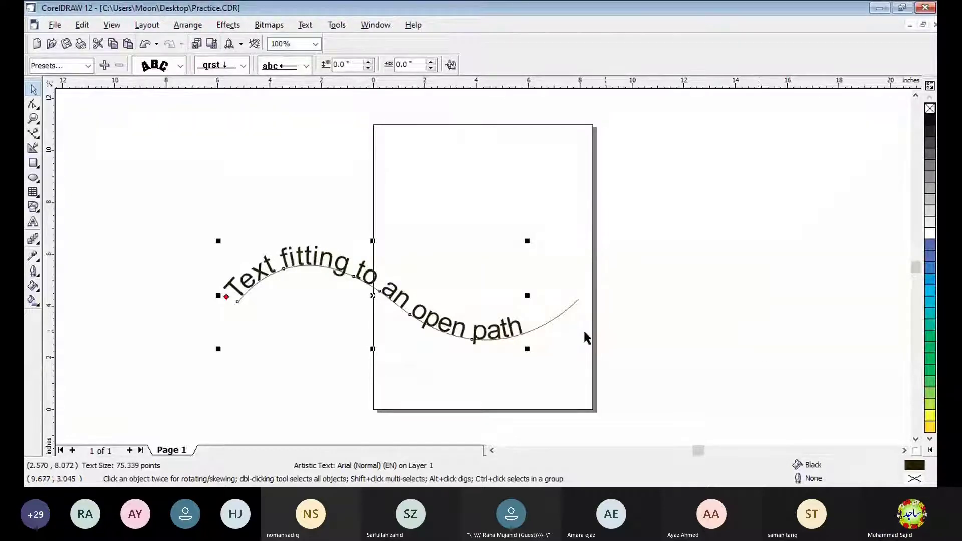
drag(528, 349, 535, 350)
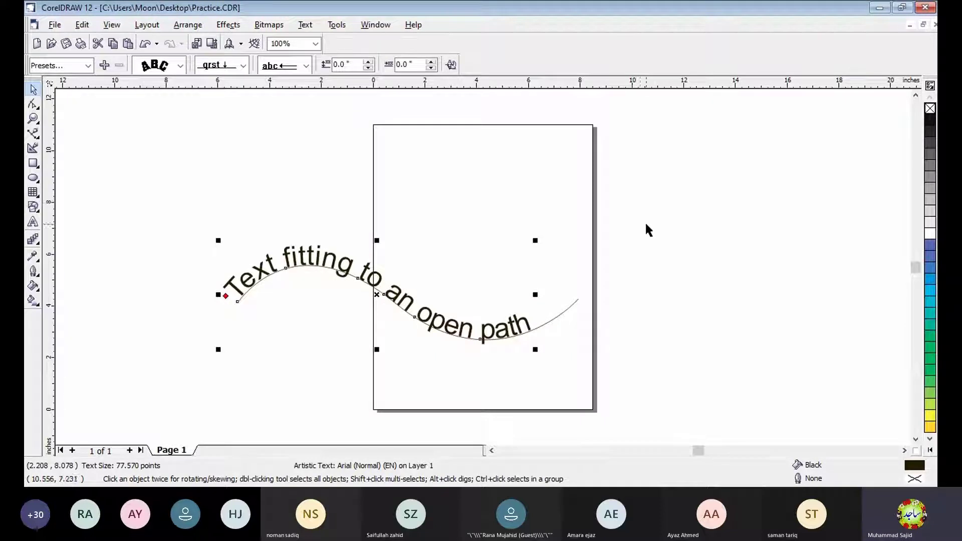
click(581, 269)
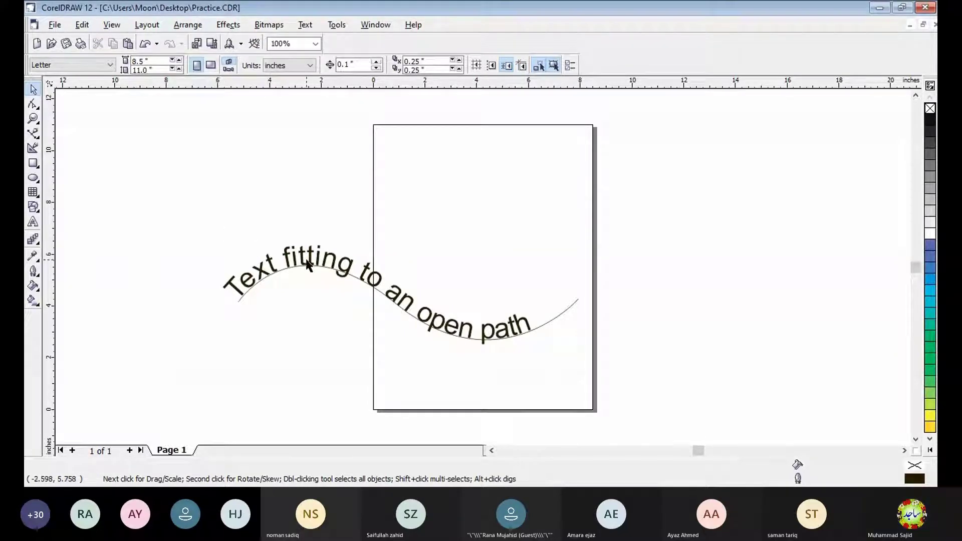
Select the fitted text on the S-shaped curve and apply the text1 path-text preset.
click(325, 265)
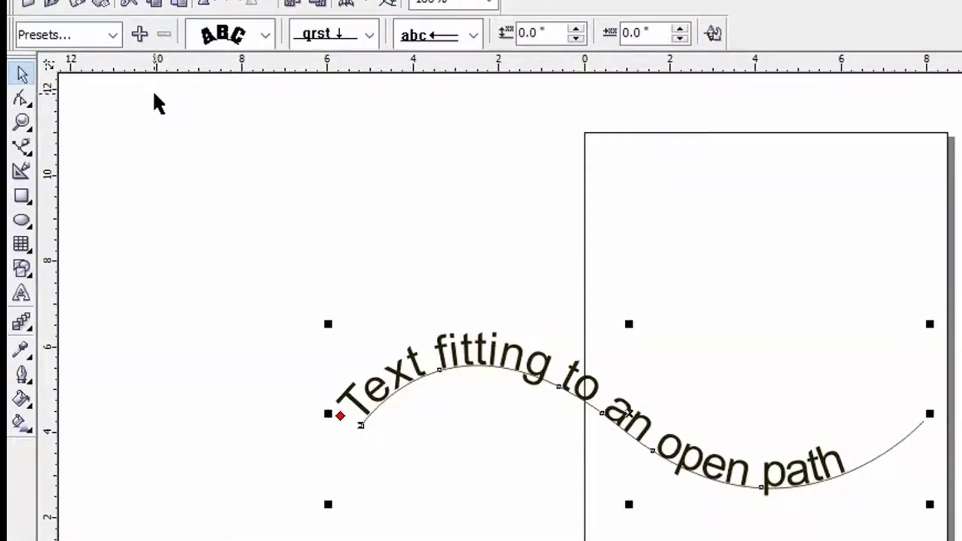
click(113, 37)
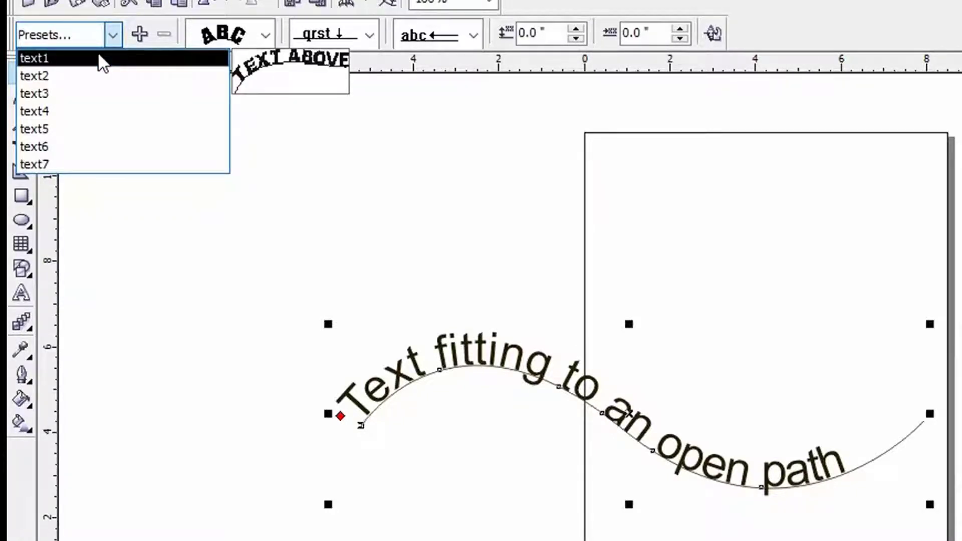
click(103, 63)
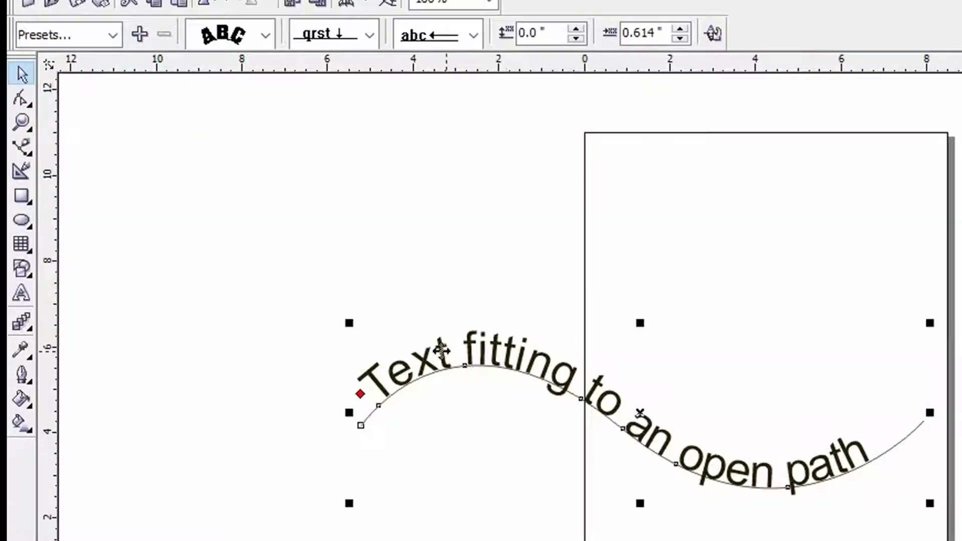
Try the path-text presets text2, text3 and text4 one after another on the fitted text.
click(115, 35)
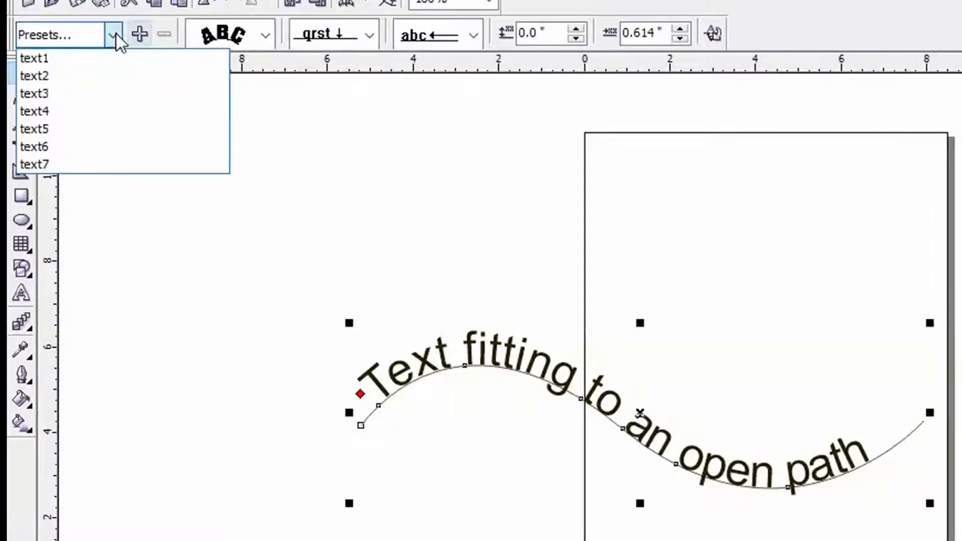
click(77, 78)
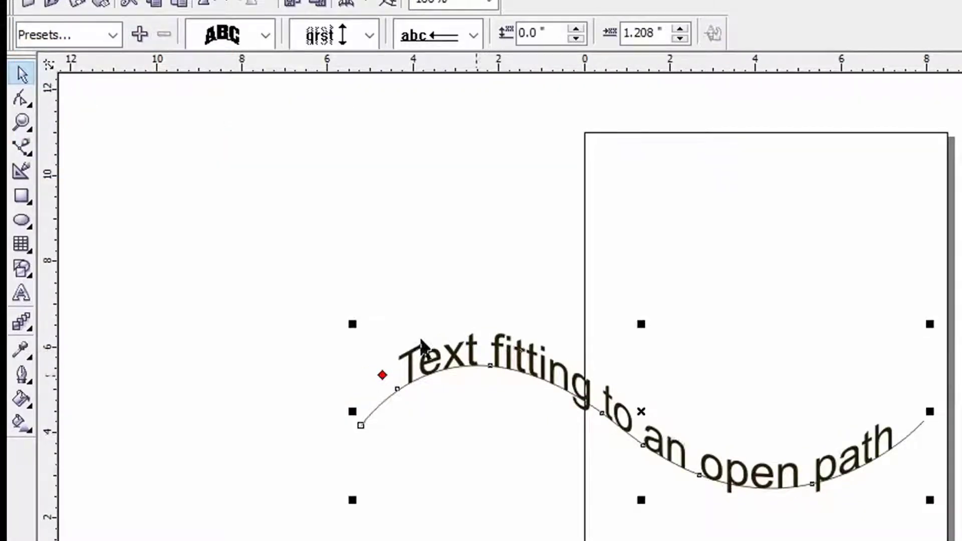
click(113, 36)
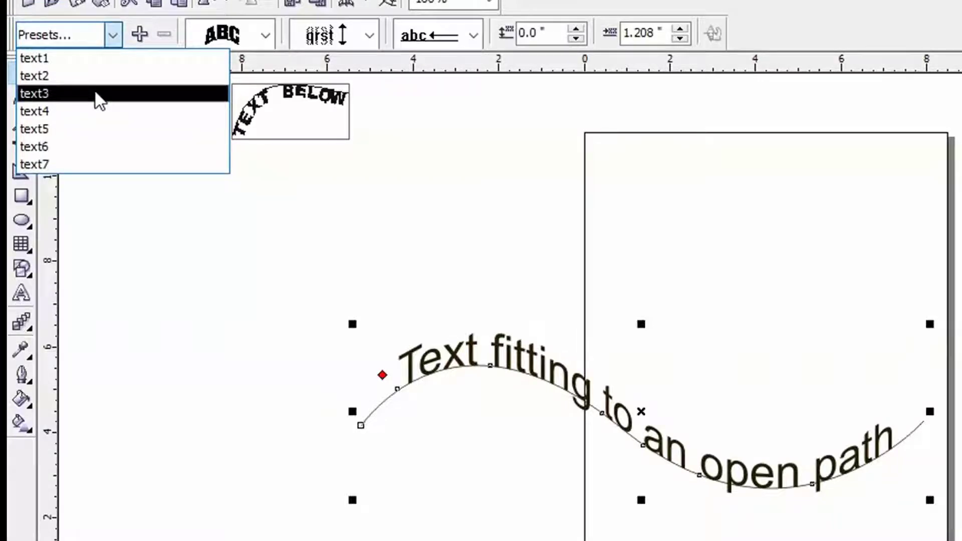
click(100, 94)
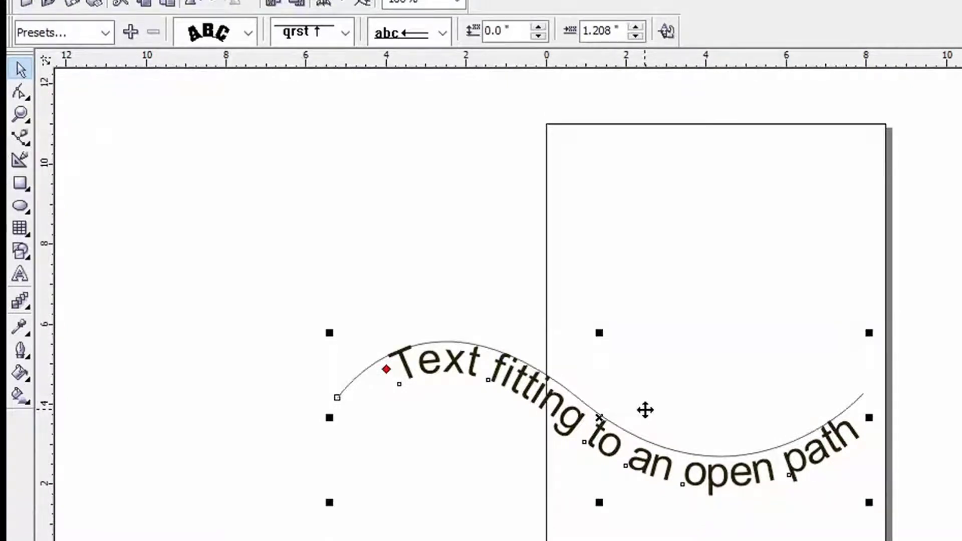
click(105, 33)
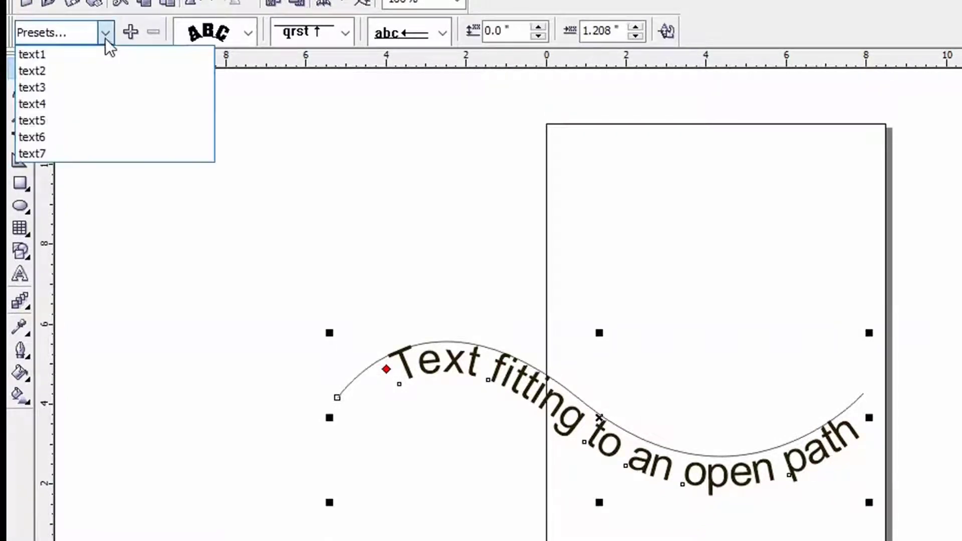
click(72, 103)
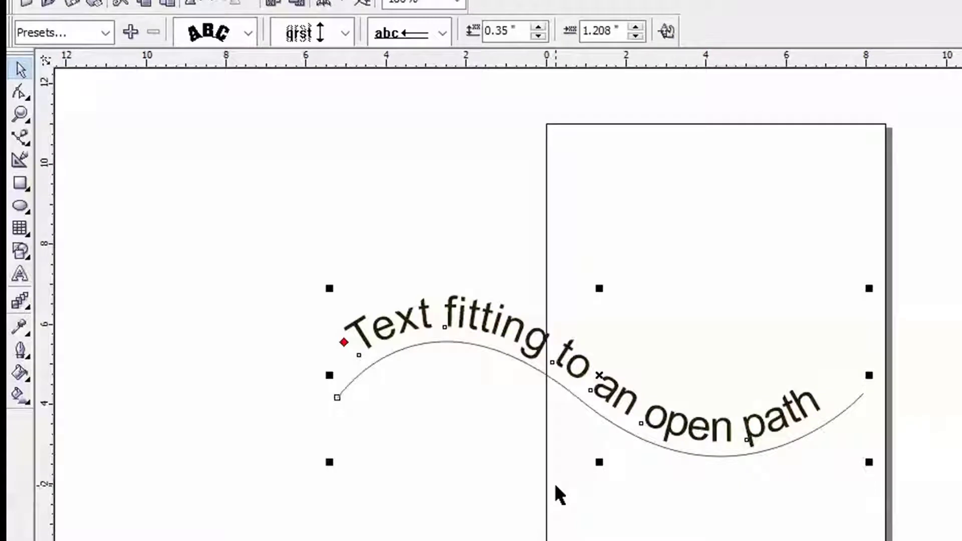
Try the path-text presets text5, text6 and text7 on the fitted text, and return it to preset text1.
click(103, 34)
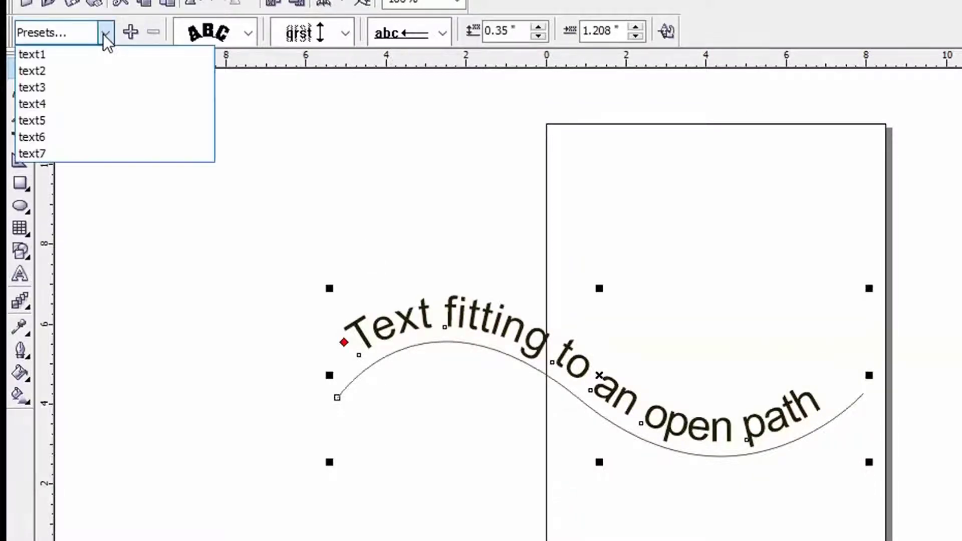
click(80, 121)
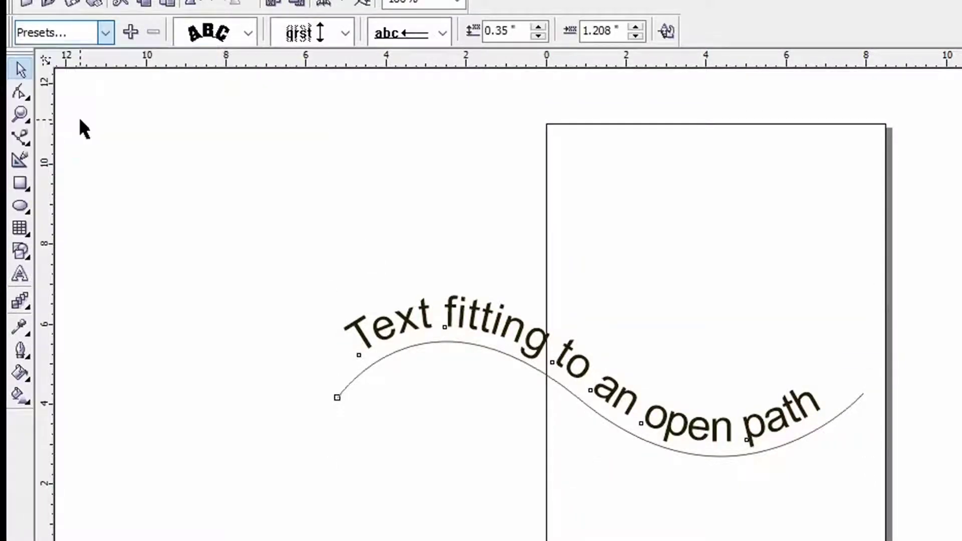
click(105, 33)
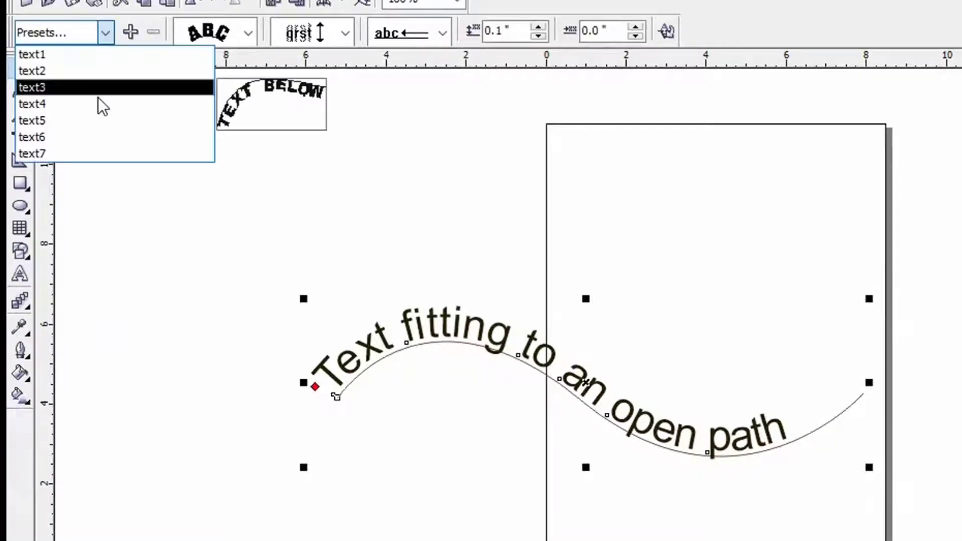
click(91, 136)
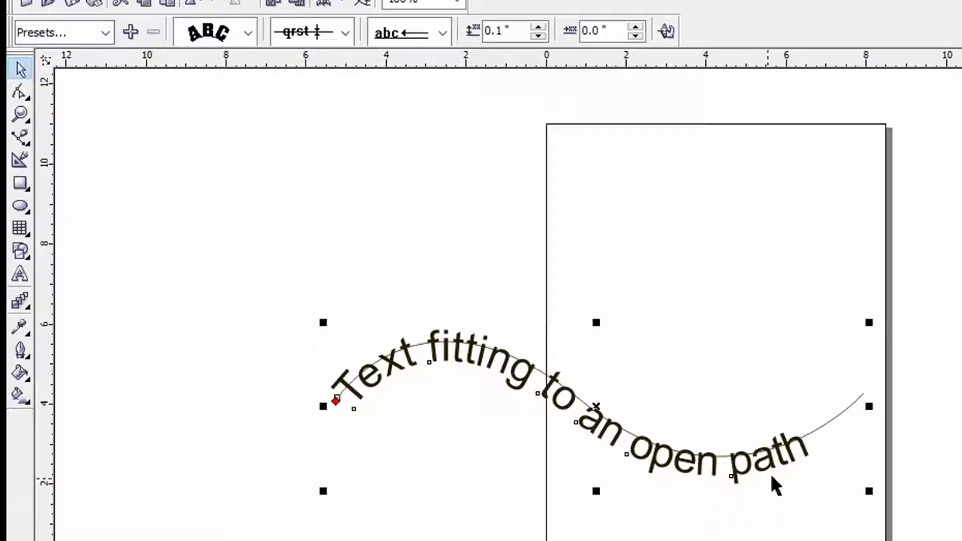
click(99, 44)
click(86, 153)
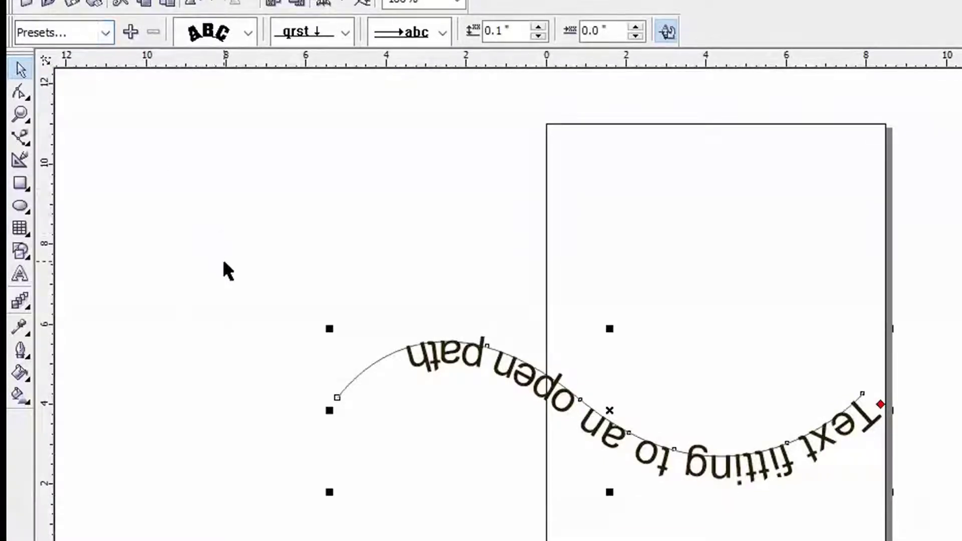
click(105, 33)
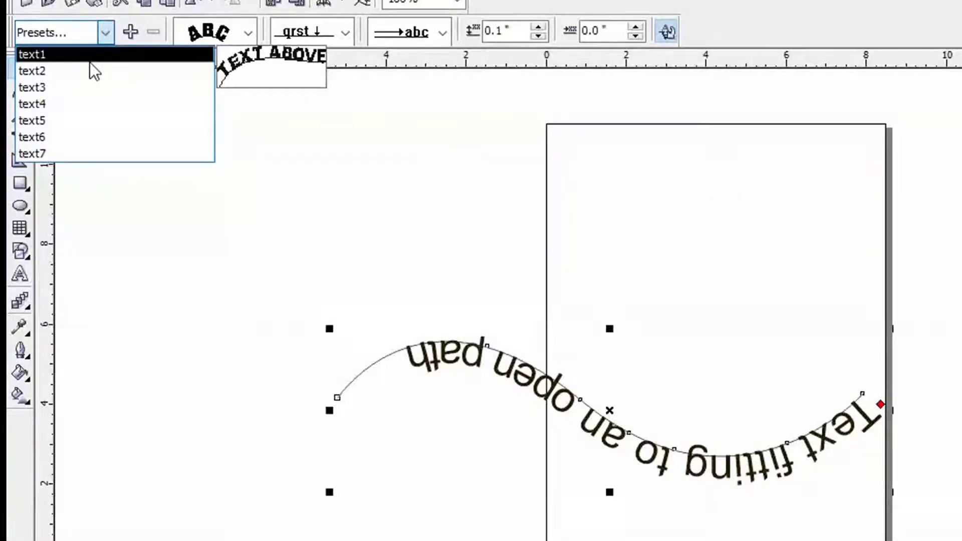
click(90, 62)
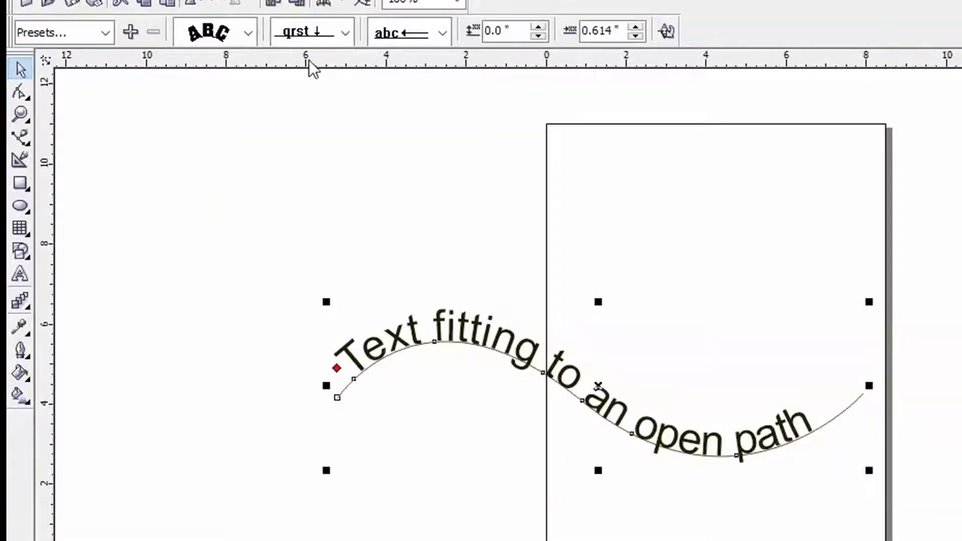
Cycle the fitted text through all four text orientations and return it to the first one, with letters rotated along the curve.
click(248, 37)
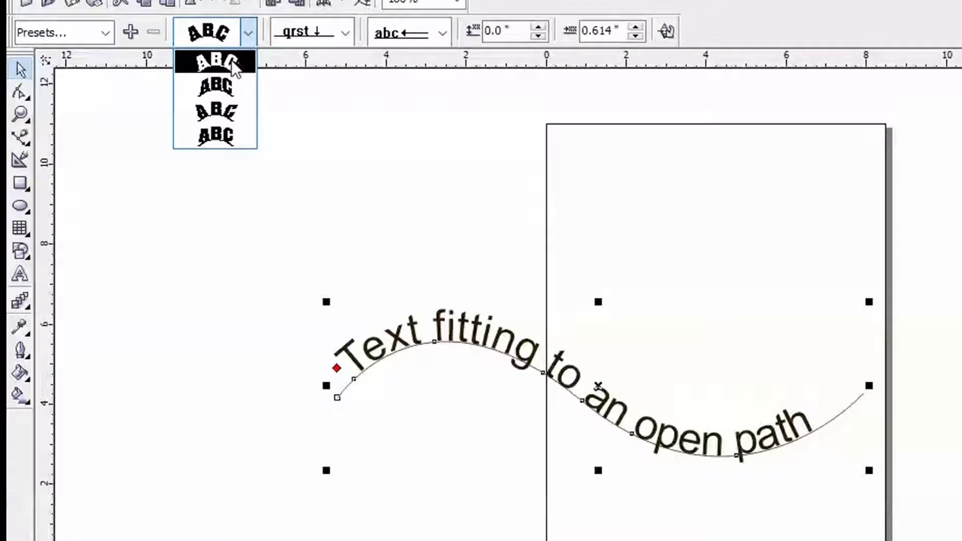
click(233, 63)
click(248, 38)
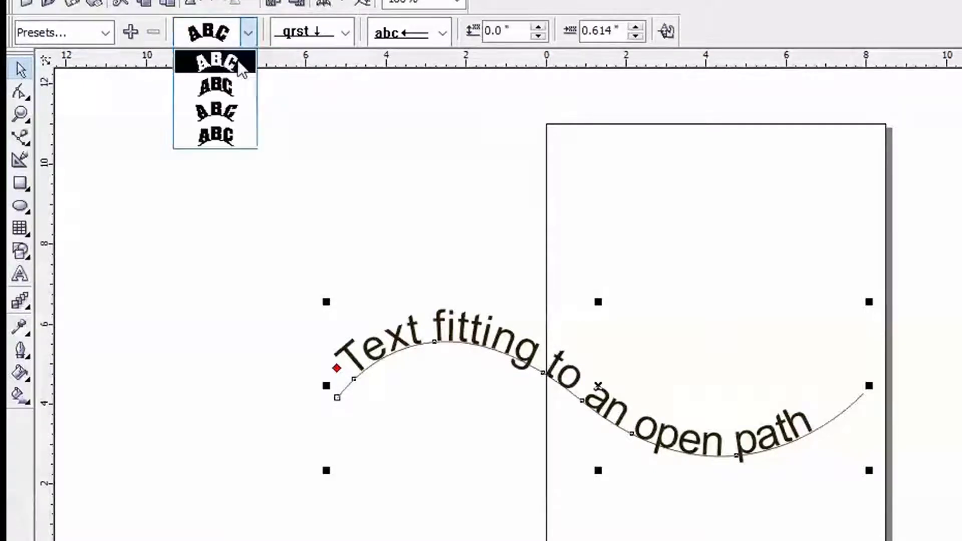
click(232, 85)
click(247, 37)
click(231, 107)
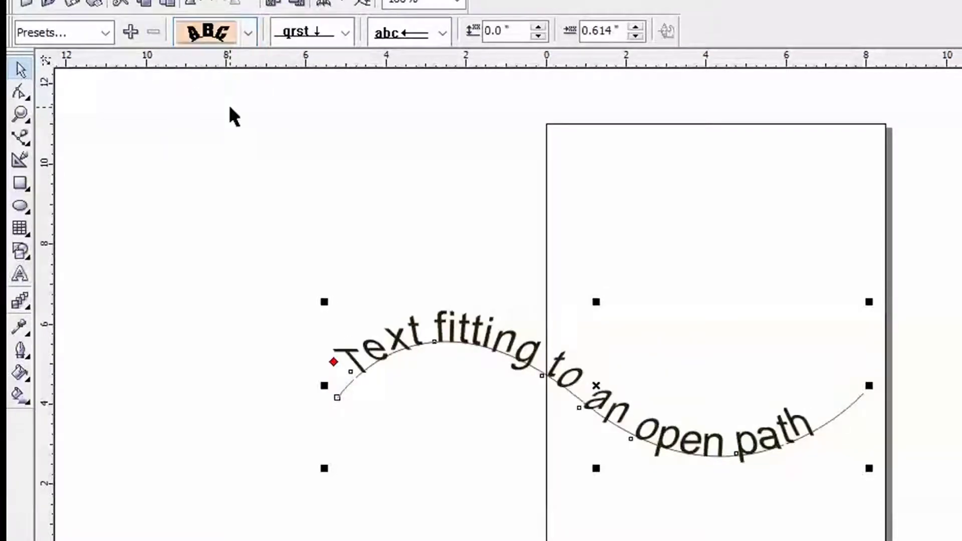
click(247, 36)
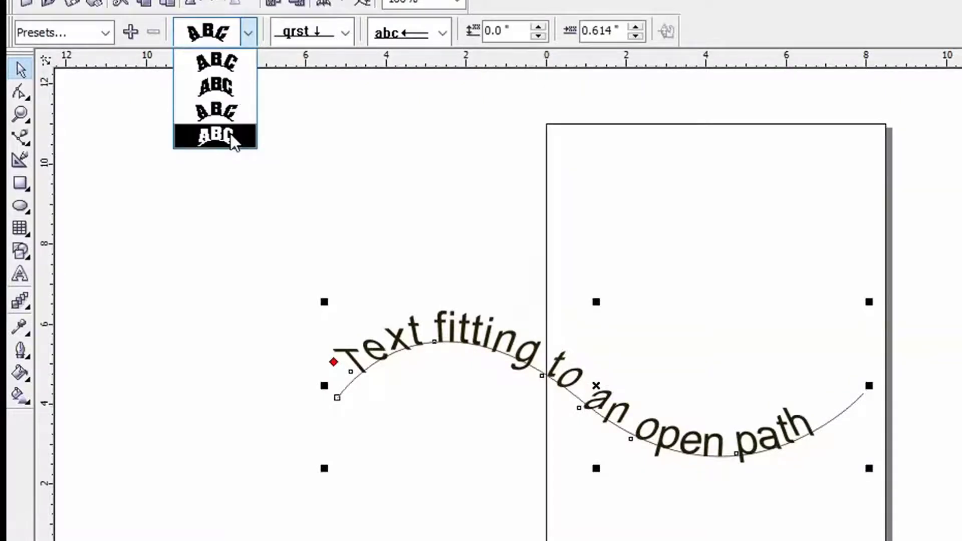
click(232, 139)
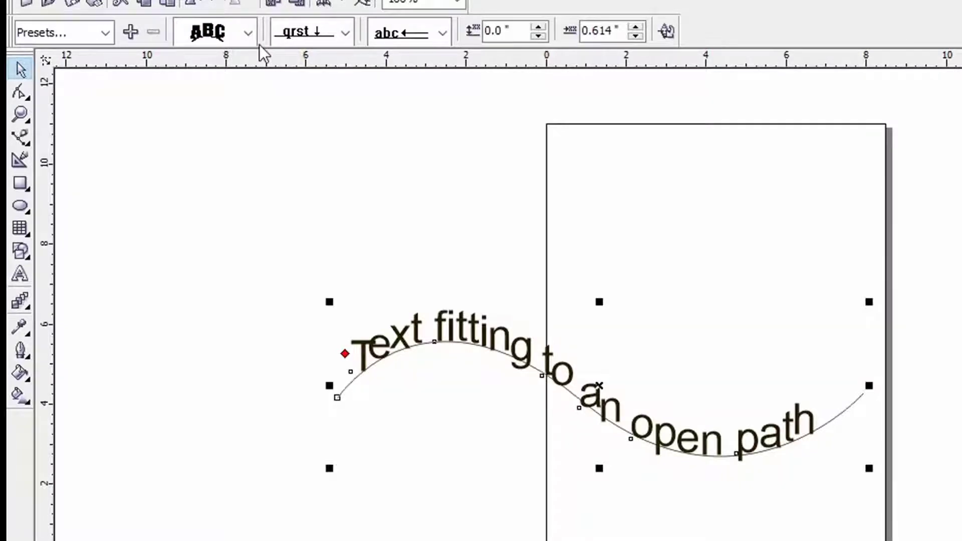
click(248, 33)
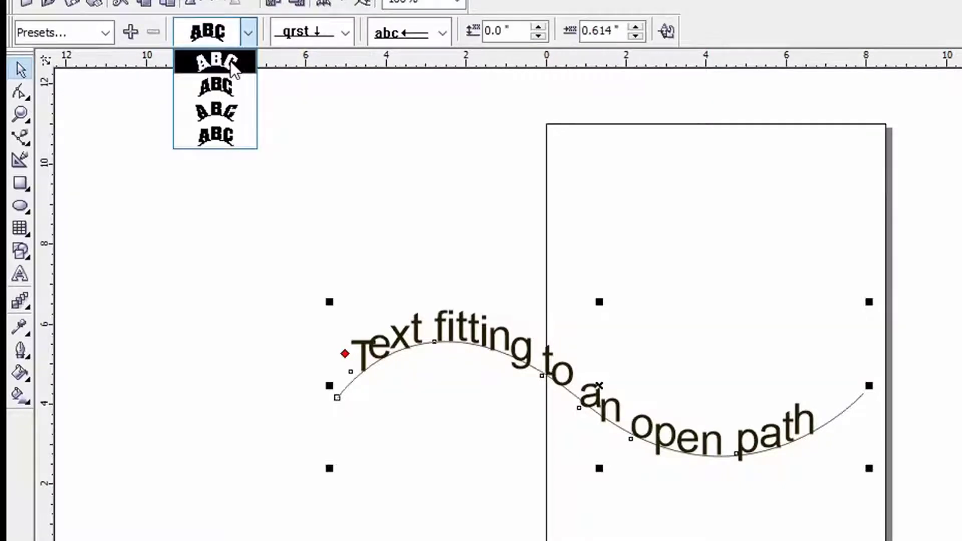
click(231, 63)
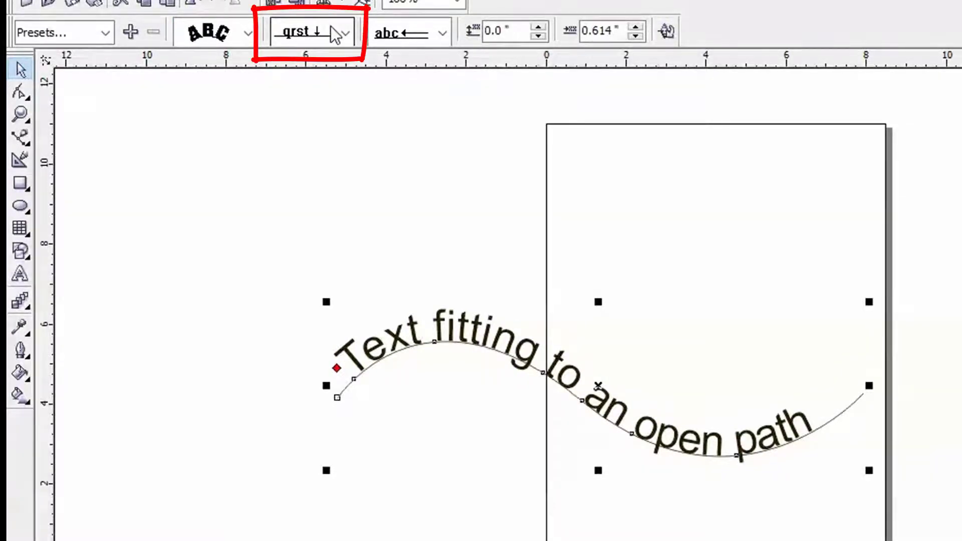
Cycle the fitted text through the five vertical placements and return it to the first one, with its baseline on the curve.
click(345, 33)
click(332, 59)
click(345, 32)
click(328, 84)
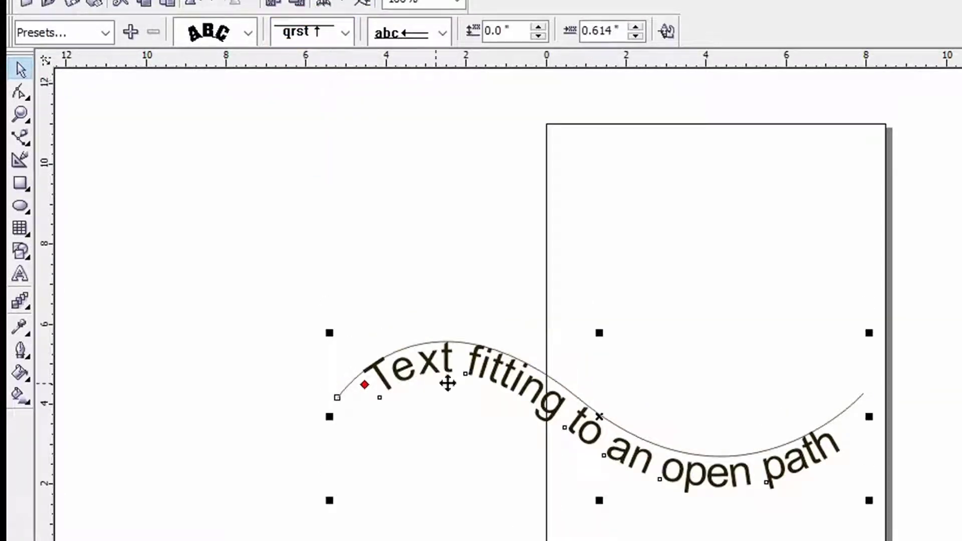
click(345, 32)
click(320, 110)
click(346, 33)
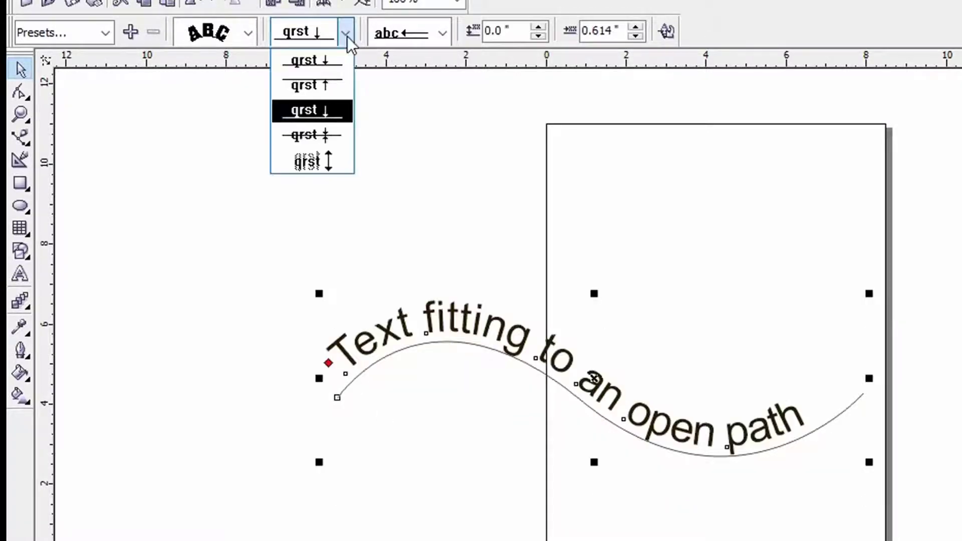
click(322, 131)
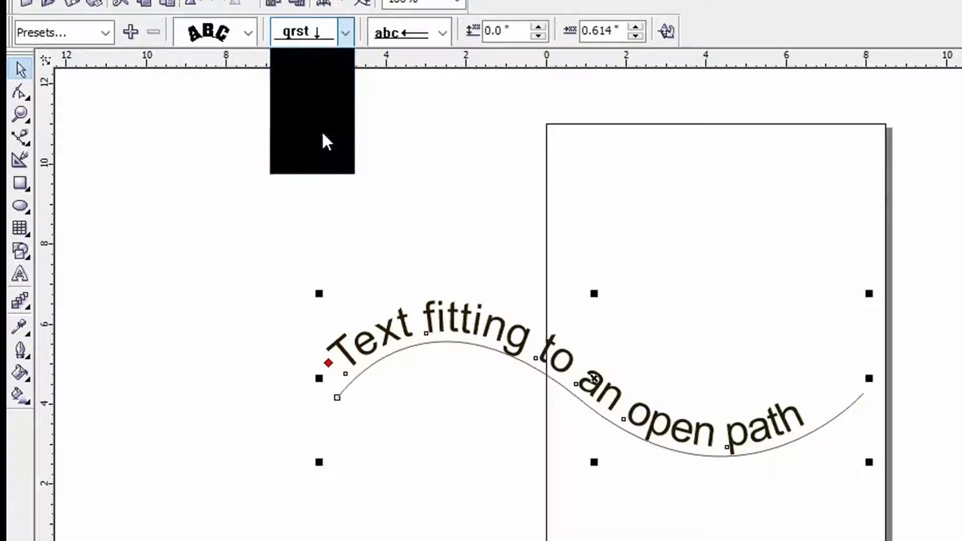
click(345, 33)
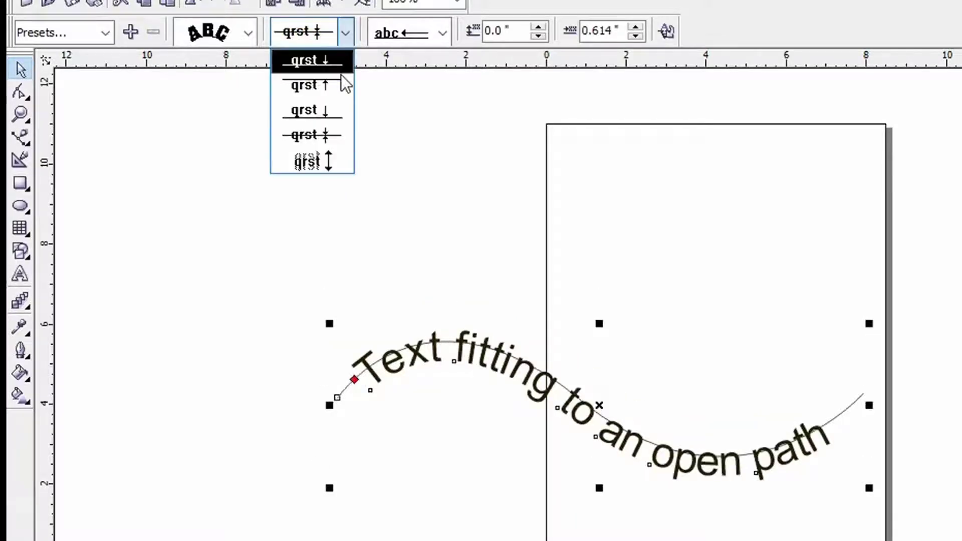
click(331, 172)
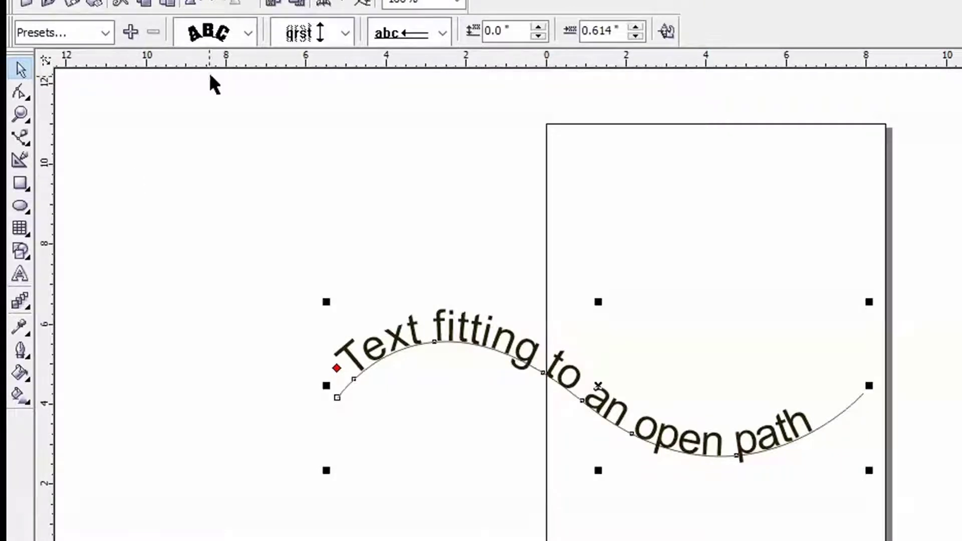
click(305, 32)
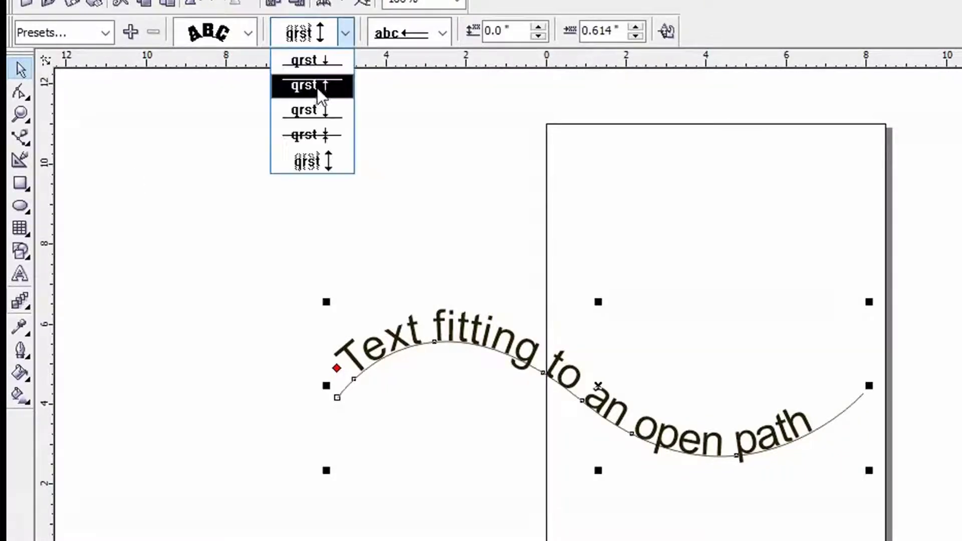
click(305, 63)
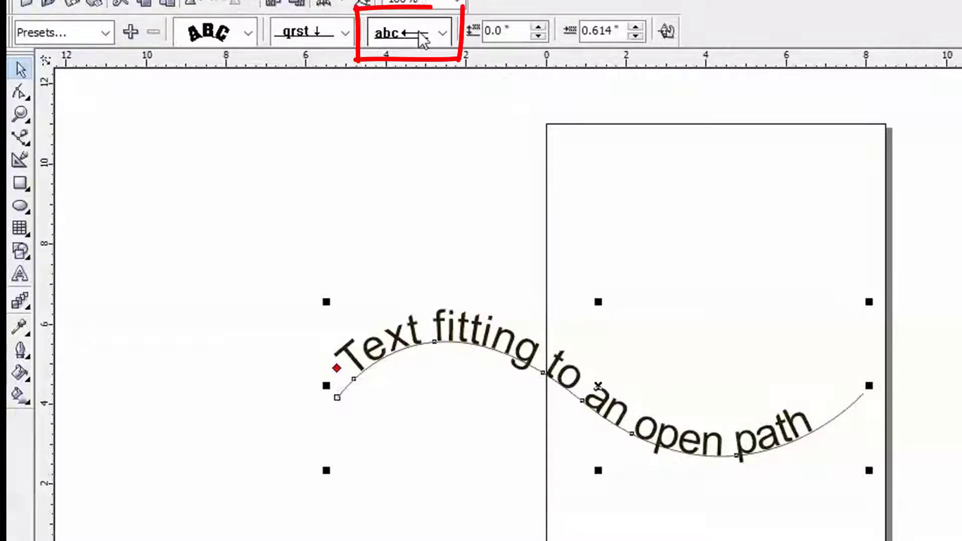
Cycle the fitted text through the three text placements on the path and return it to the first, starting at the curve's beginning.
click(441, 32)
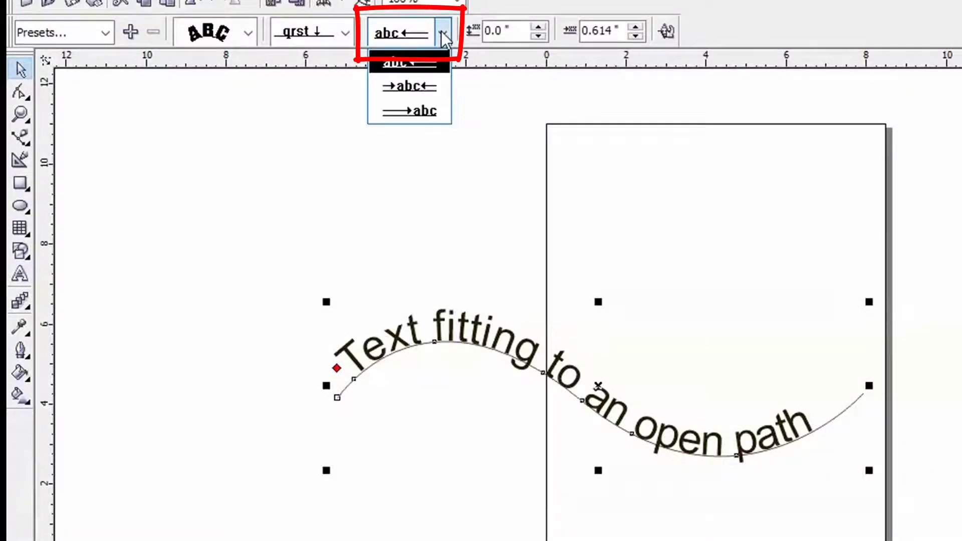
click(430, 60)
click(443, 33)
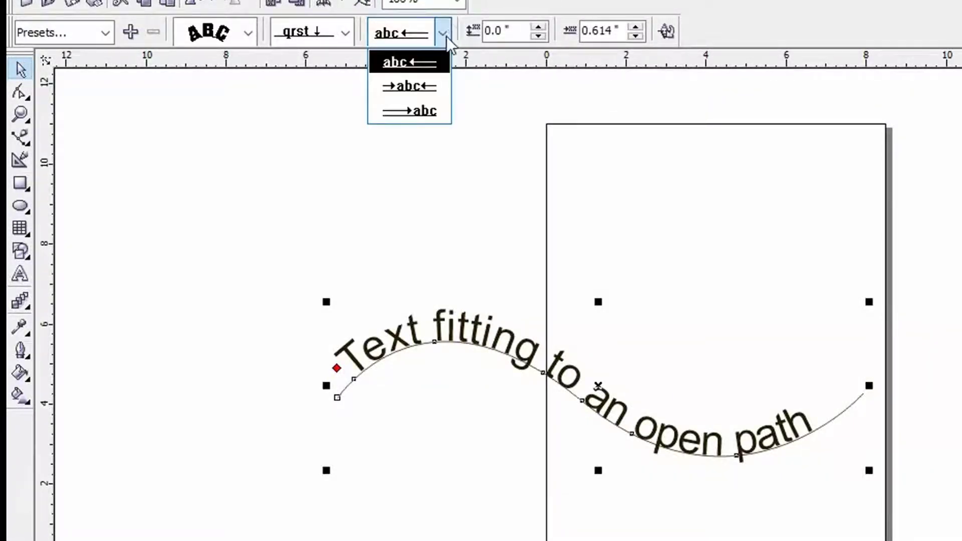
click(427, 84)
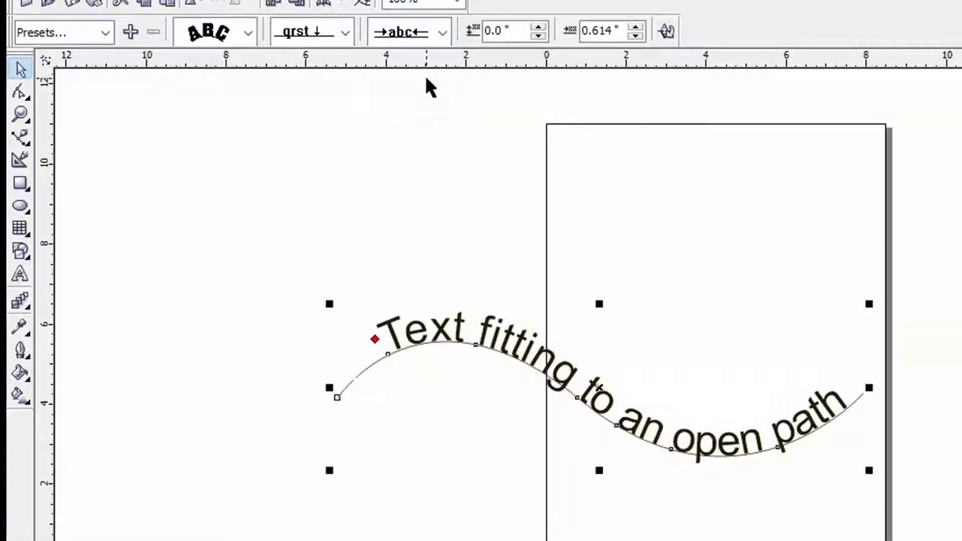
click(443, 34)
click(423, 107)
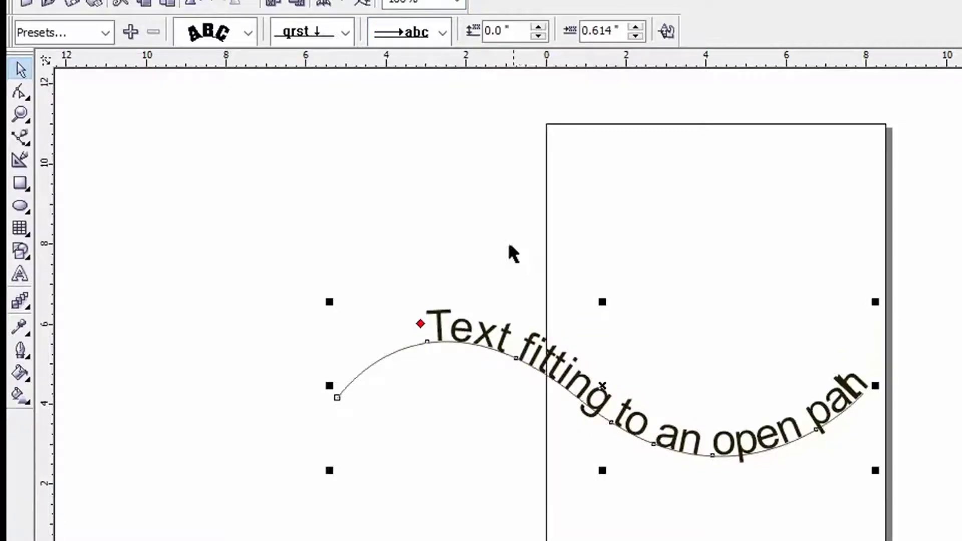
click(443, 32)
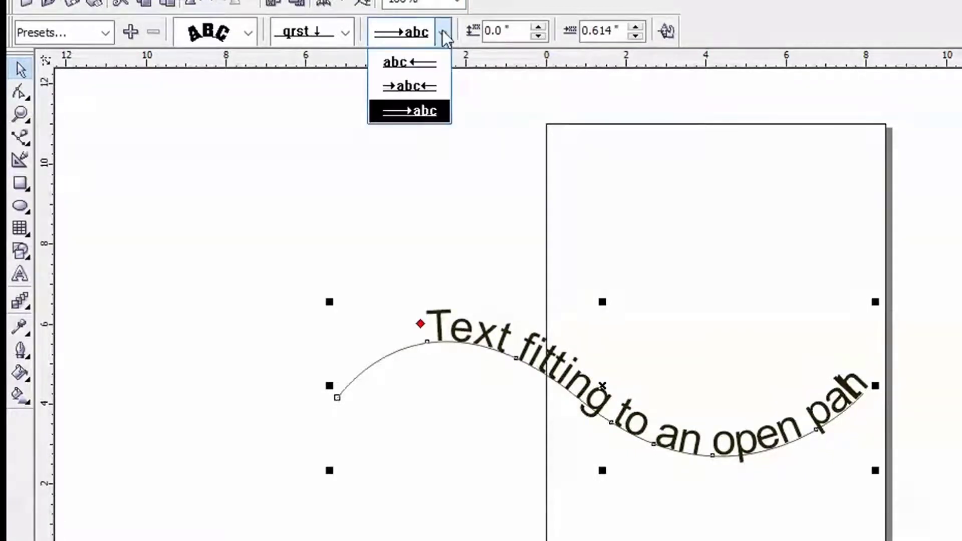
click(432, 61)
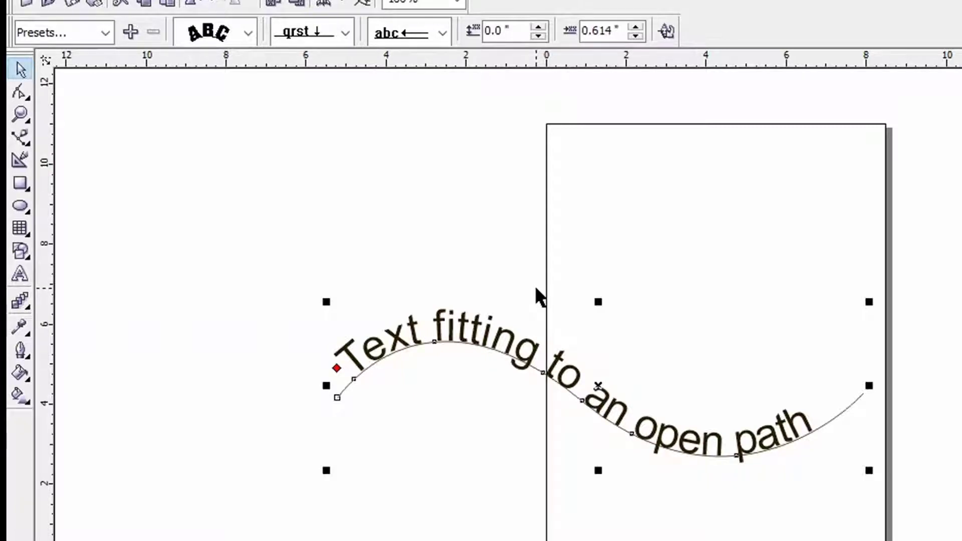
Raise the fitted text off the curve by setting its distance from the path to 0.35 inches.
click(540, 27)
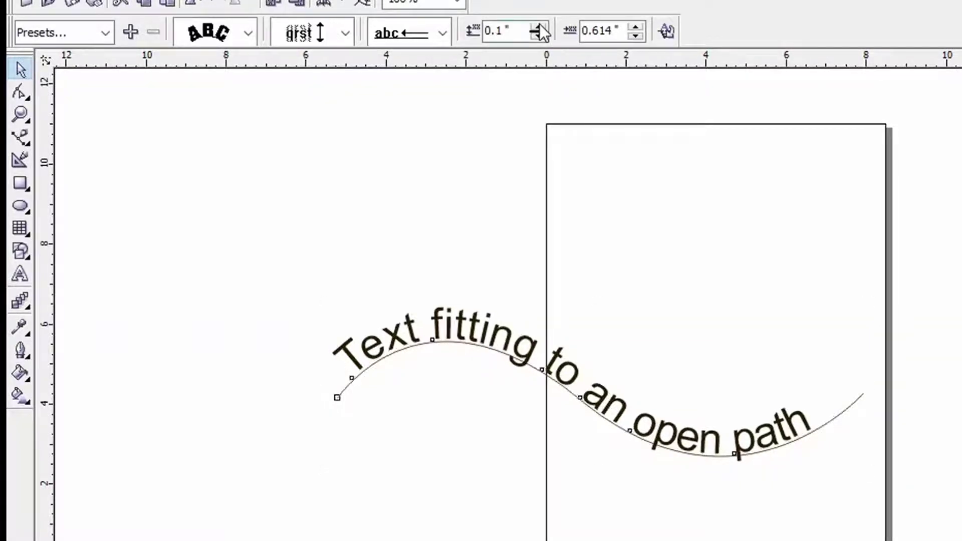
click(538, 26)
click(539, 26)
click(539, 26)
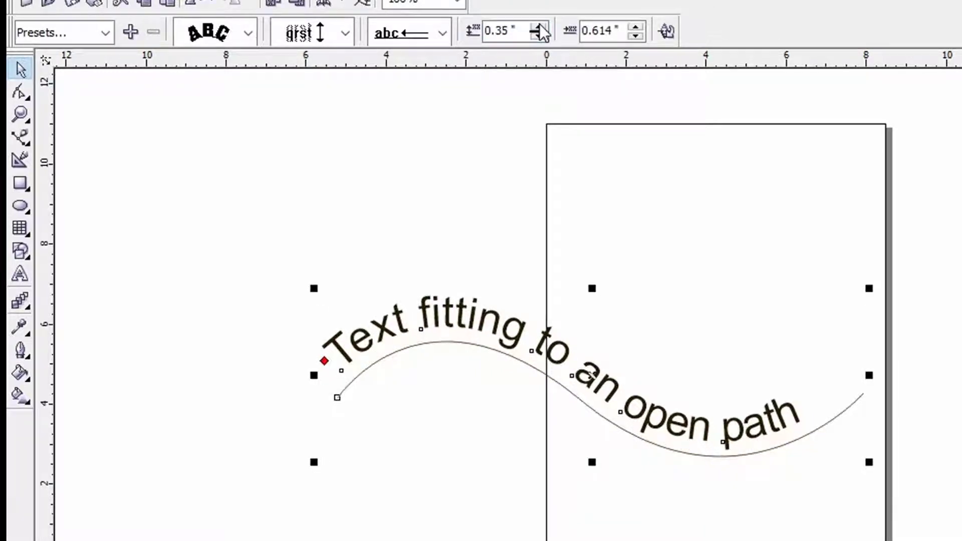
Shift the fitted text along the curve by setting its horizontal offset to 1.064 inches.
click(638, 27)
click(642, 27)
click(641, 27)
click(641, 27)
click(639, 27)
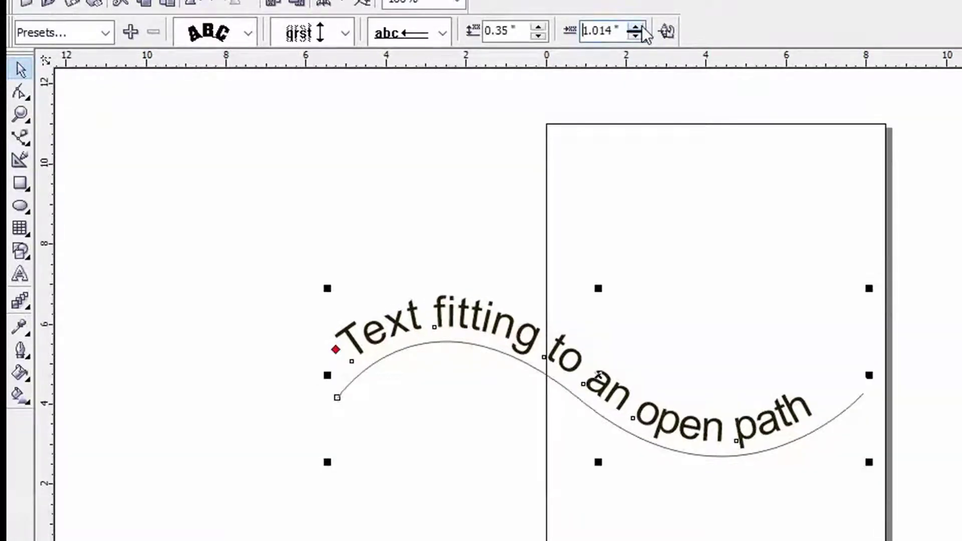
click(637, 25)
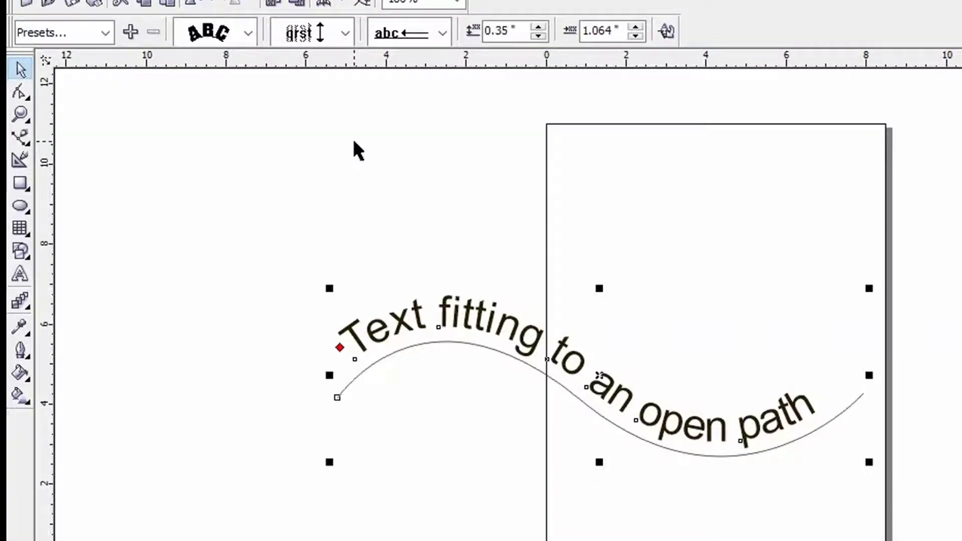
Set the fitted text's distance from the path to 0 inches.
double_click(498, 31)
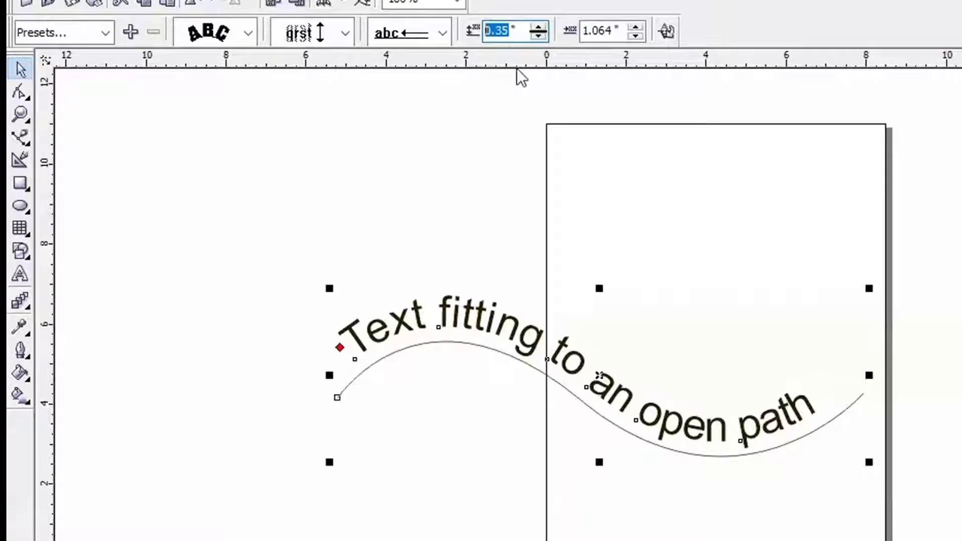
text(0)
key(Return)
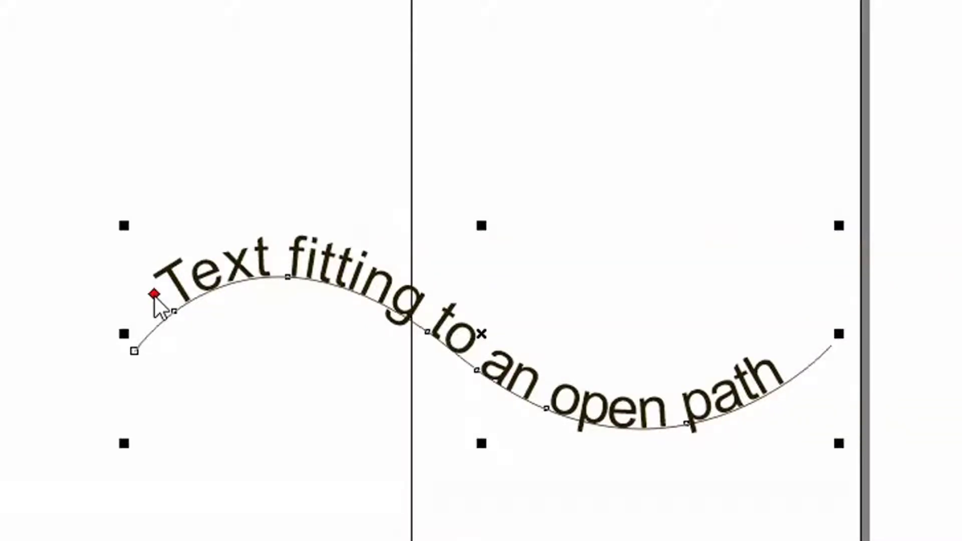
Slide the text by its start handle back to the curve's beginning, and forward until its last word reaches the curve's end.
key(F10)
drag(155, 298, 124, 321)
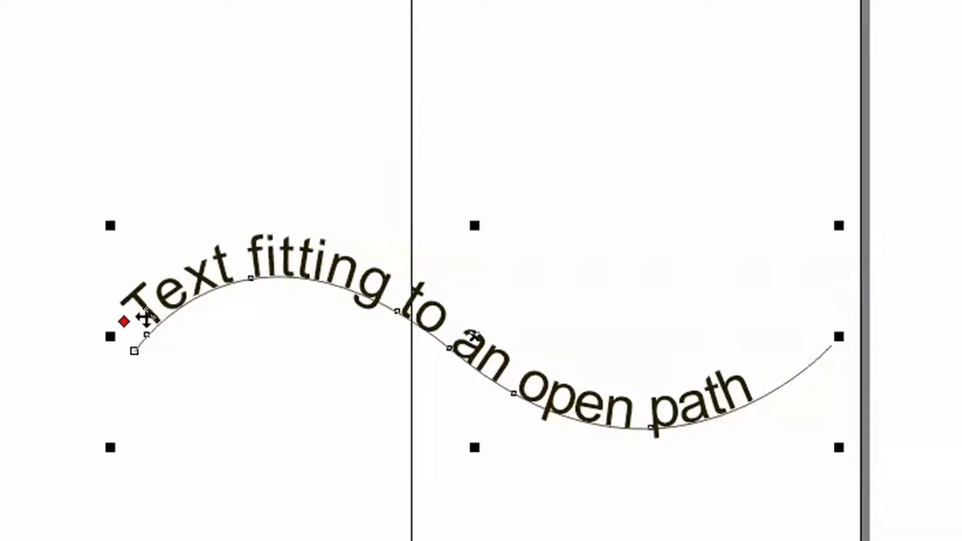
drag(123, 322, 212, 257)
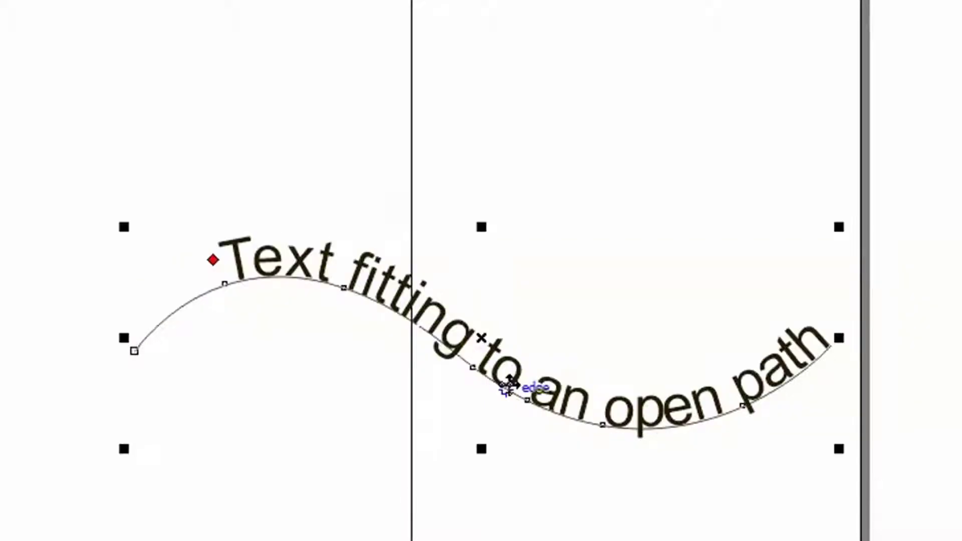
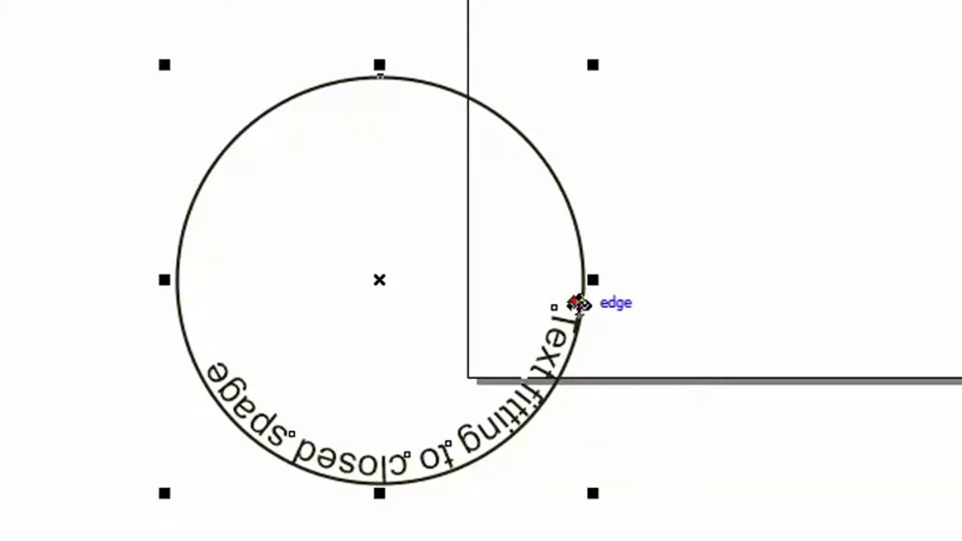
Slide the text inside the circle round to the upper arc, and move the circle with its text up beside the page's left edge.
drag(579, 304, 190, 185)
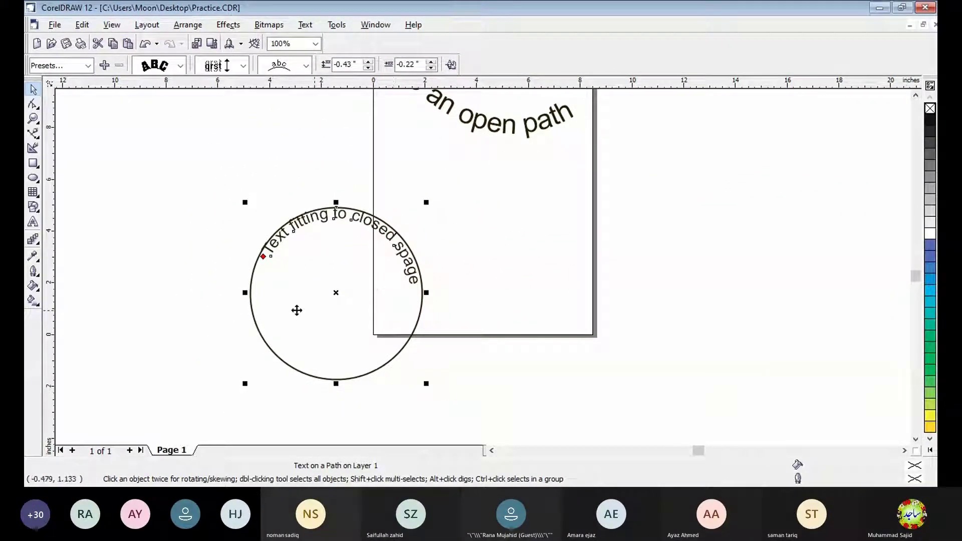
click(230, 185)
drag(341, 299, 451, 253)
key(ctrl+z)
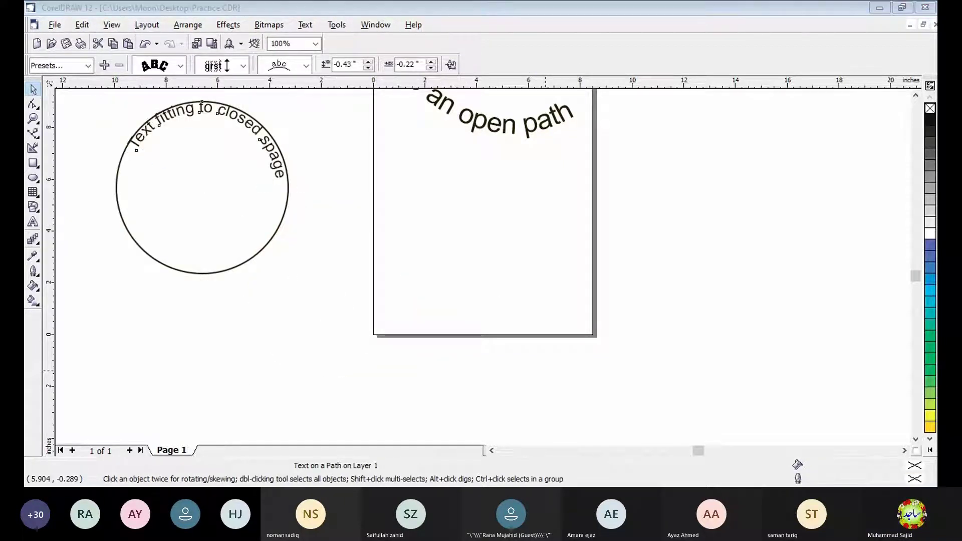
click(771, 36)
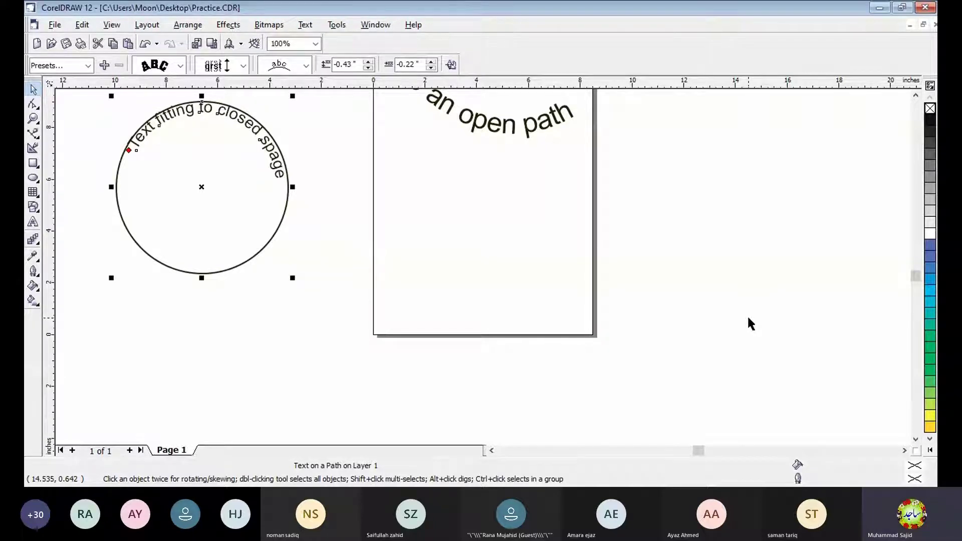
Draw a circle about 6.28 inches in diameter in the empty area below the page and set its outline width to 8 pt.
click(34, 178)
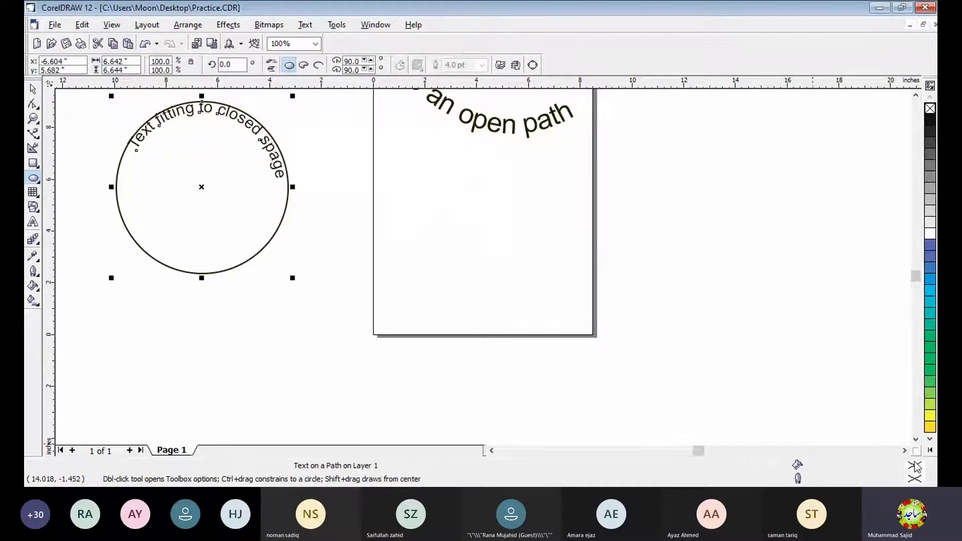
click(916, 439)
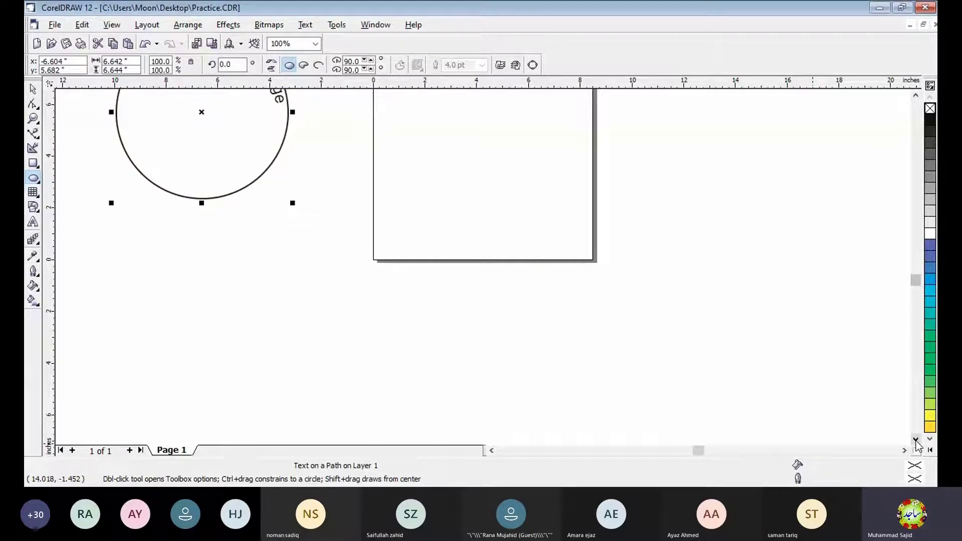
click(916, 439)
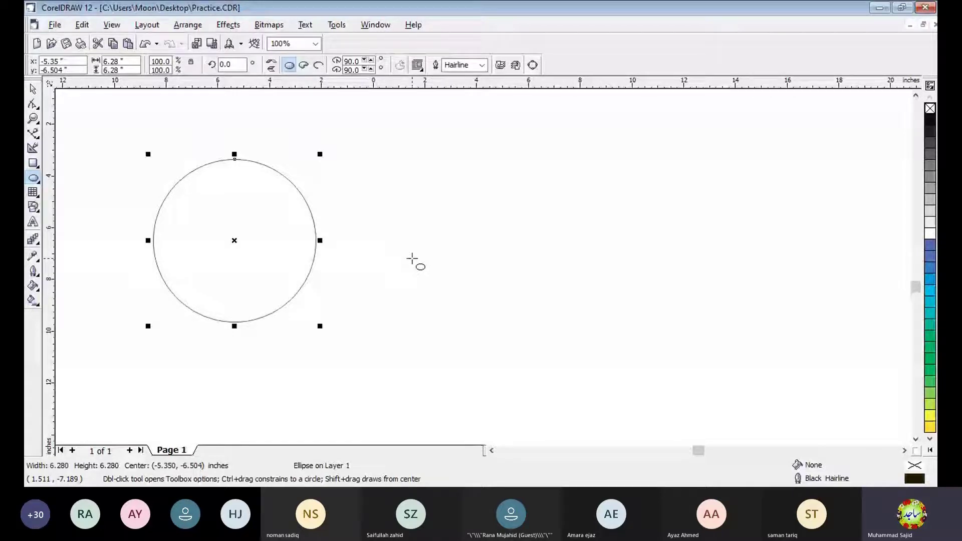
click(481, 65)
click(459, 131)
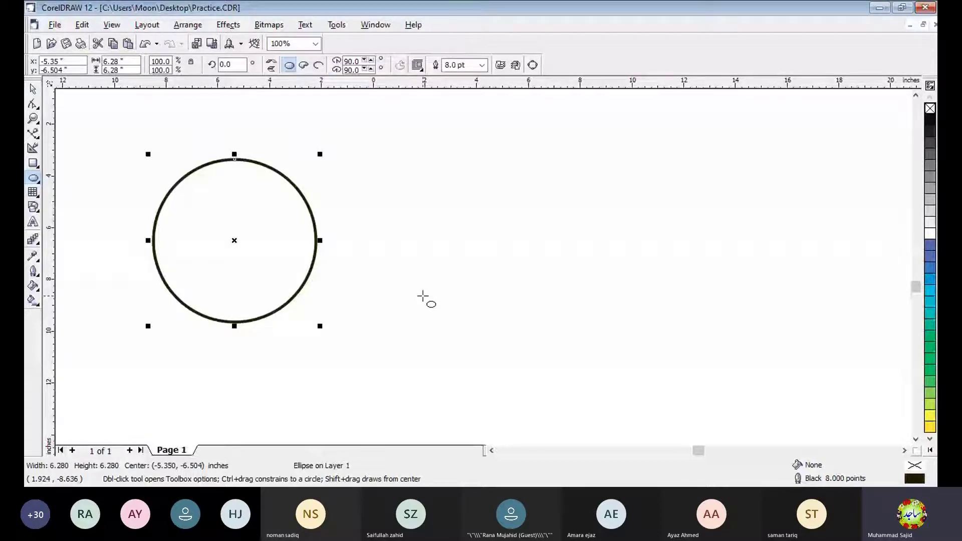
Make a smaller concentric copy of the circle, about 3.95 inches in diameter, inside the original.
key(space)
key(ctrl+d)
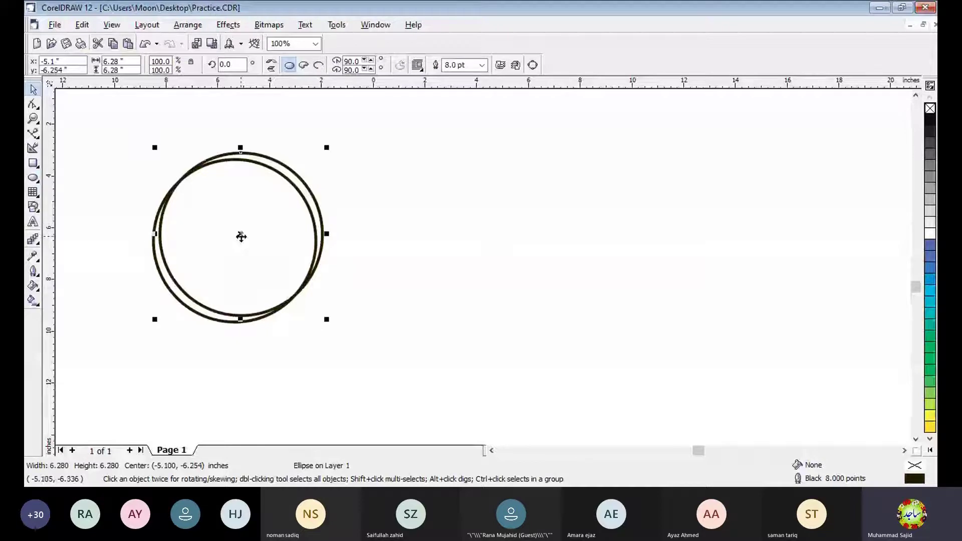
key(ctrl+z)
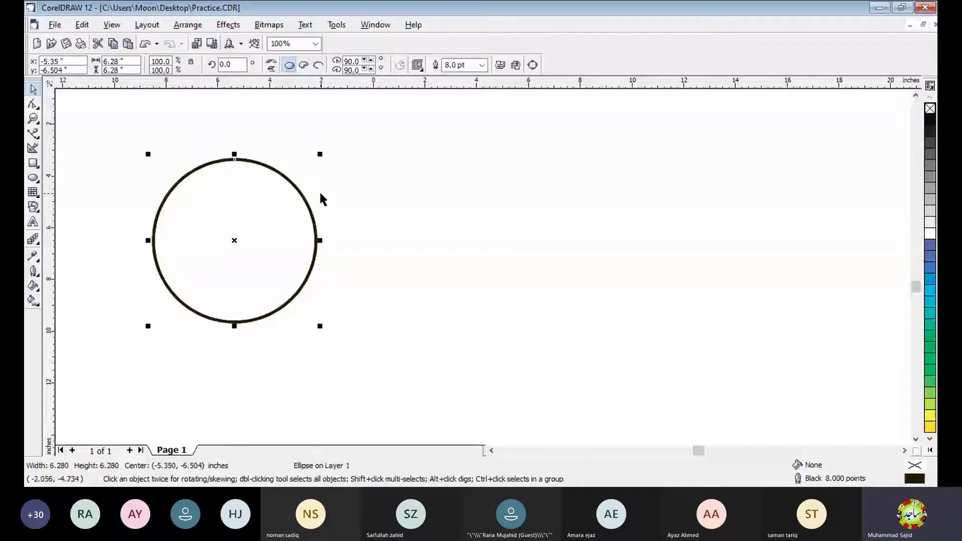
drag(319, 154, 300, 175)
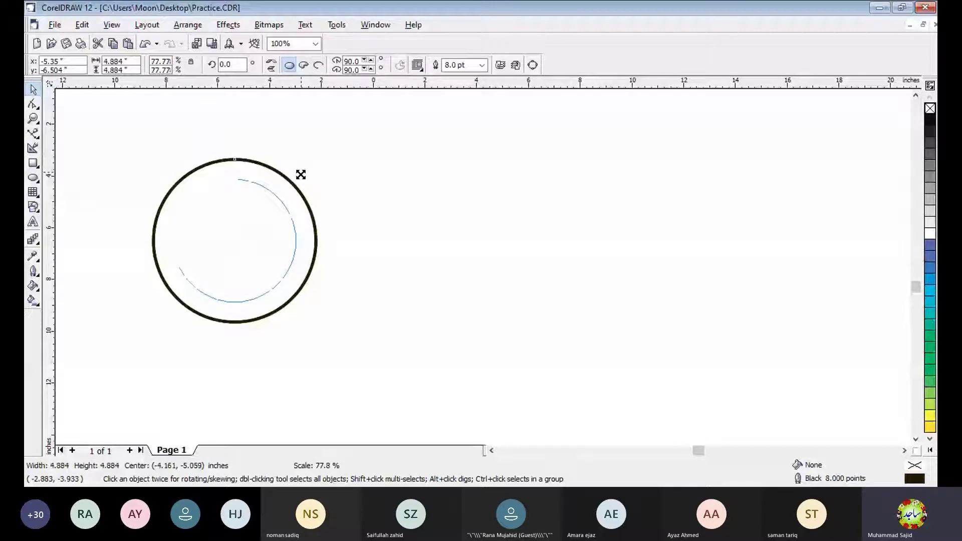
drag(301, 174, 293, 185)
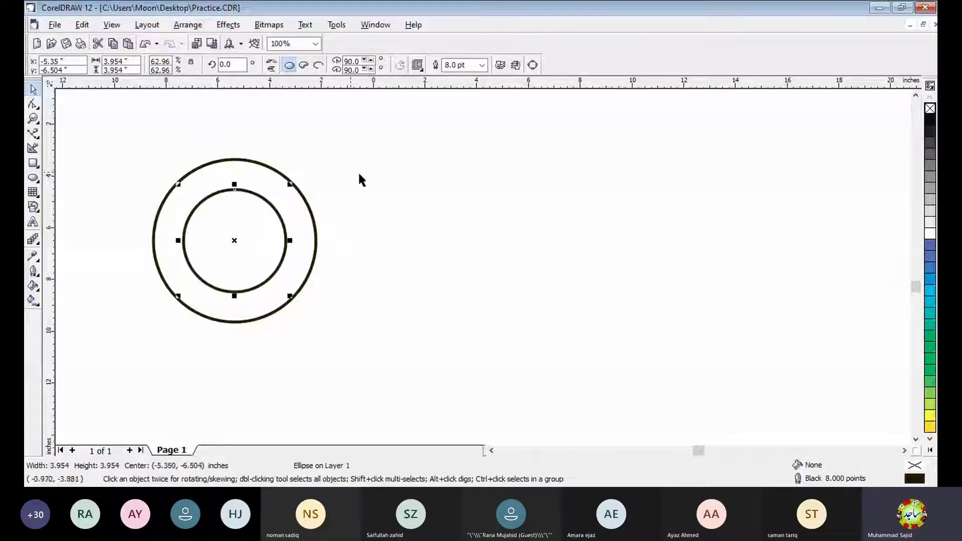
click(406, 260)
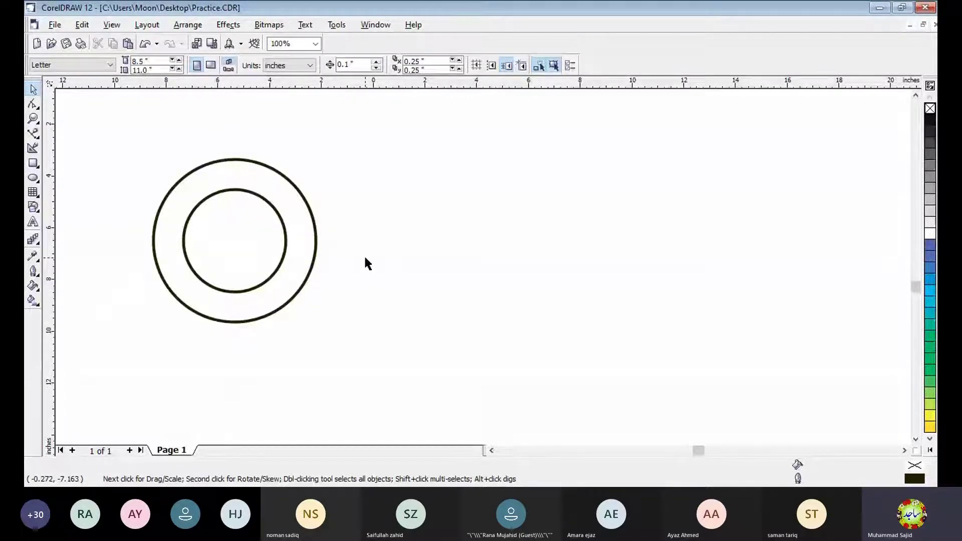
Select the outer circle and fill it with RGB Blue.
click(297, 195)
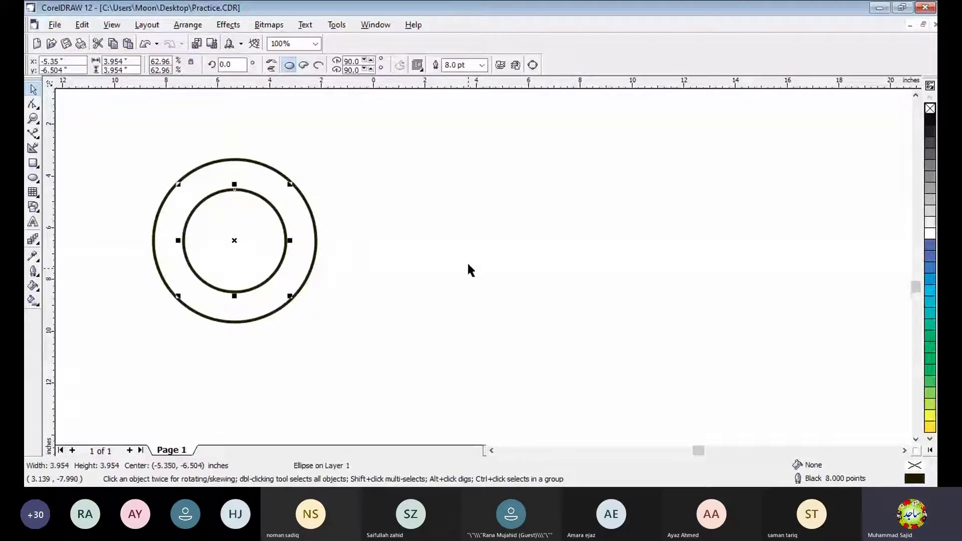
click(467, 261)
click(296, 193)
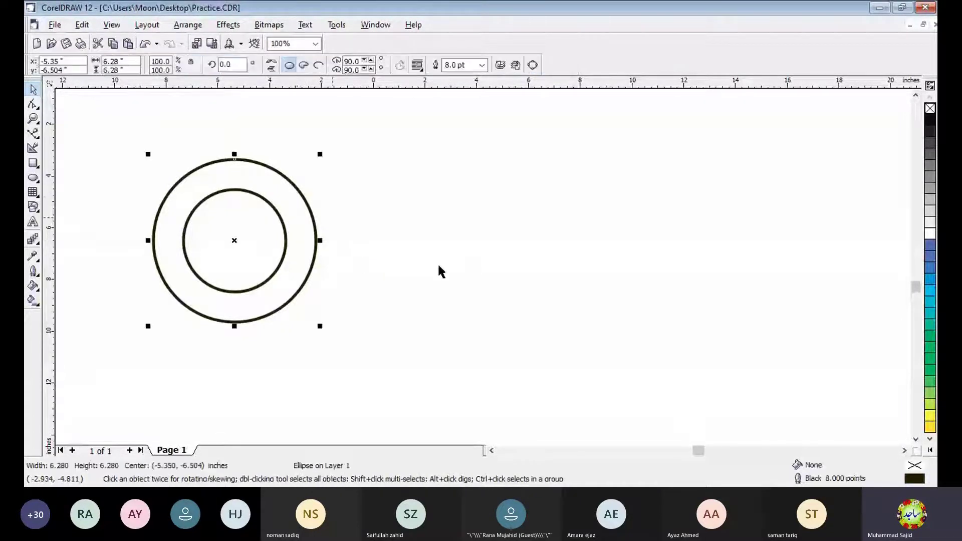
click(465, 275)
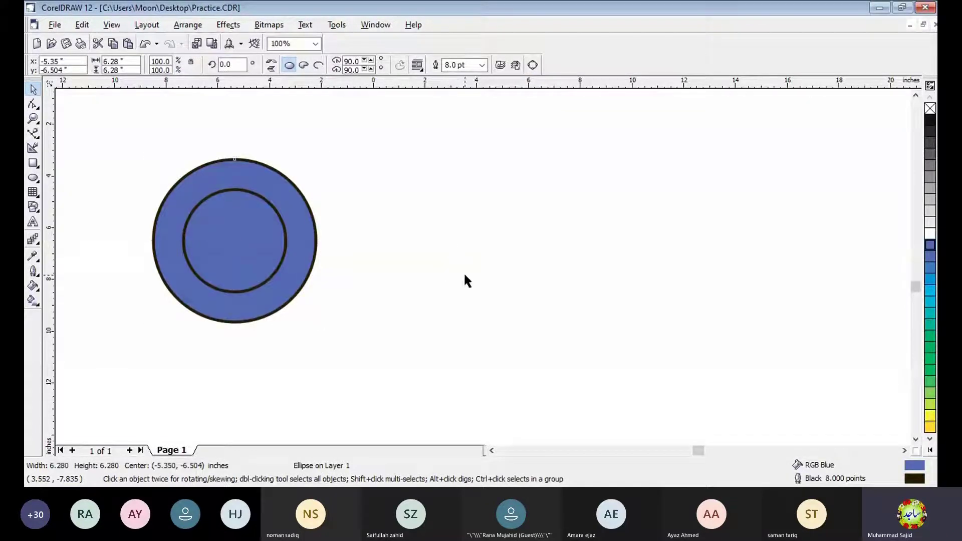
Fill the inner circle with RGB Yellow and clear the selection.
click(286, 239)
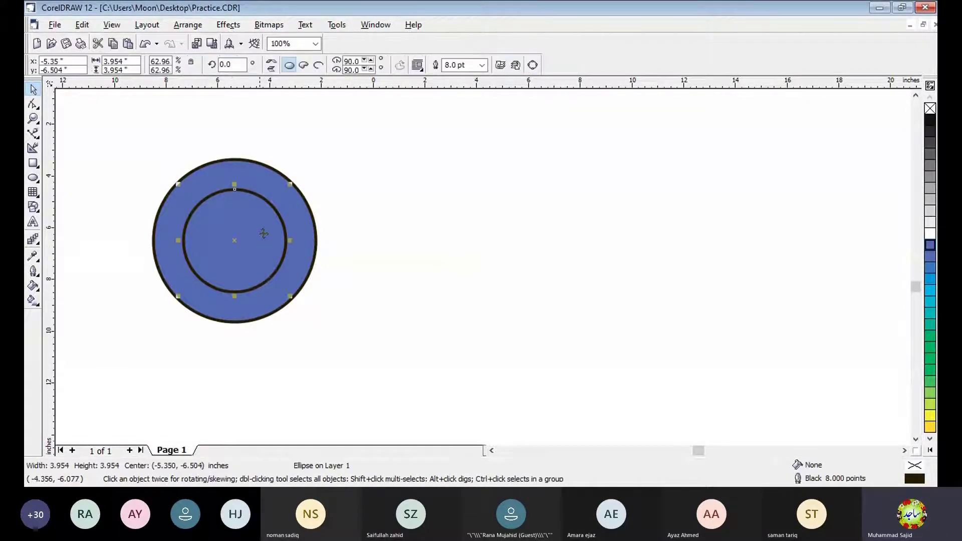
click(930, 415)
click(493, 286)
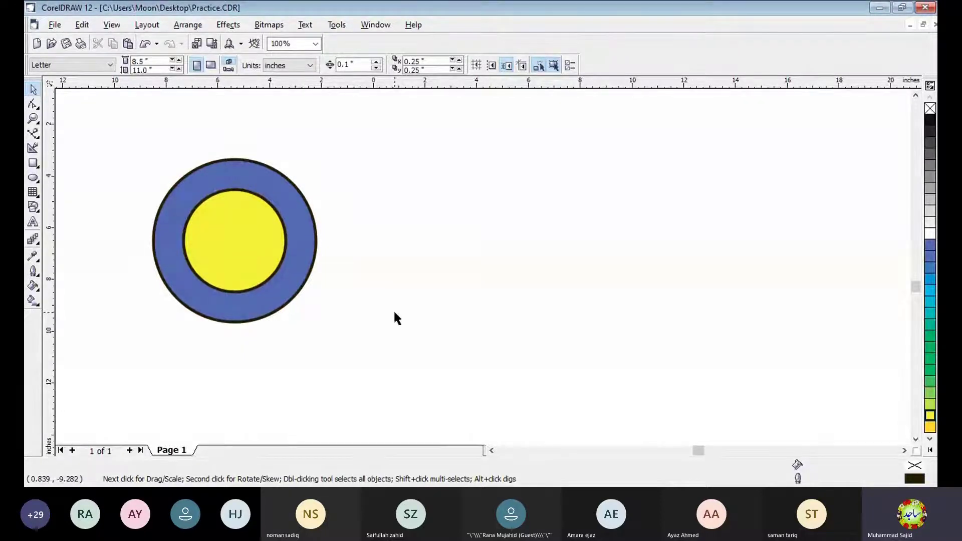
click(265, 248)
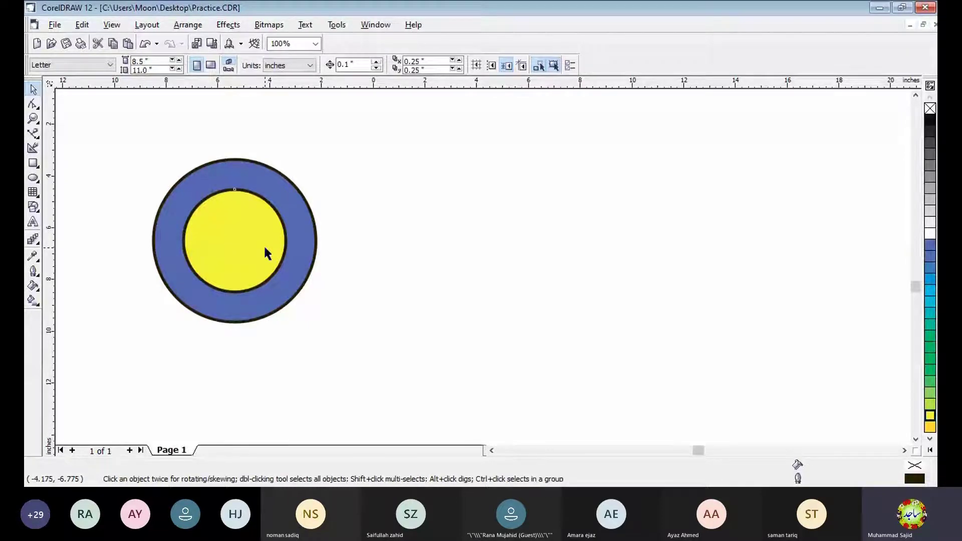
click(350, 270)
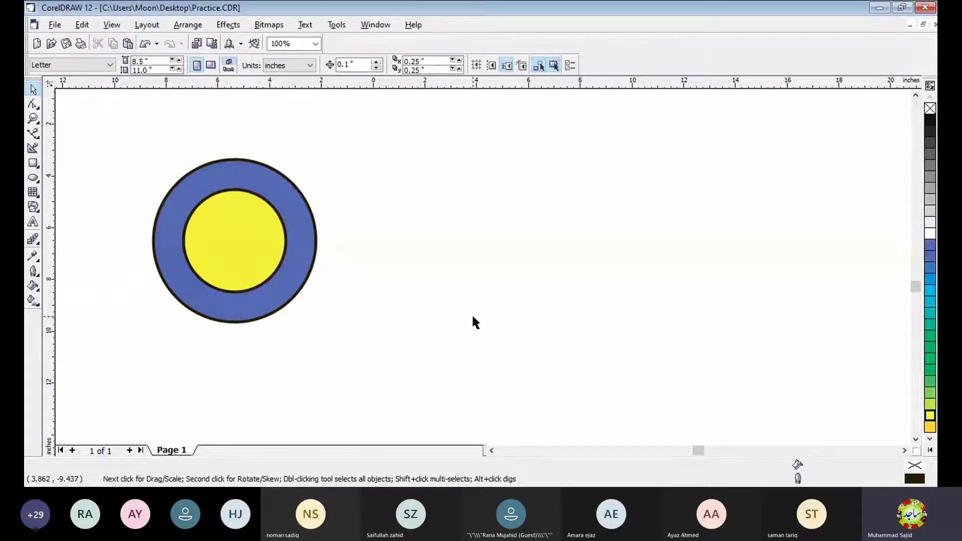
click(241, 230)
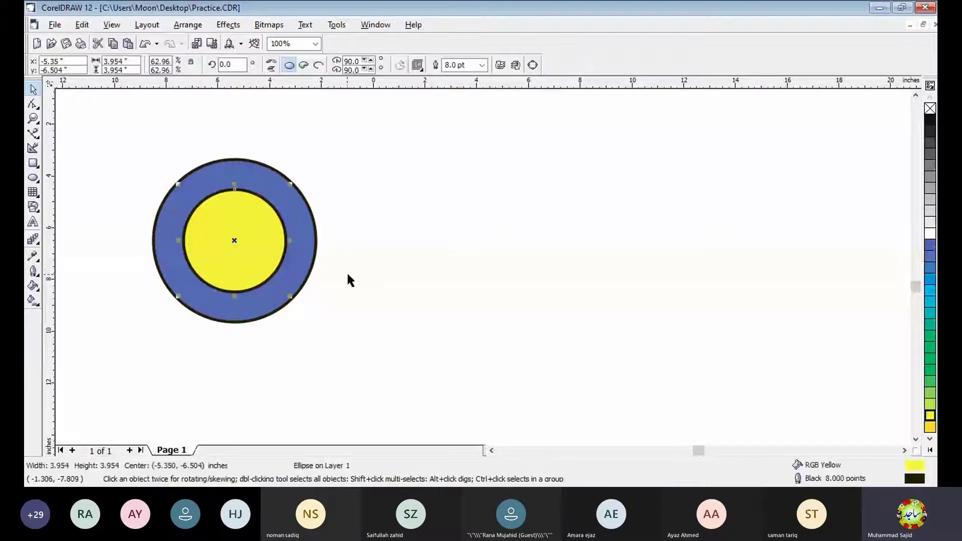
click(349, 280)
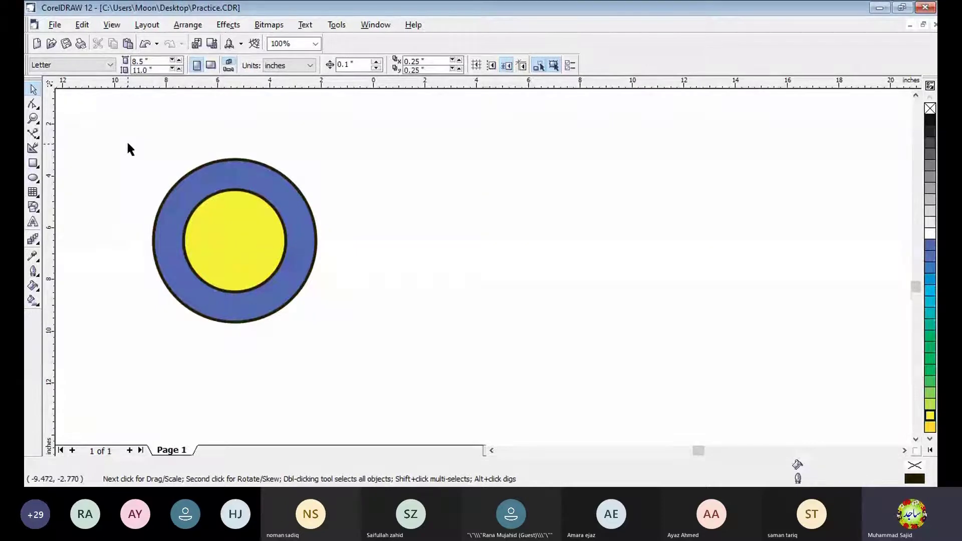
Trim the blue circle with the yellow inner circle and move the yellow circle out to the right of the ring.
drag(127, 140, 350, 334)
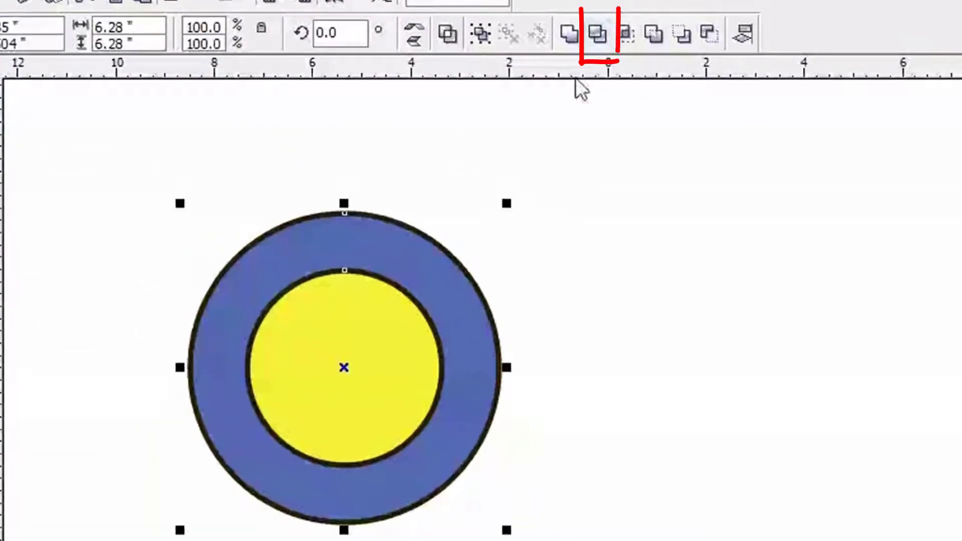
click(604, 34)
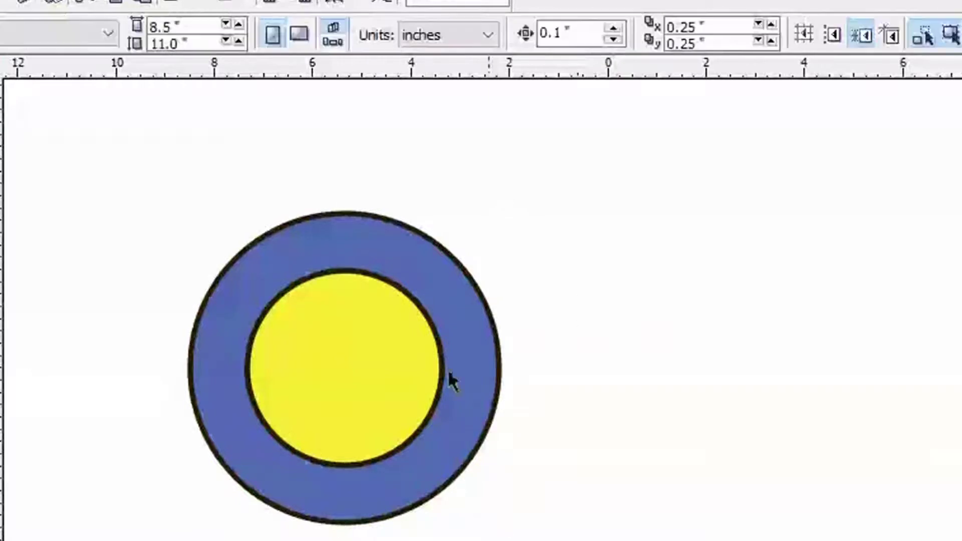
click(345, 371)
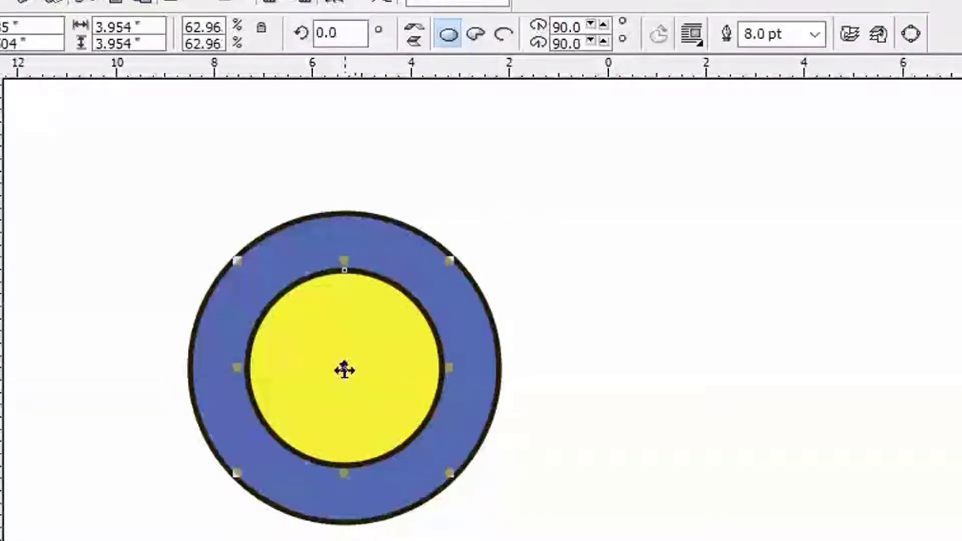
drag(344, 371, 864, 415)
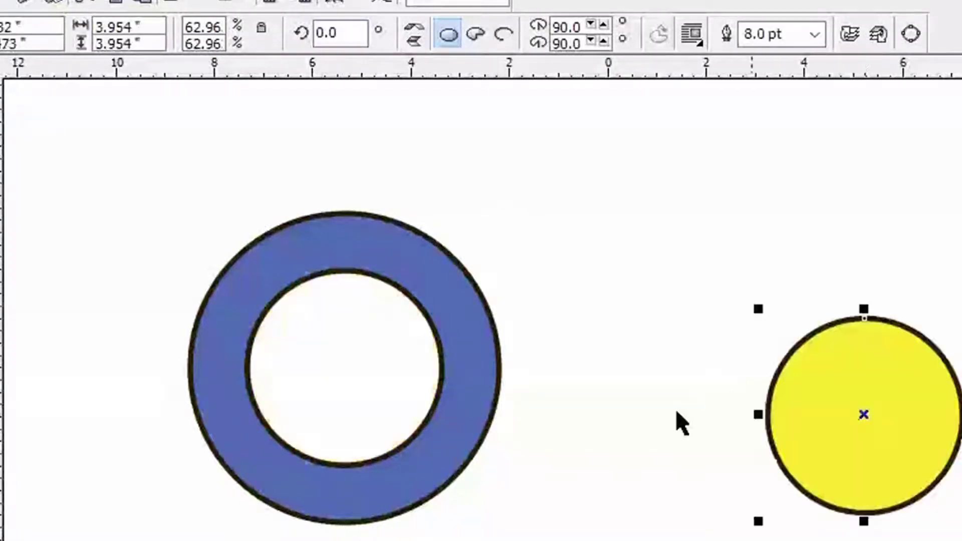
click(408, 281)
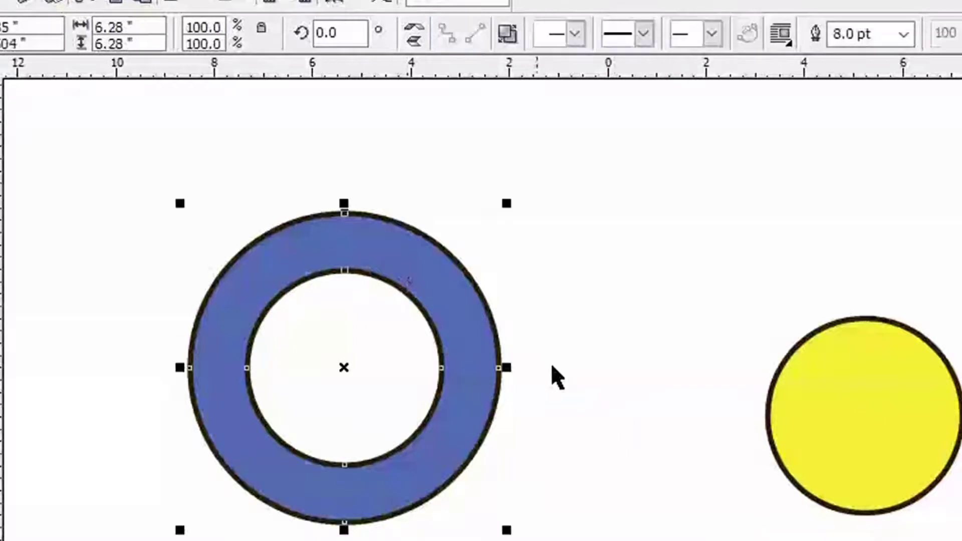
click(565, 375)
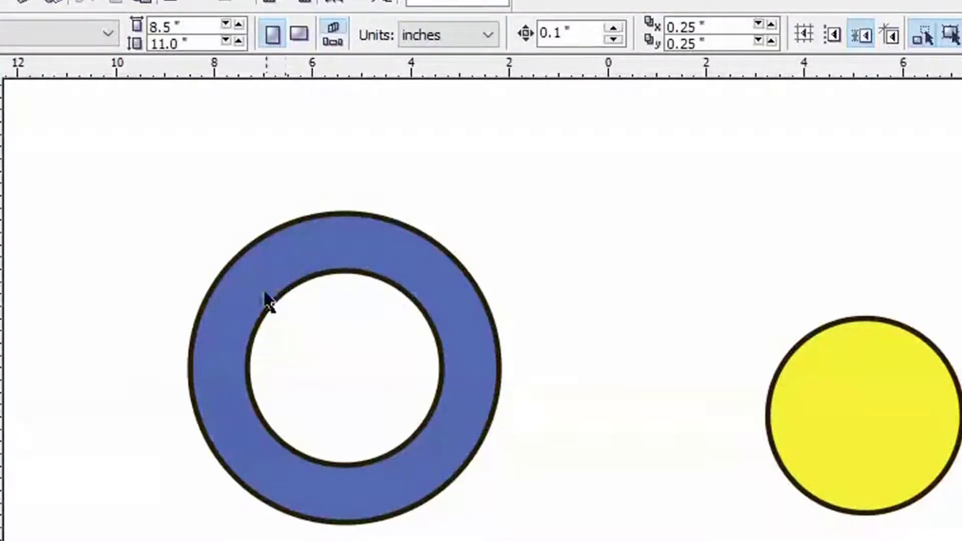
Enlarge the yellow circle beyond the blue ring's outer diameter and center the ring on it.
click(355, 257)
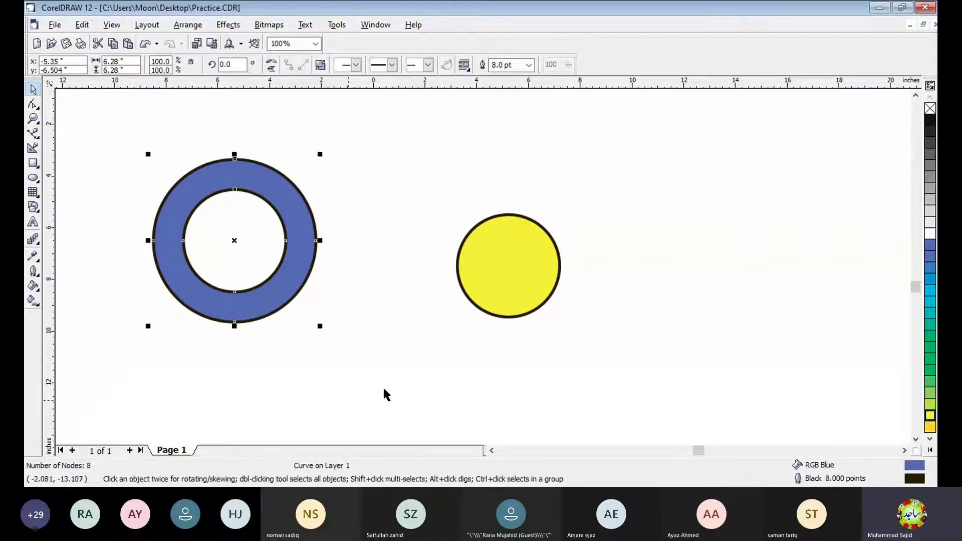
click(495, 288)
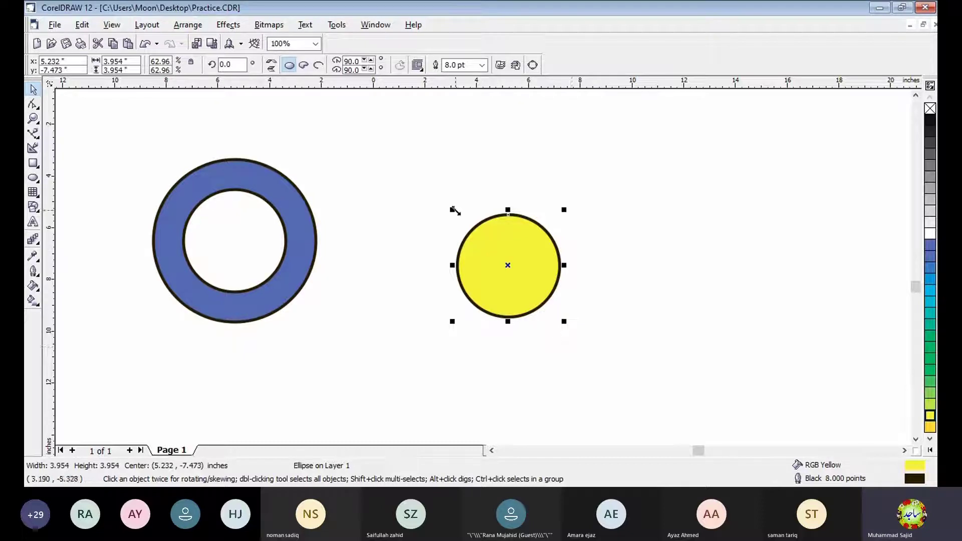
drag(454, 210, 389, 146)
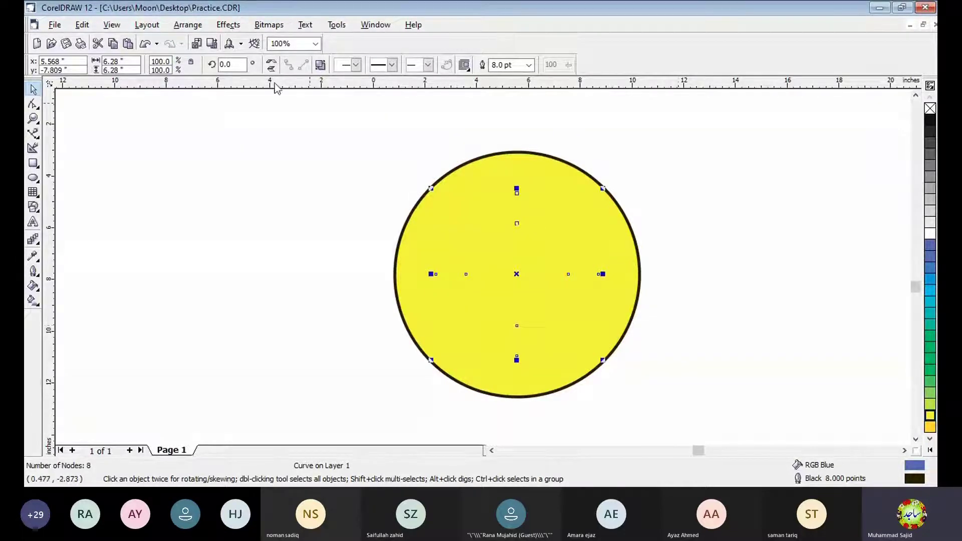
Change the stacking order so the blue ring lies in front of the large yellow circle.
click(188, 24)
mouse_move(225, 88)
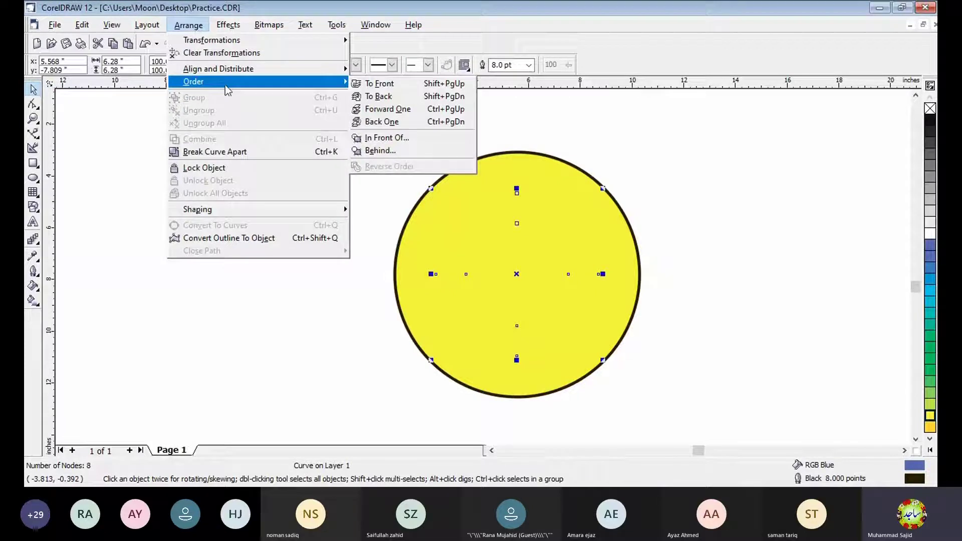
click(412, 96)
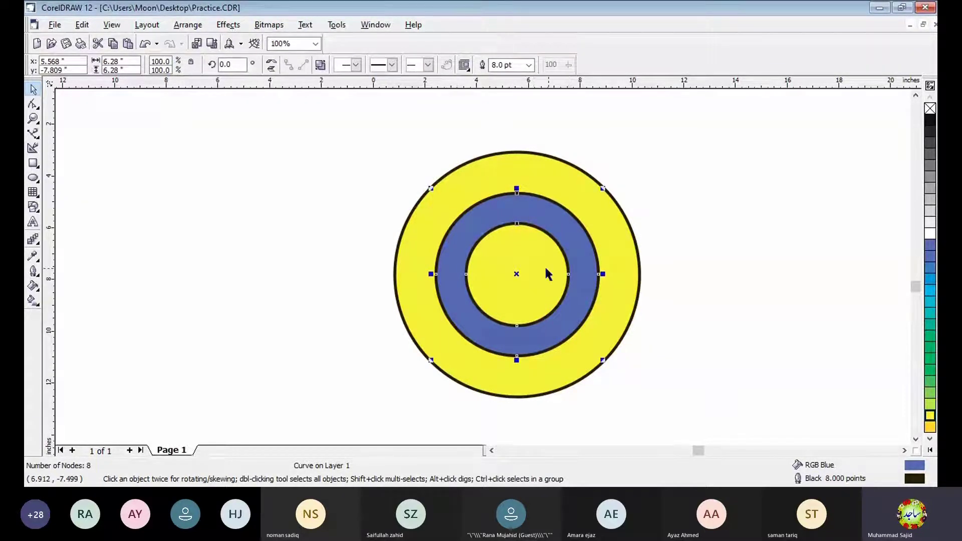
Move the blue ring back to the left and set the yellow circle, resized to about 4.32 inches in diameter, far to the right.
drag(545, 266, 230, 239)
click(498, 286)
drag(498, 286, 646, 274)
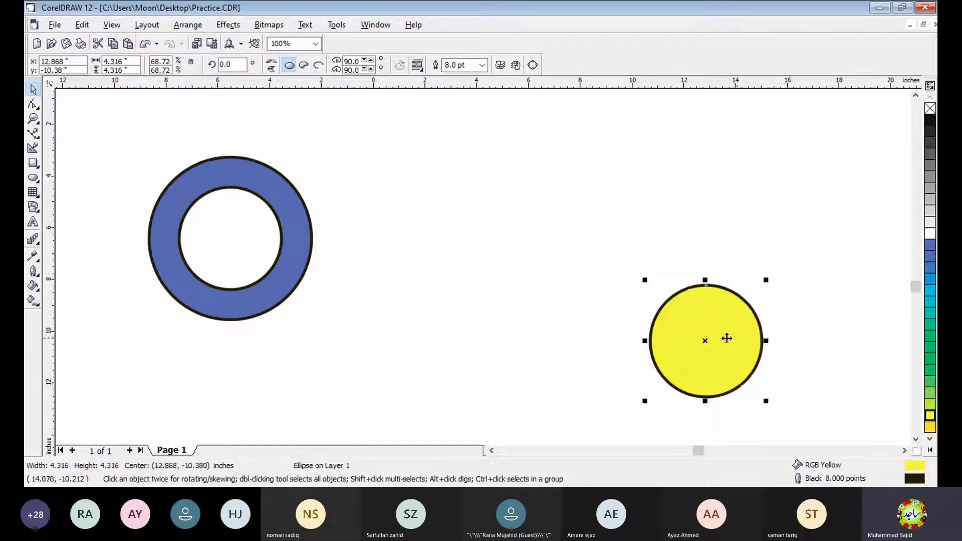
drag(713, 326, 818, 212)
click(247, 180)
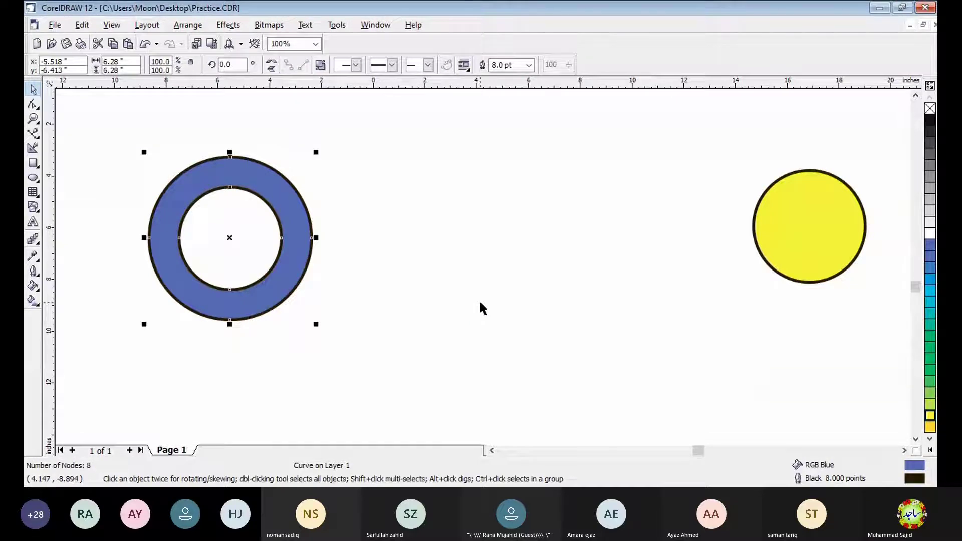
click(449, 297)
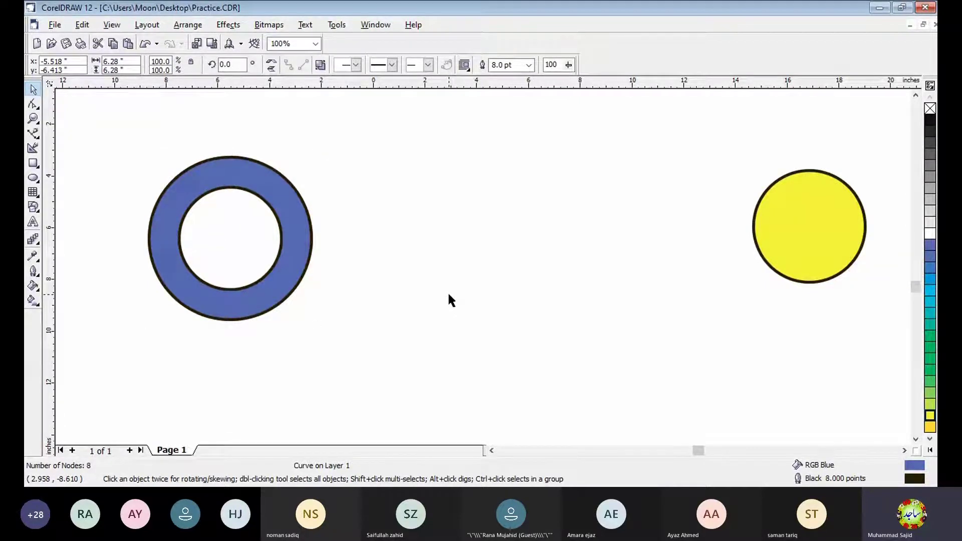
click(449, 299)
click(385, 279)
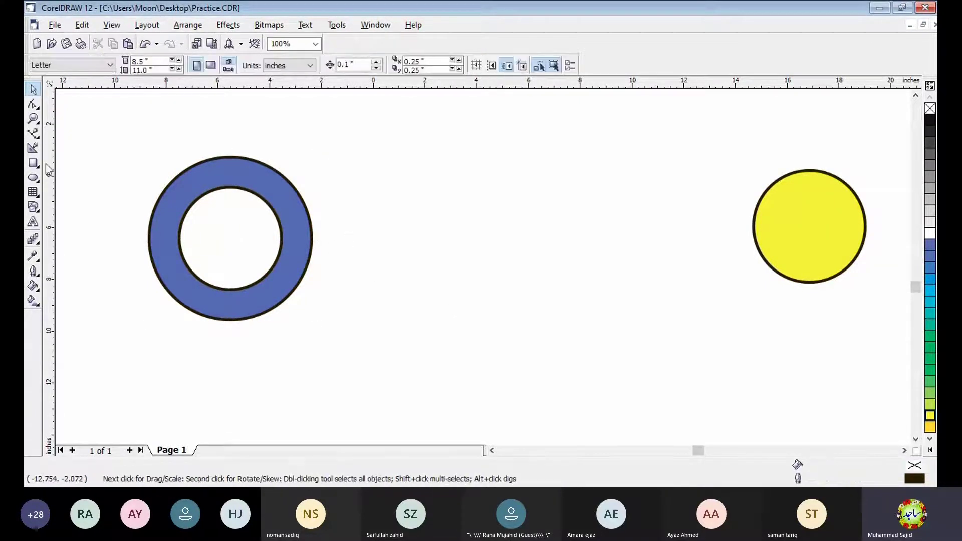
Add the artistic text "The science School System" in 72 pt Arial in the space right of the blue ring.
click(33, 223)
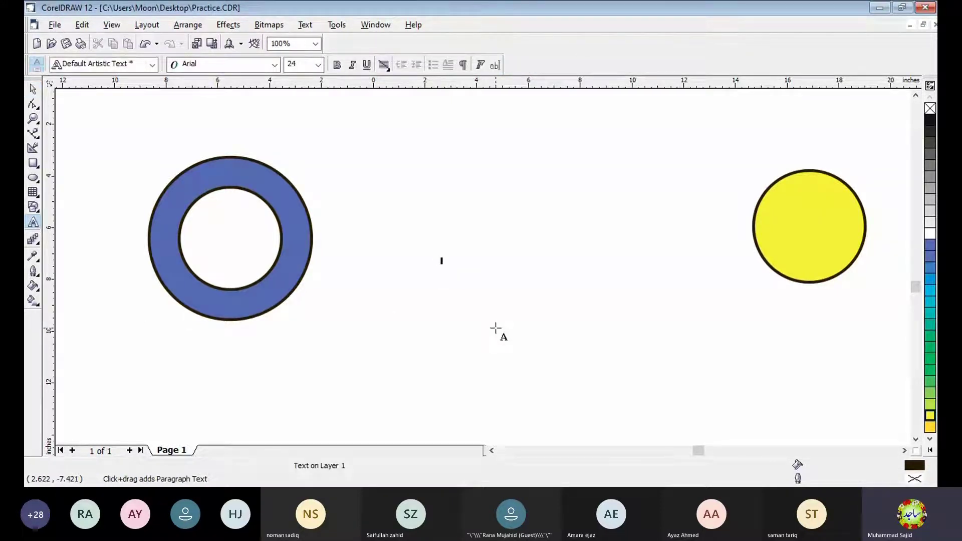
click(318, 66)
click(303, 216)
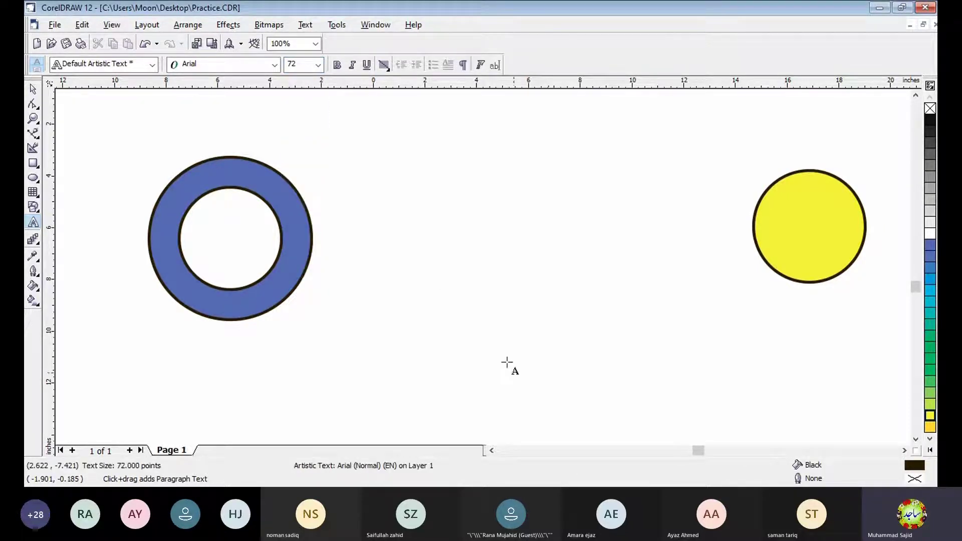
text(The science )
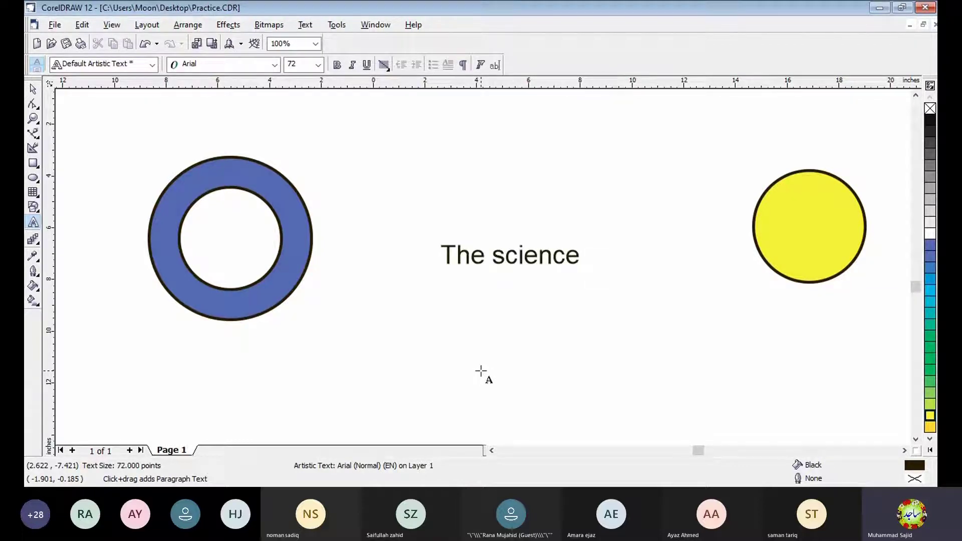
text(Shc)
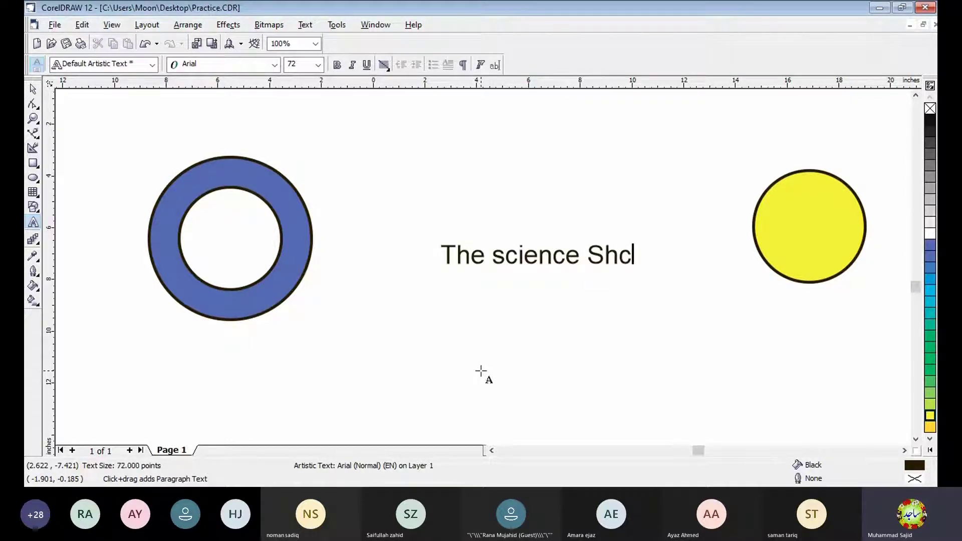
key(BackSpace)
key(BackSpace)
text(chool System)
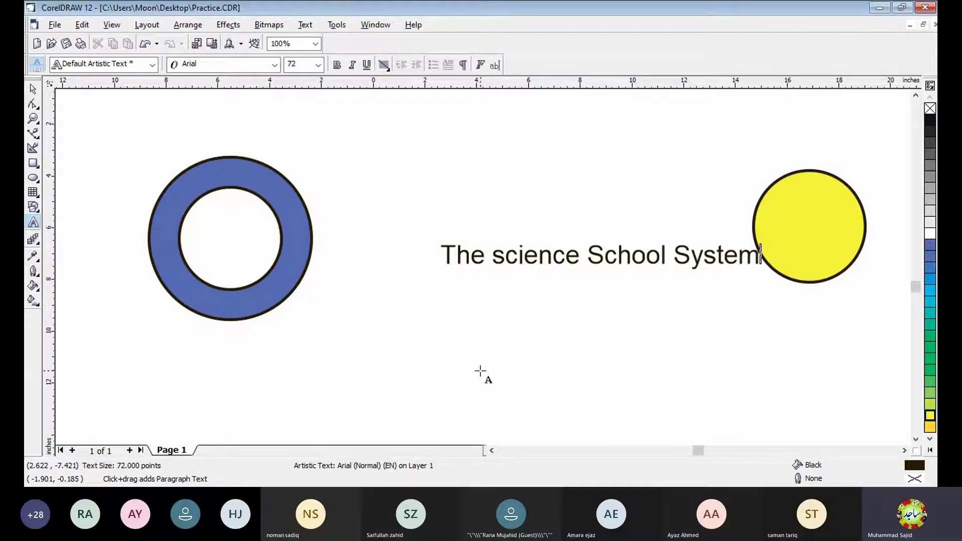
Set the whole text "The science School System" to 48 pt and change its font to Edwardian Script ITC.
triple_click(610, 259)
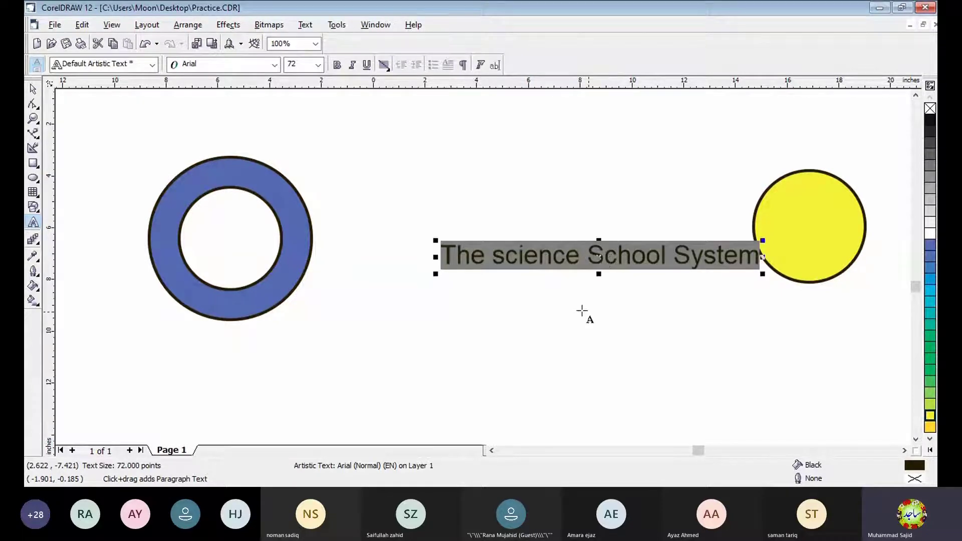
click(318, 65)
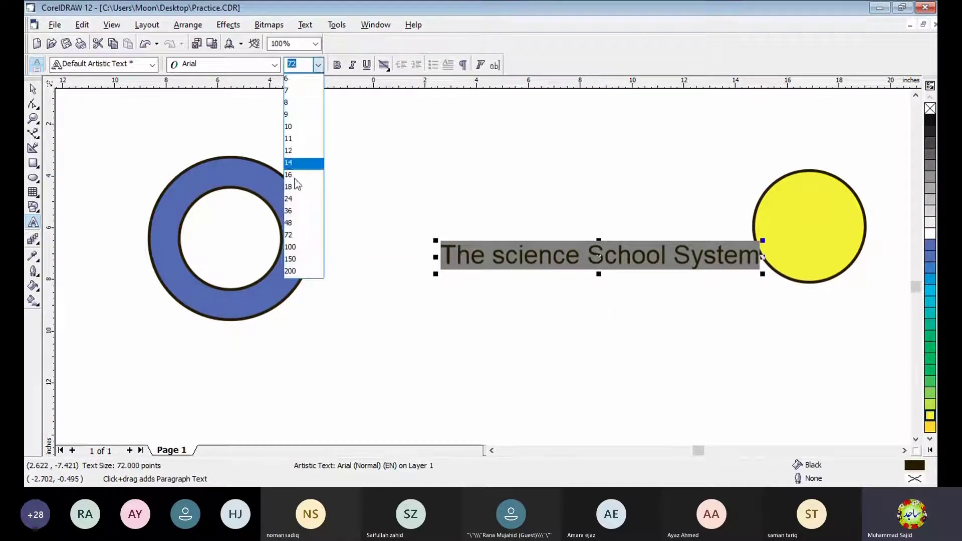
click(293, 226)
click(275, 64)
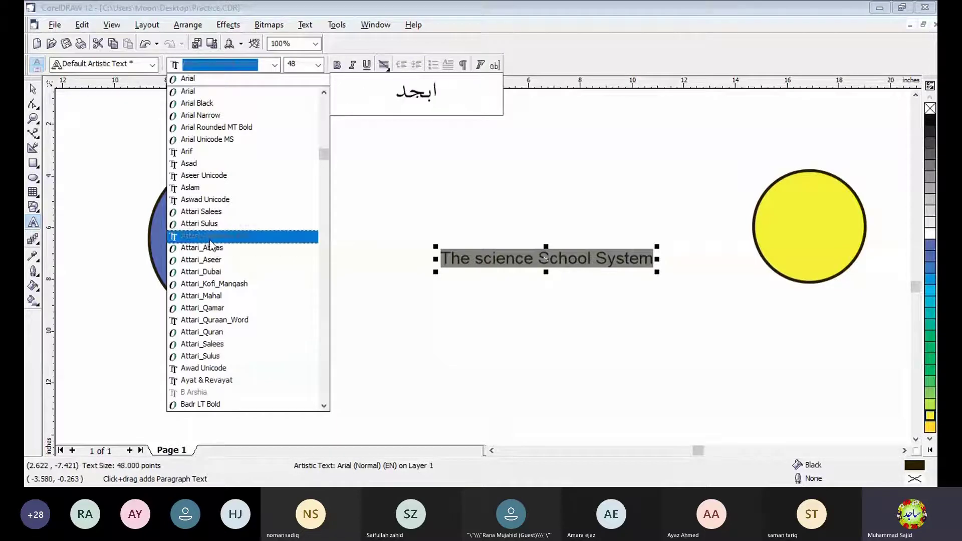
scroll(213, 241, down, 20)
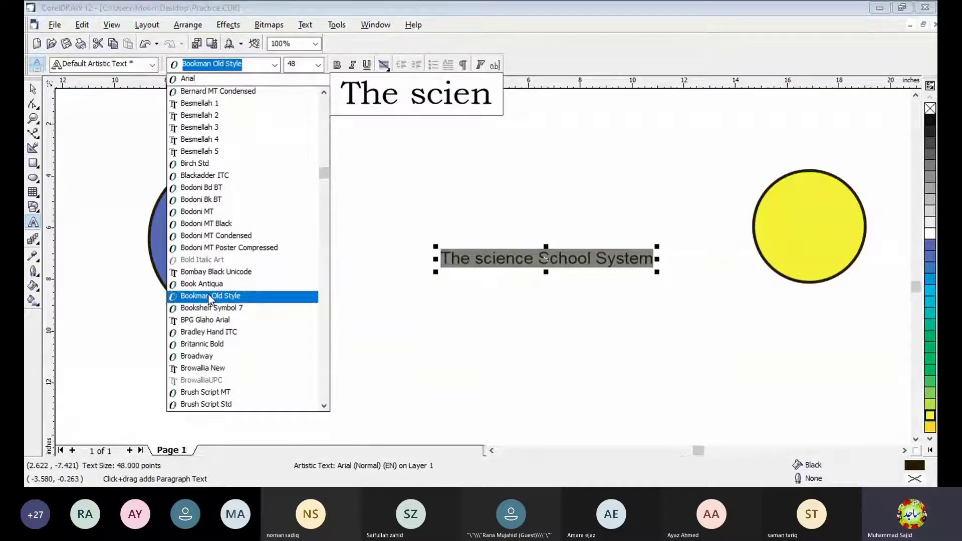
scroll(208, 295, down, 9)
scroll(209, 293, down, 3)
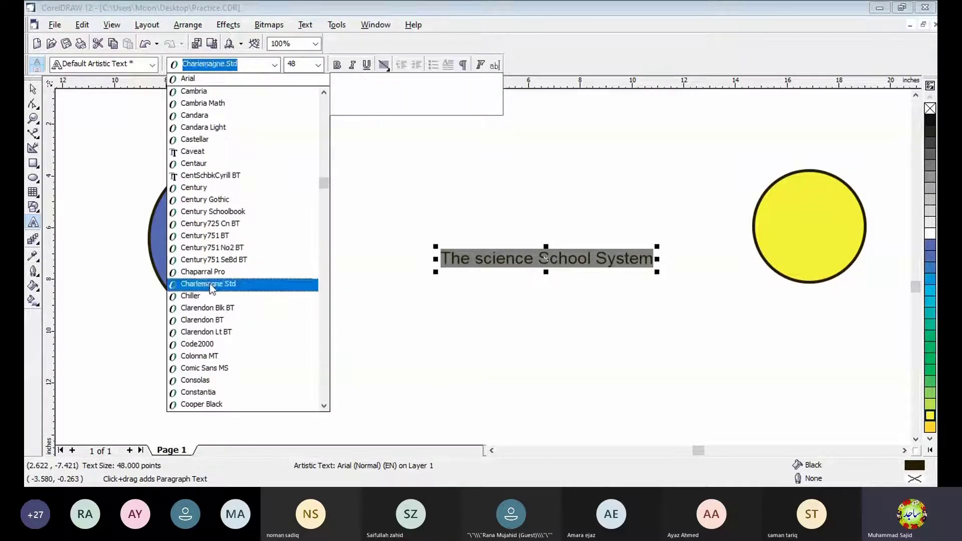
scroll(213, 326, down, 6)
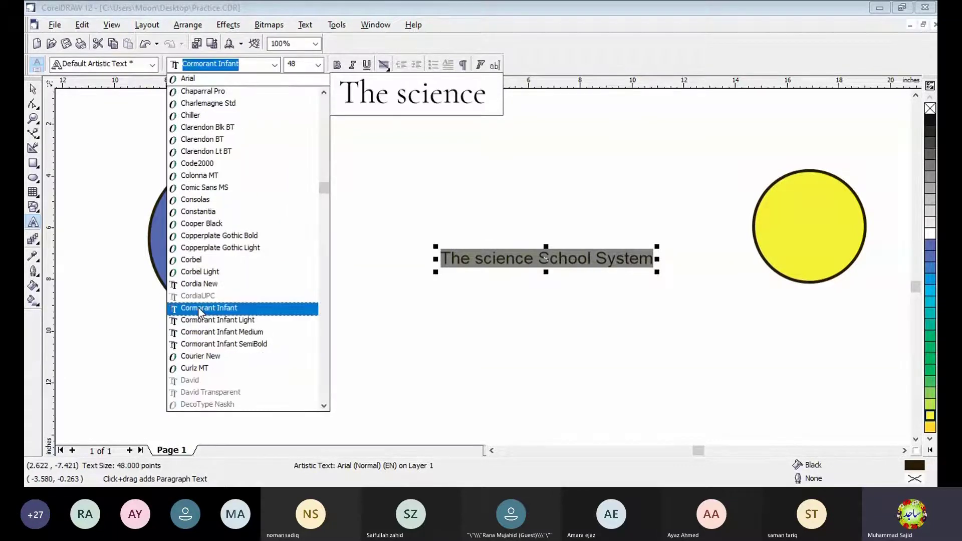
scroll(213, 334, down, 5)
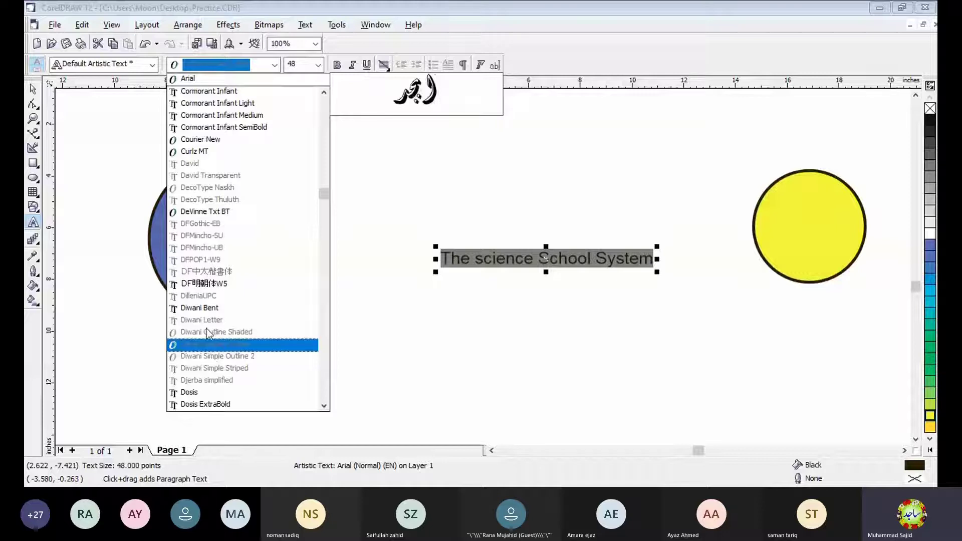
scroll(208, 334, down, 5)
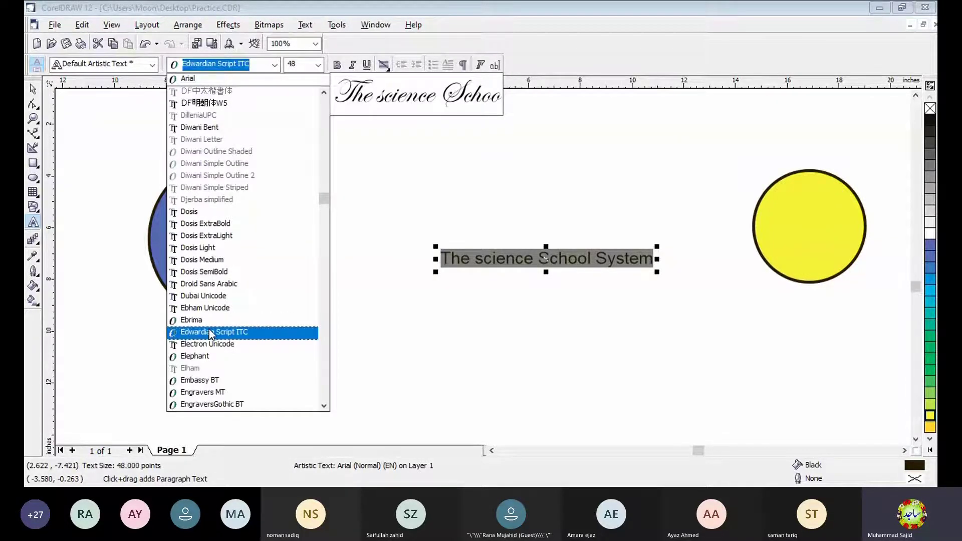
click(209, 331)
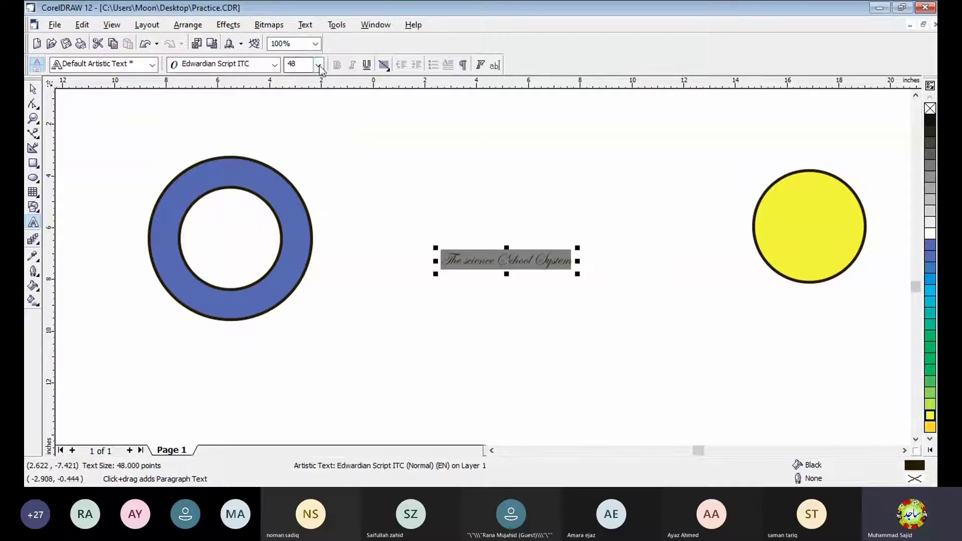
Set the size of the Edwardian Script ITC text to 72 pt.
click(318, 64)
click(326, 86)
click(318, 64)
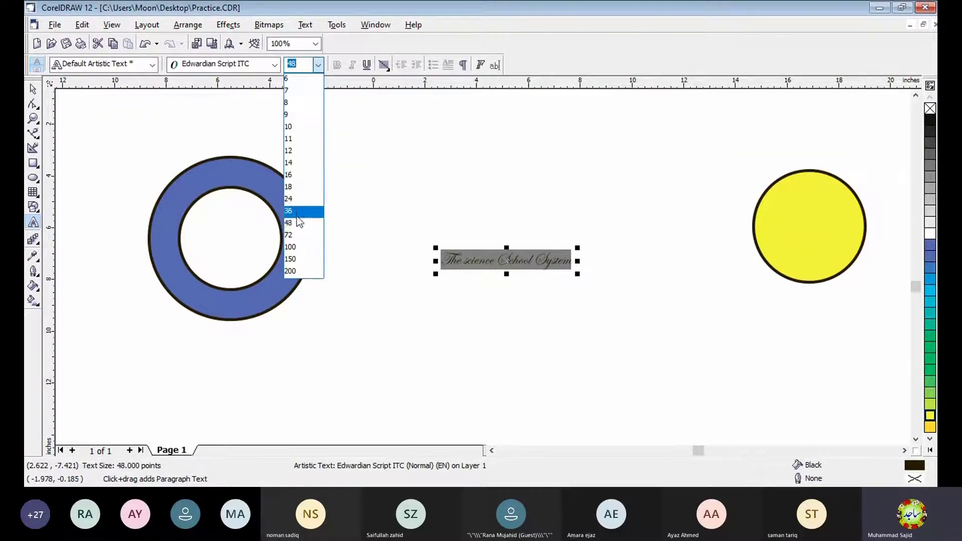
click(299, 235)
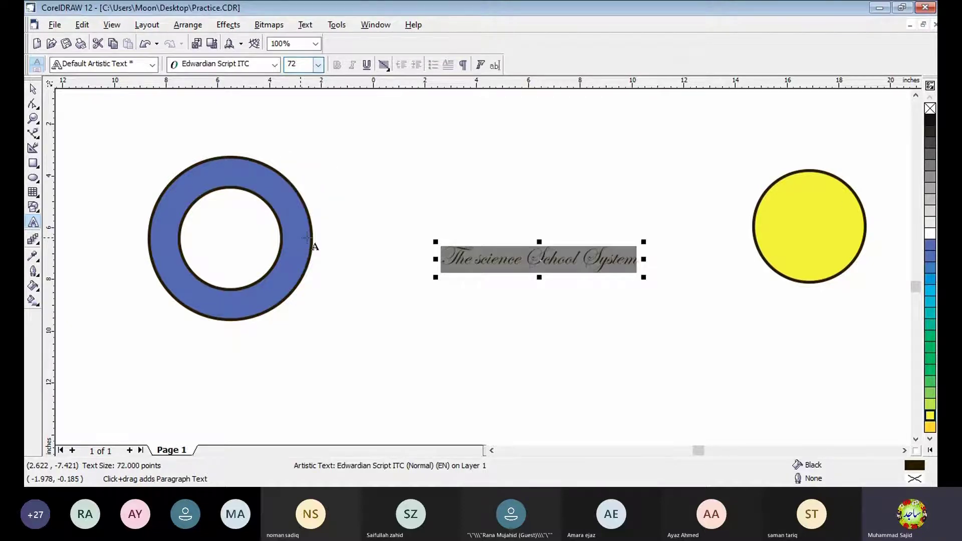
Fit the Edwardian Script ITC text "The science School System" to the upper outer edge of the blue ring.
click(33, 89)
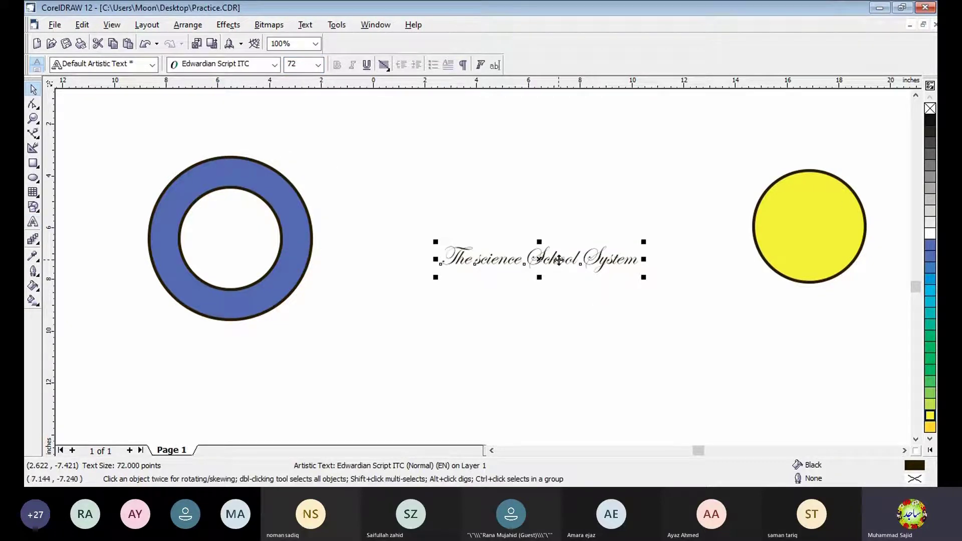
click(558, 259)
click(554, 288)
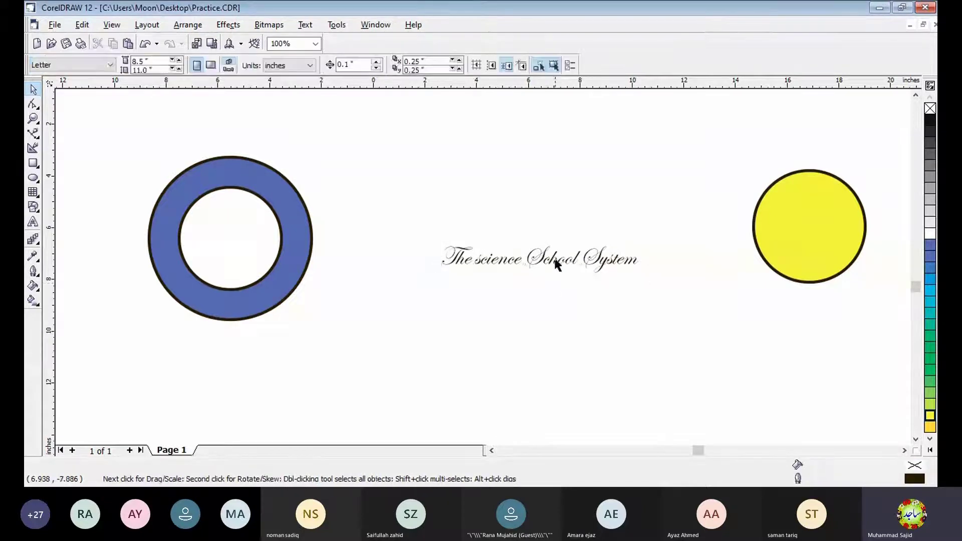
click(558, 264)
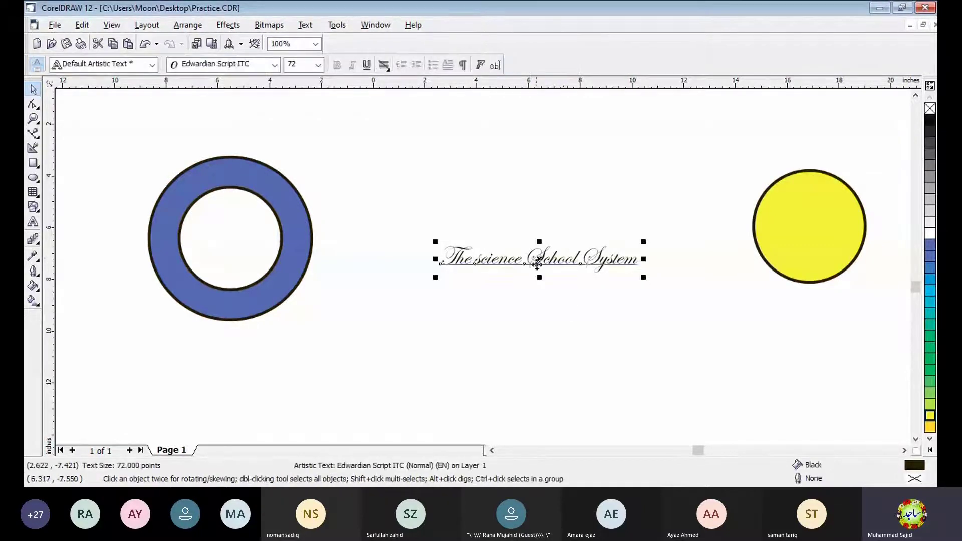
click(305, 25)
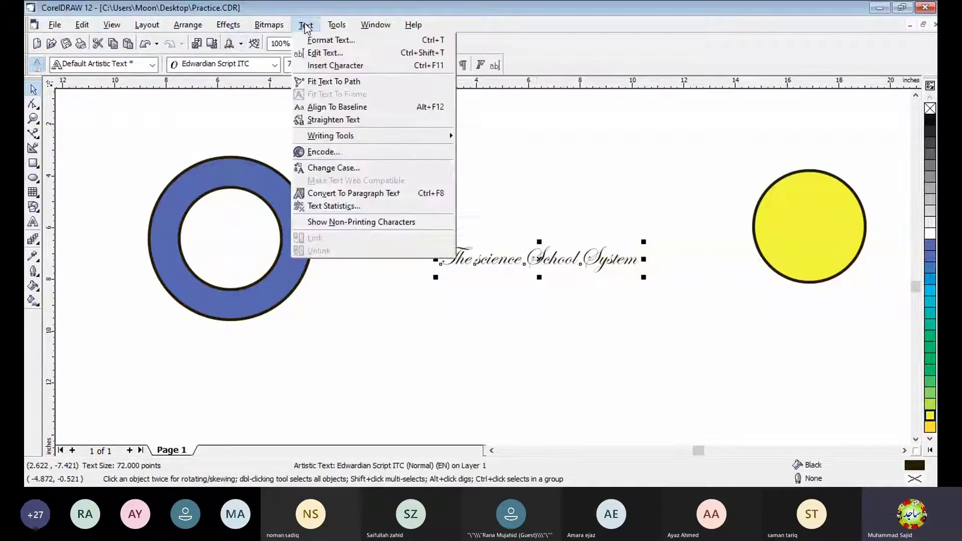
click(331, 82)
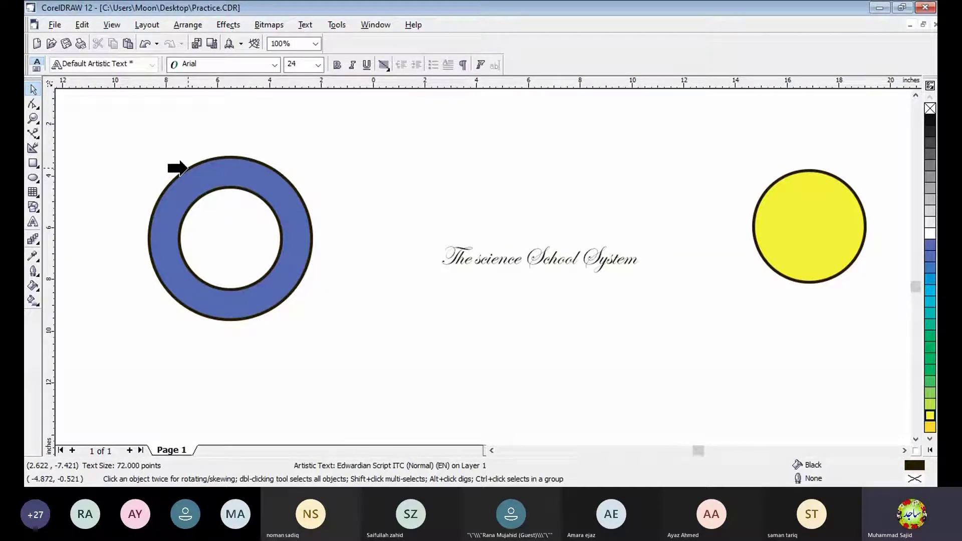
click(183, 169)
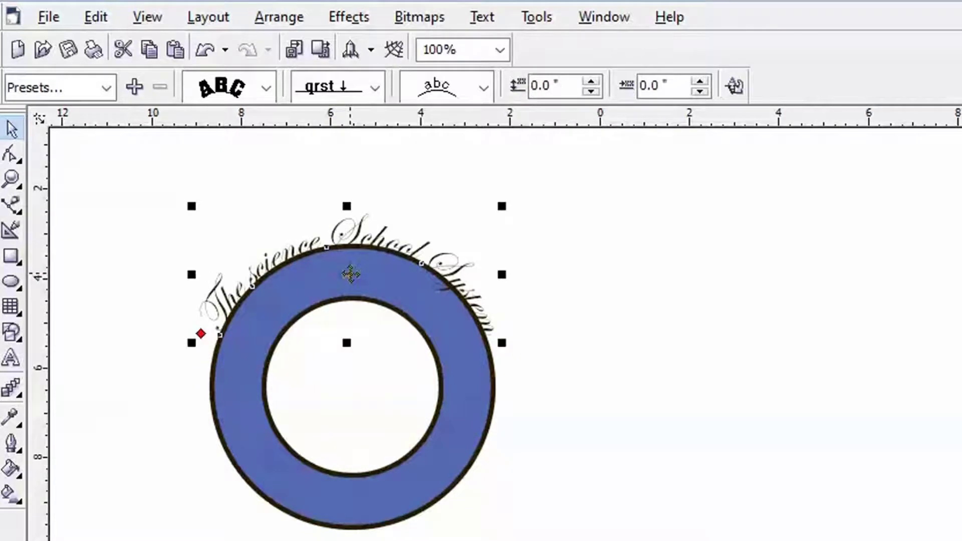
Move the curved text inward onto the ring's blue band, about -0.867 inches from the path with about -0.505 inches offset, and color it yellow.
drag(341, 246, 341, 267)
drag(341, 213, 343, 269)
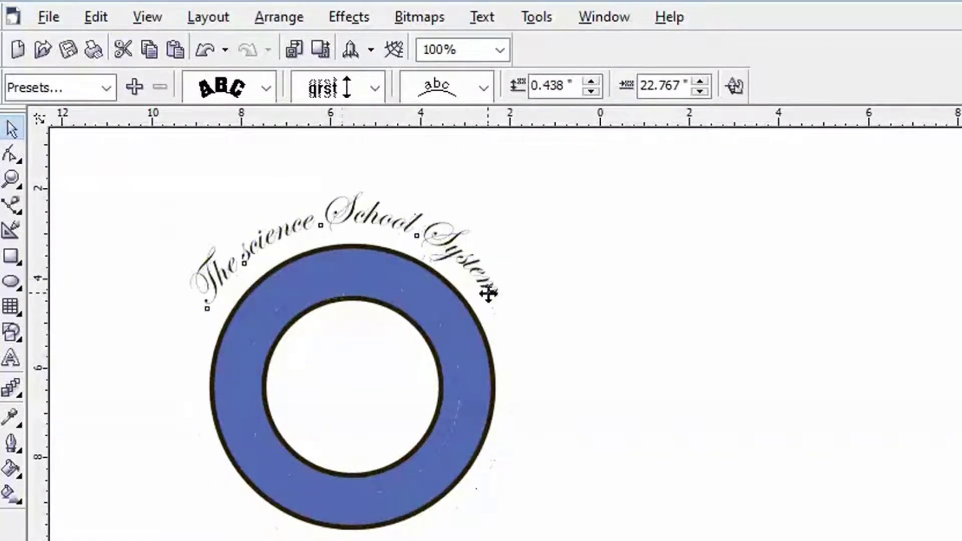
drag(489, 294, 337, 287)
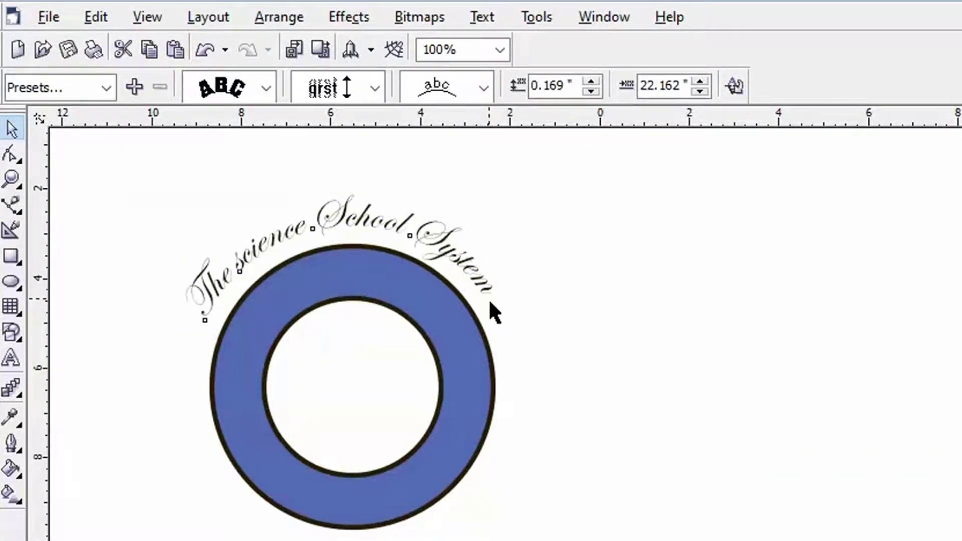
drag(490, 303, 489, 283)
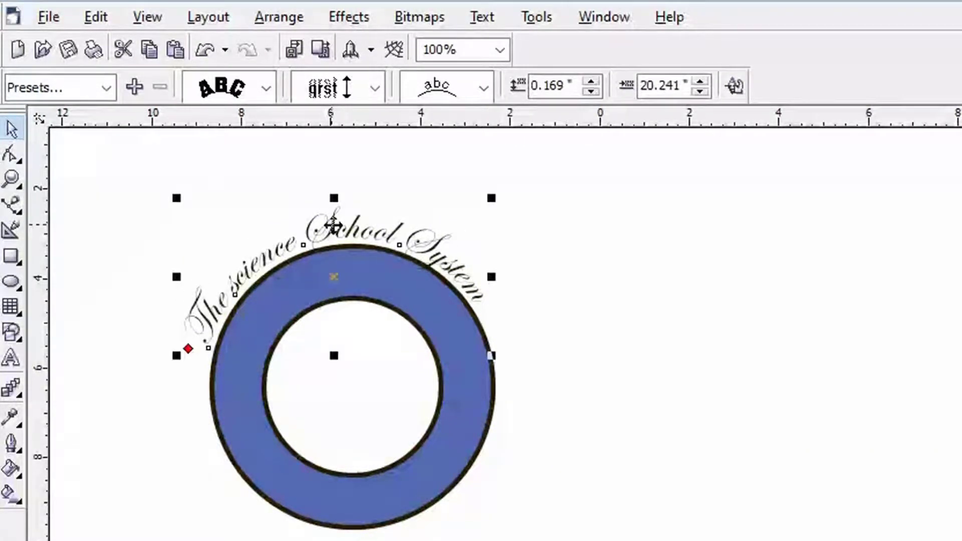
drag(333, 226, 336, 274)
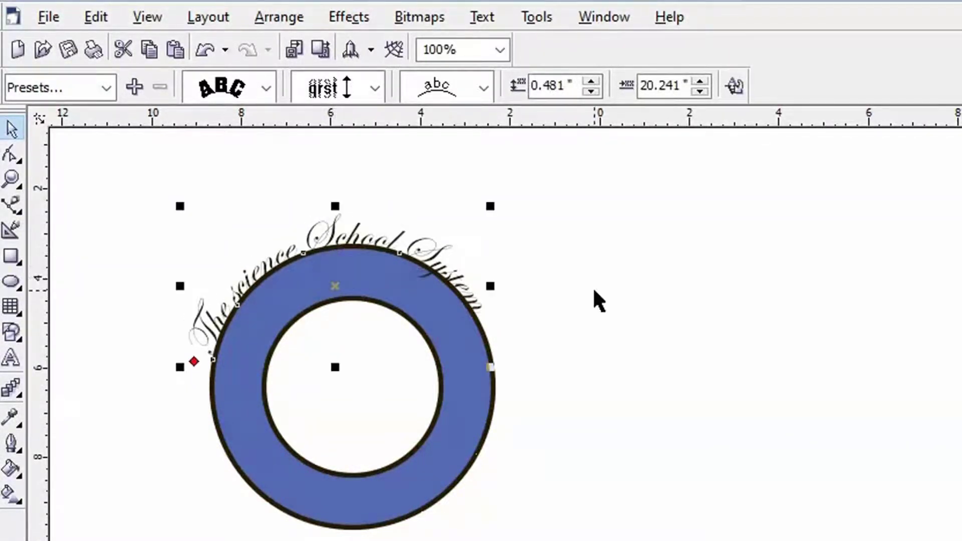
drag(337, 240, 344, 340)
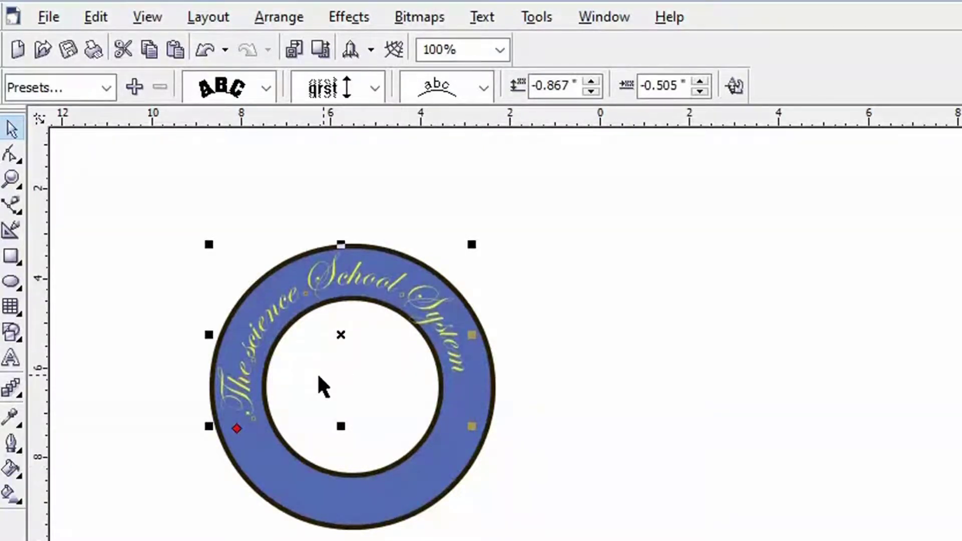
Fine-tune the curved text to a distance from path of -0.817 inches and a horizontal offset of -0.205 inches.
scroll(145, 258, up, 1)
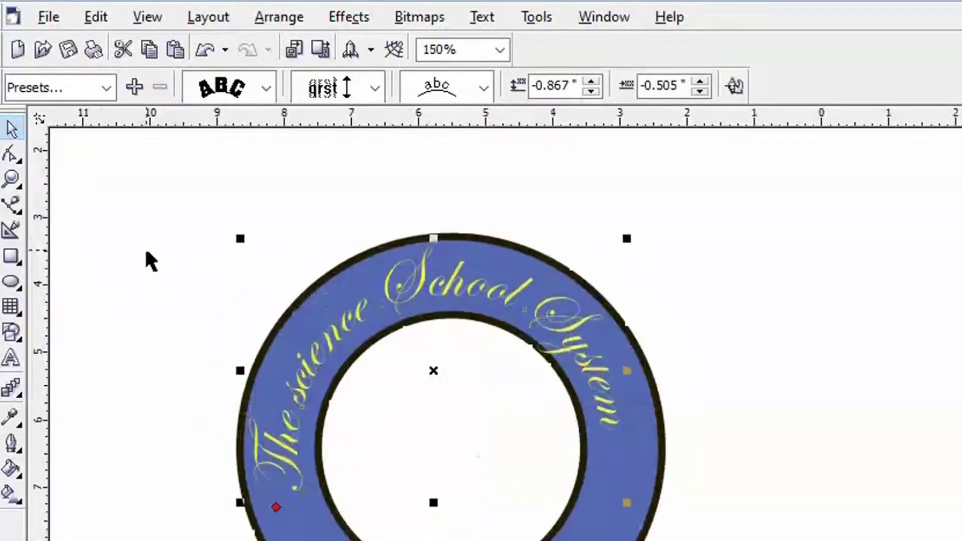
scroll(146, 263, down, 1)
scroll(146, 261, up, 1)
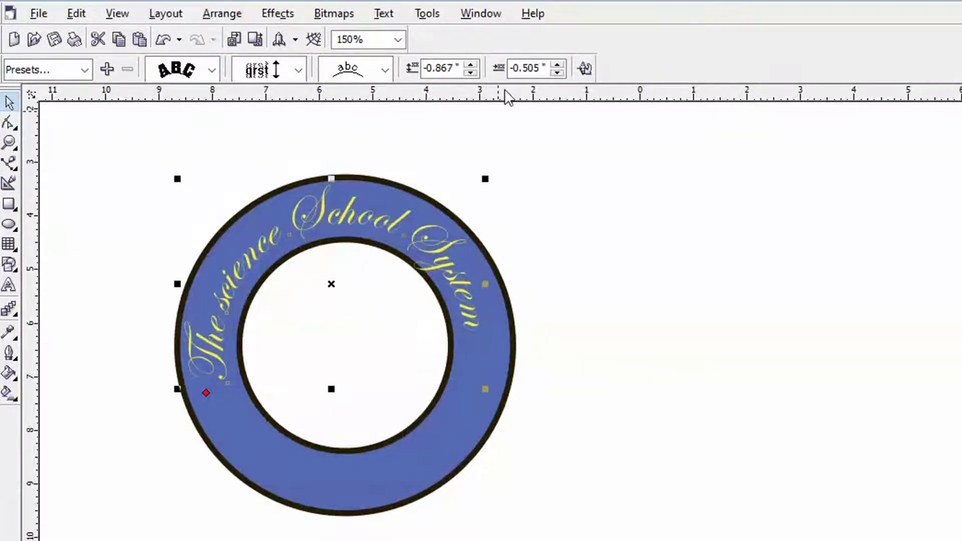
click(470, 73)
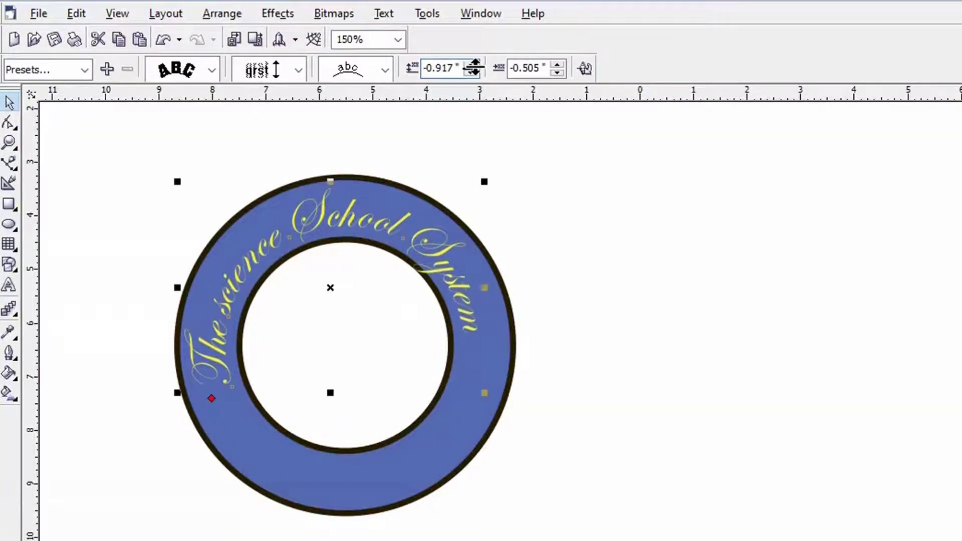
click(471, 64)
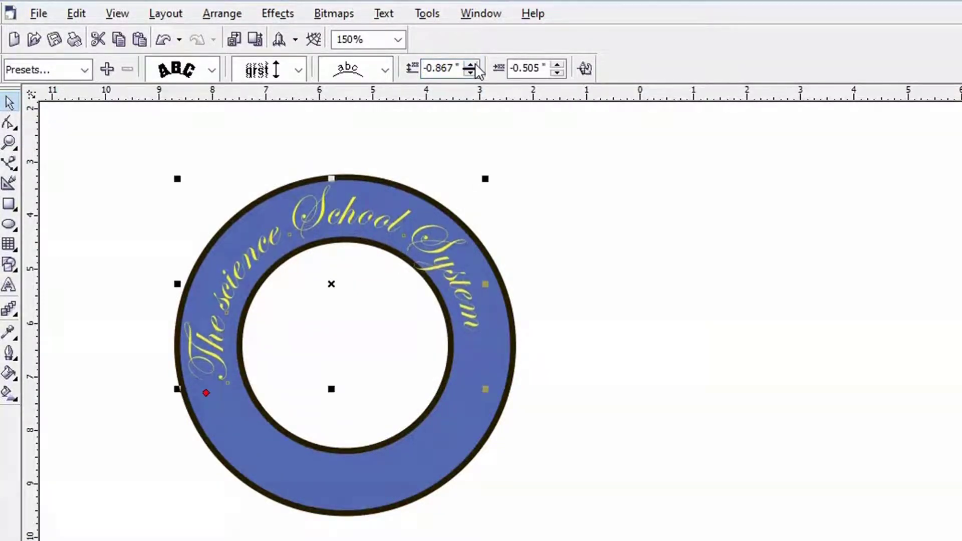
click(471, 64)
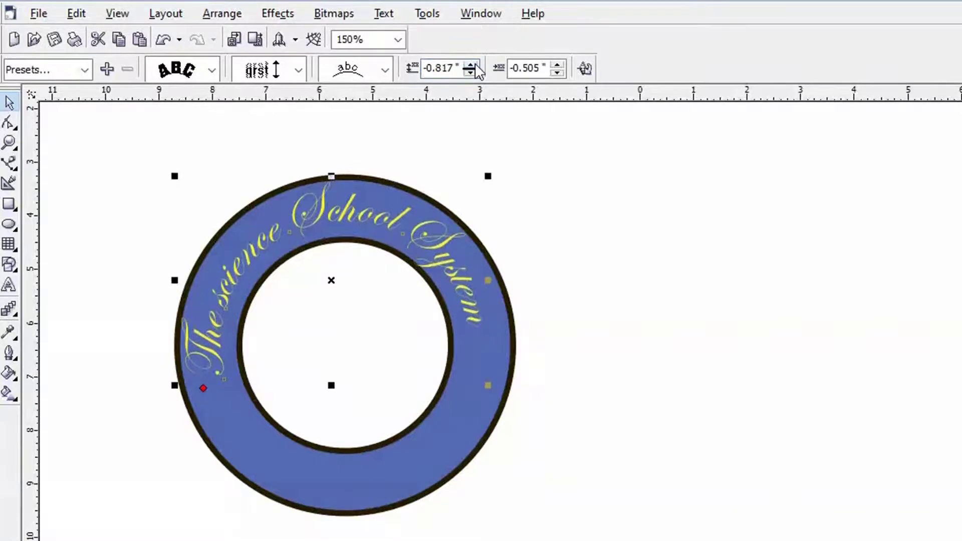
click(557, 73)
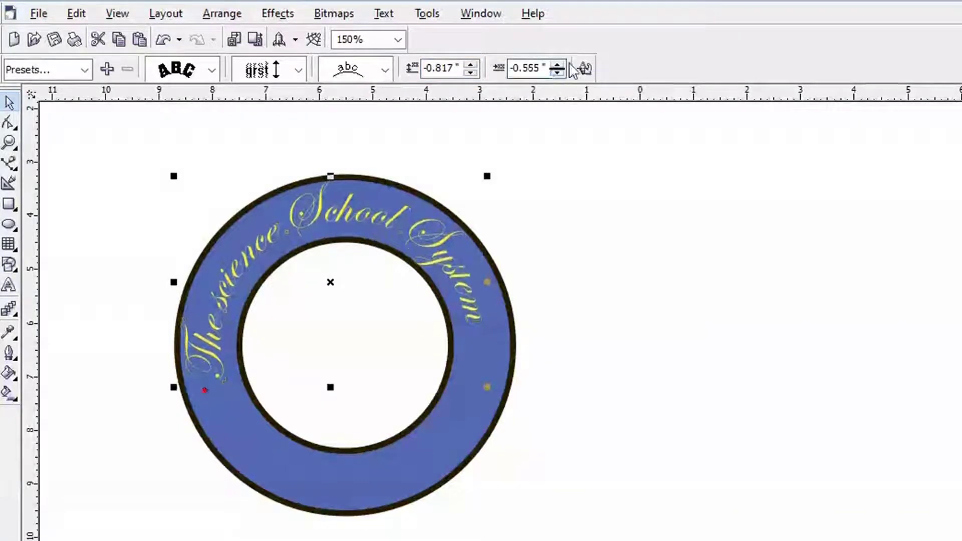
click(558, 65)
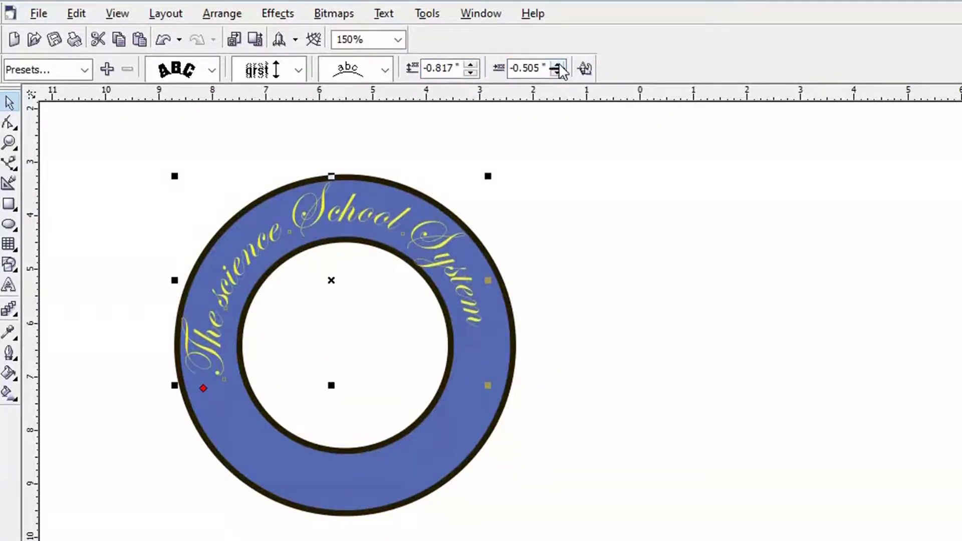
click(557, 64)
click(557, 65)
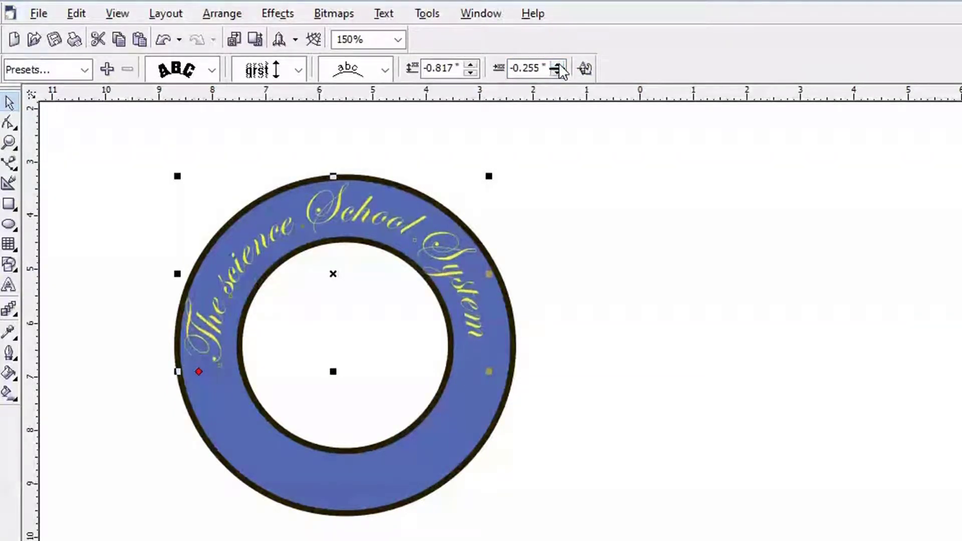
click(558, 63)
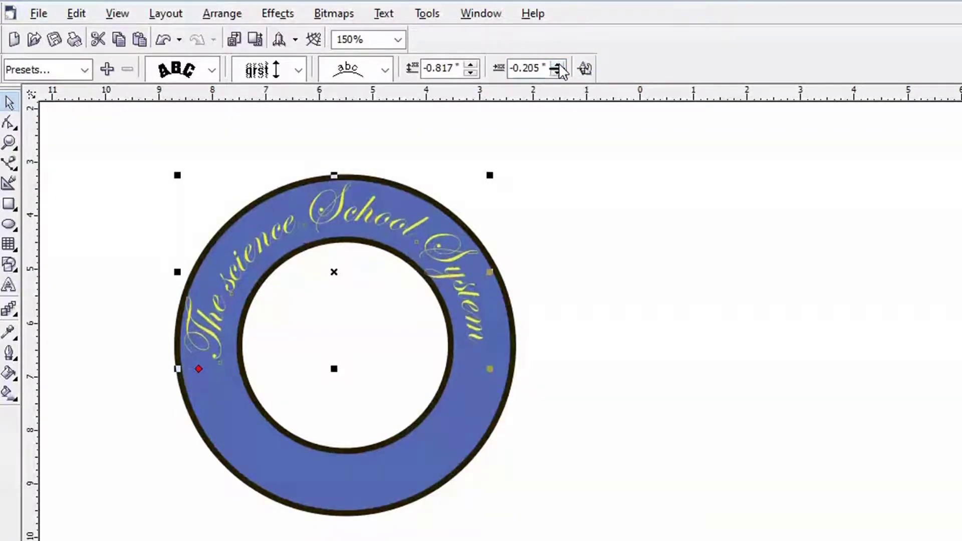
click(677, 426)
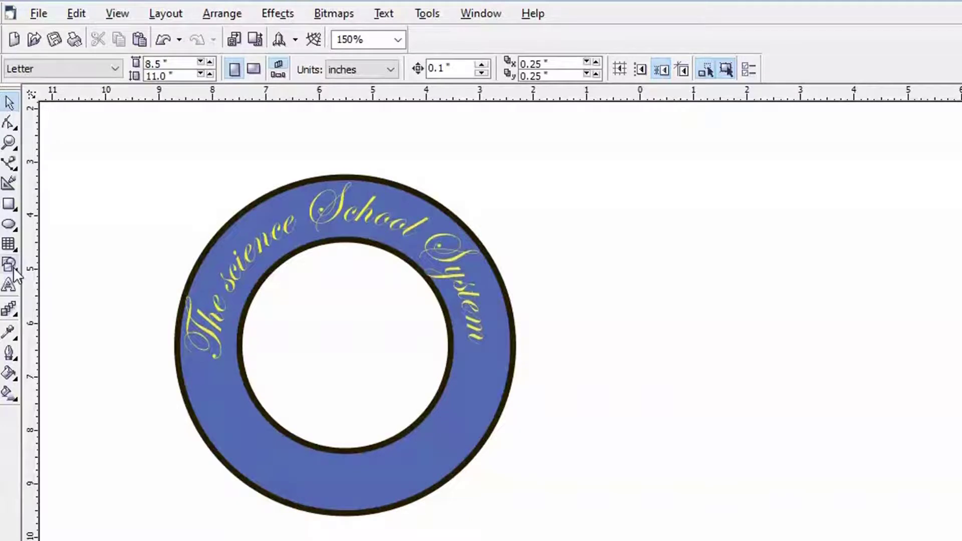
click(9, 285)
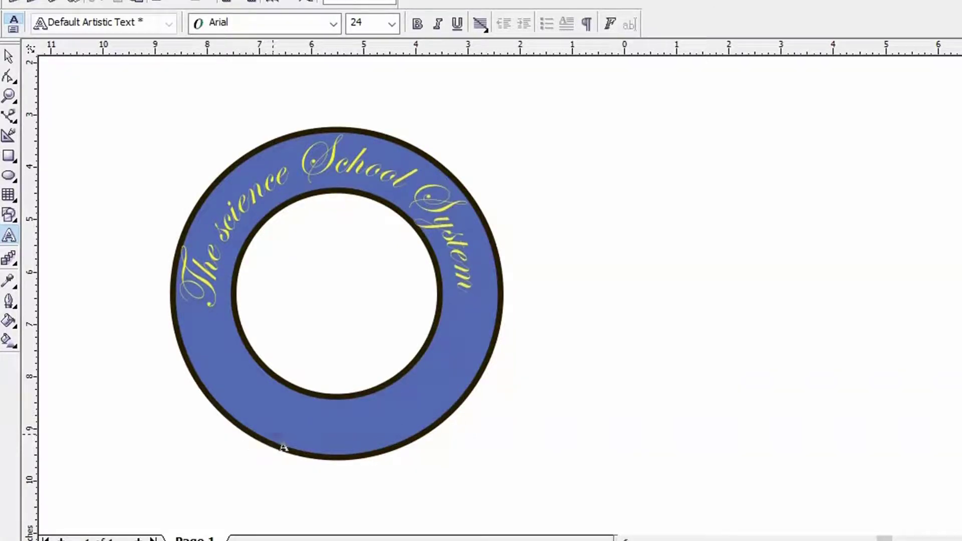
click(260, 429)
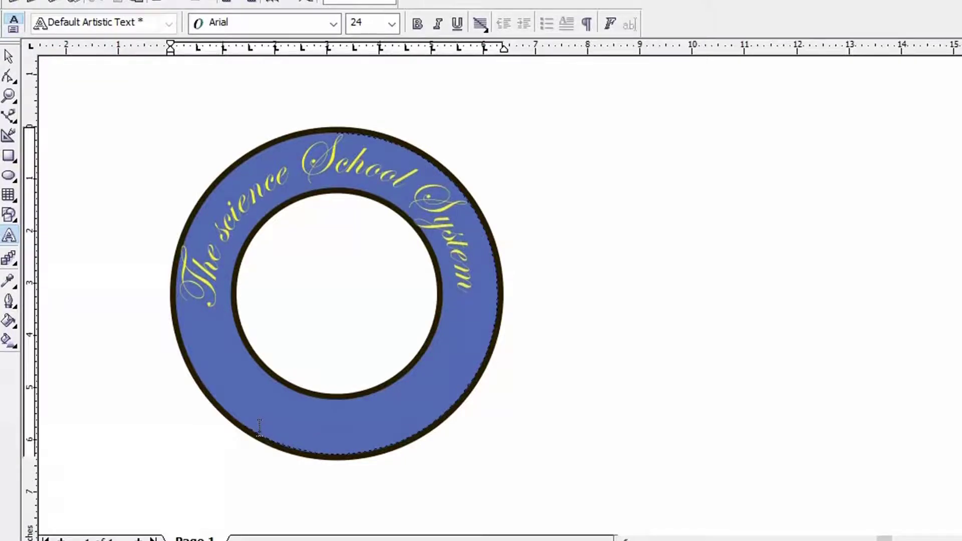
key(Escape)
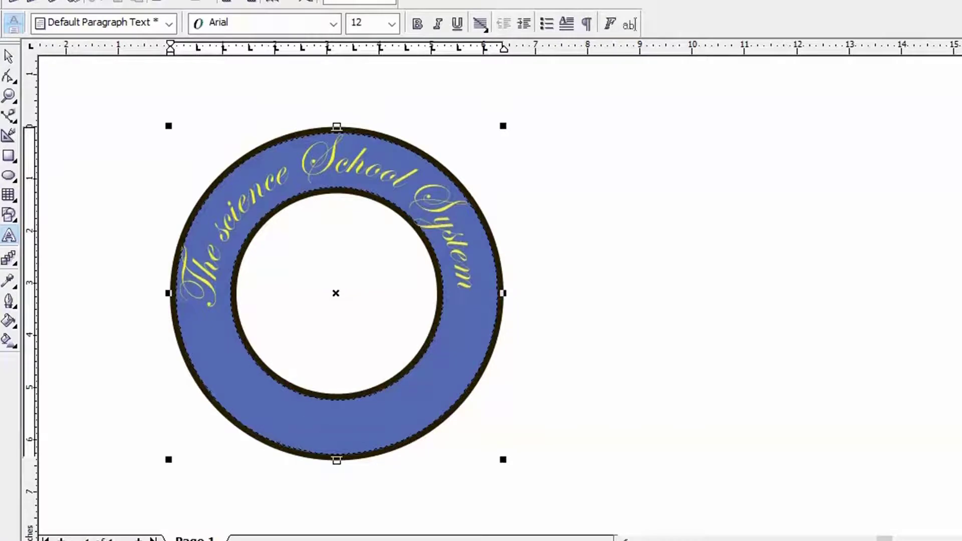
key(Escape)
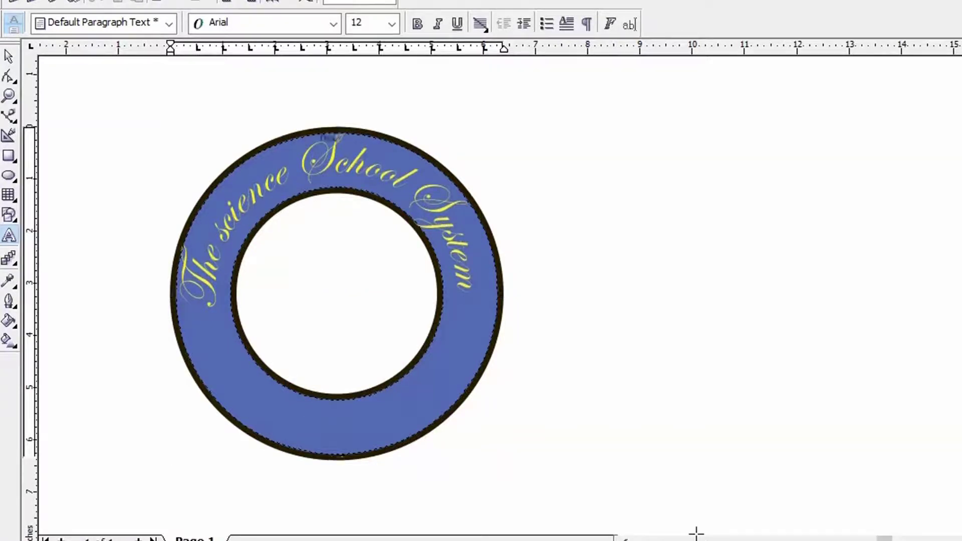
click(9, 58)
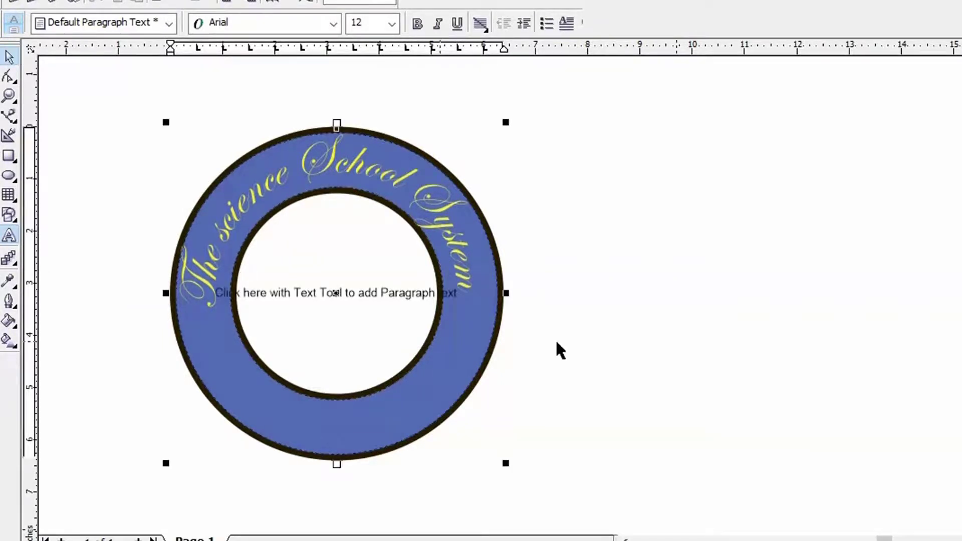
click(576, 314)
key(ctrl+z)
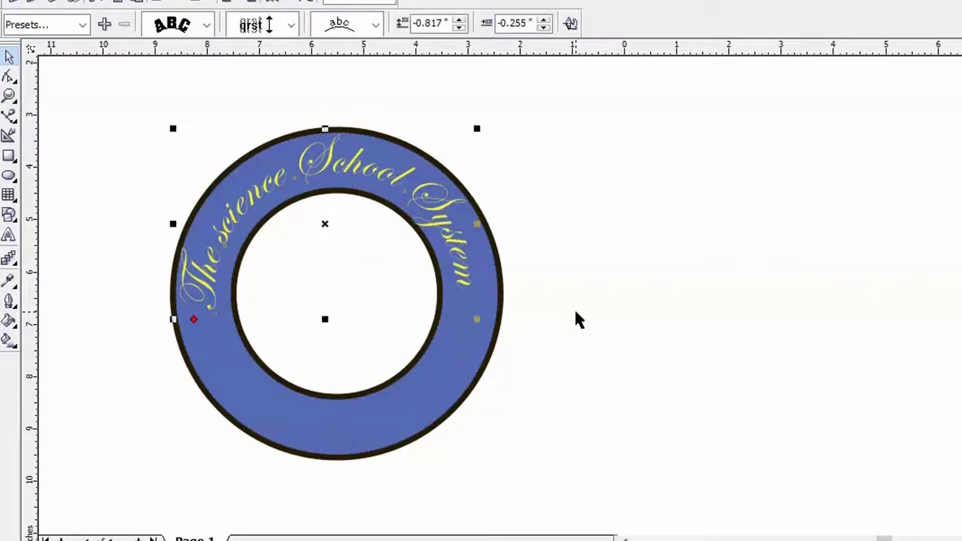
click(599, 334)
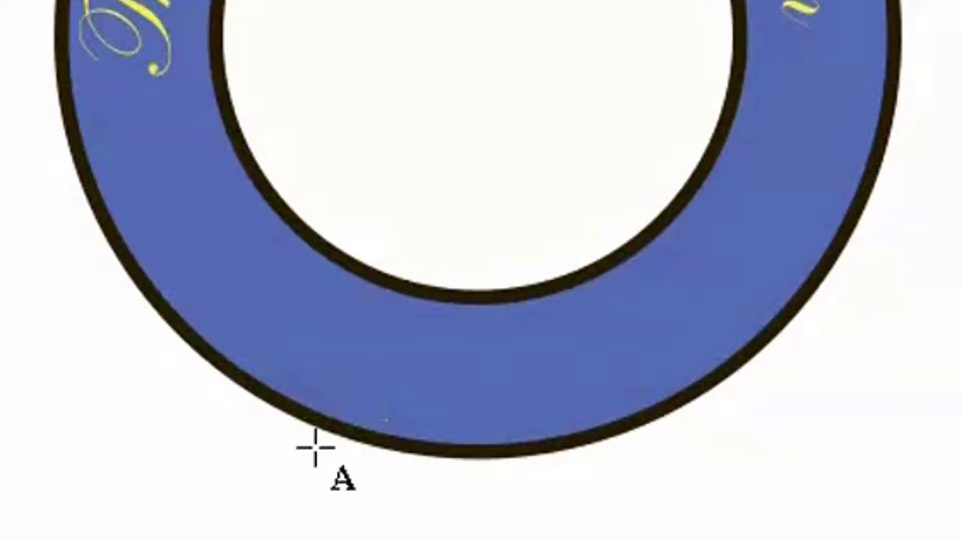
Add the text "Nankana Sahib" in 24 pt Arial directly along the lower outer edge of the blue ring.
click(278, 401)
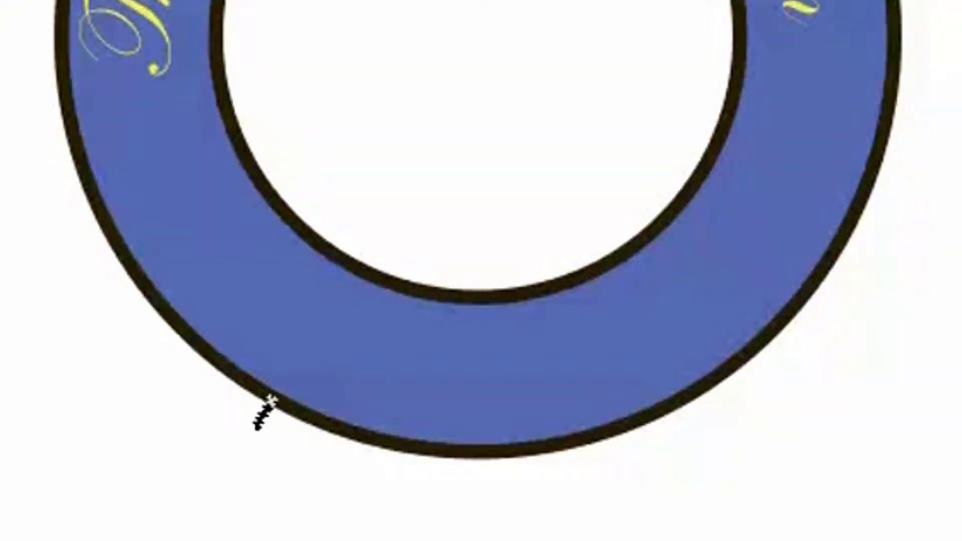
text(N)
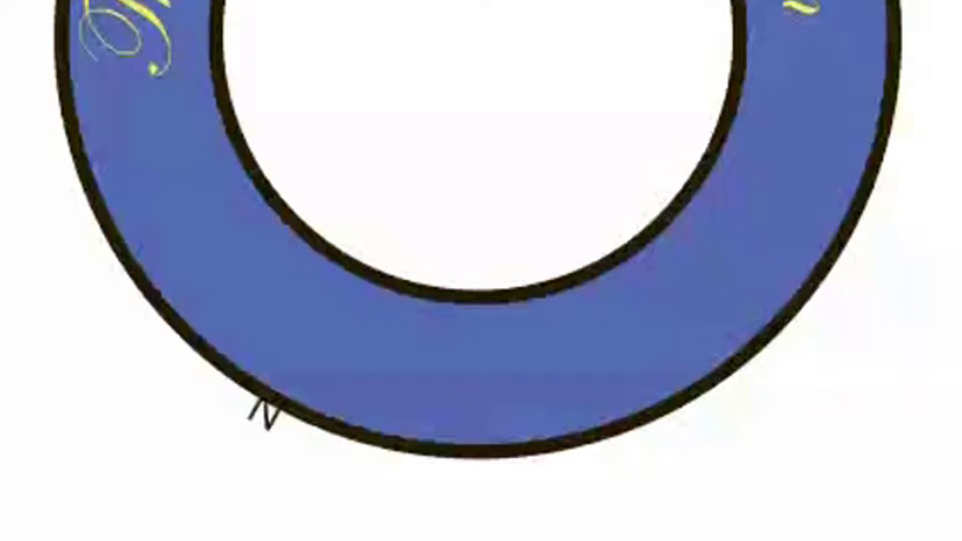
text(ap)
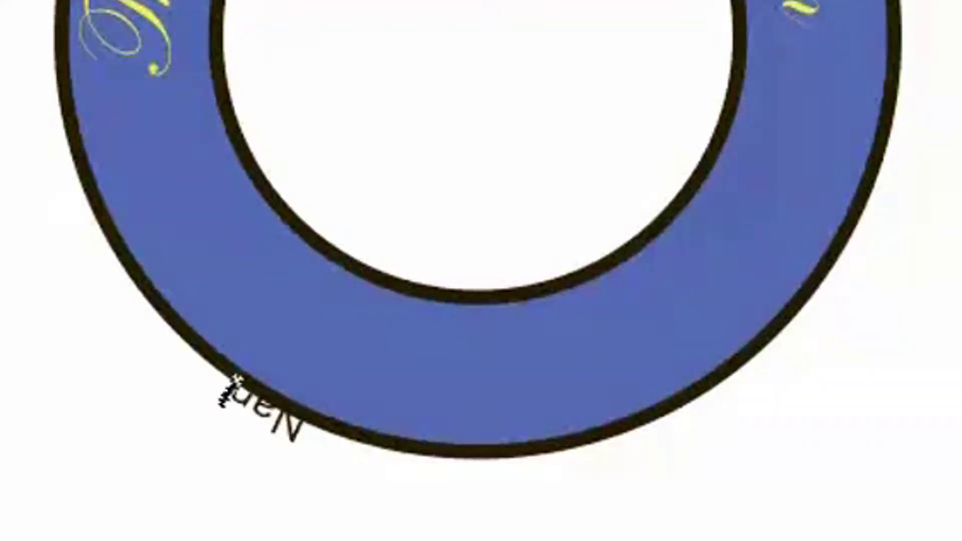
text(kana)
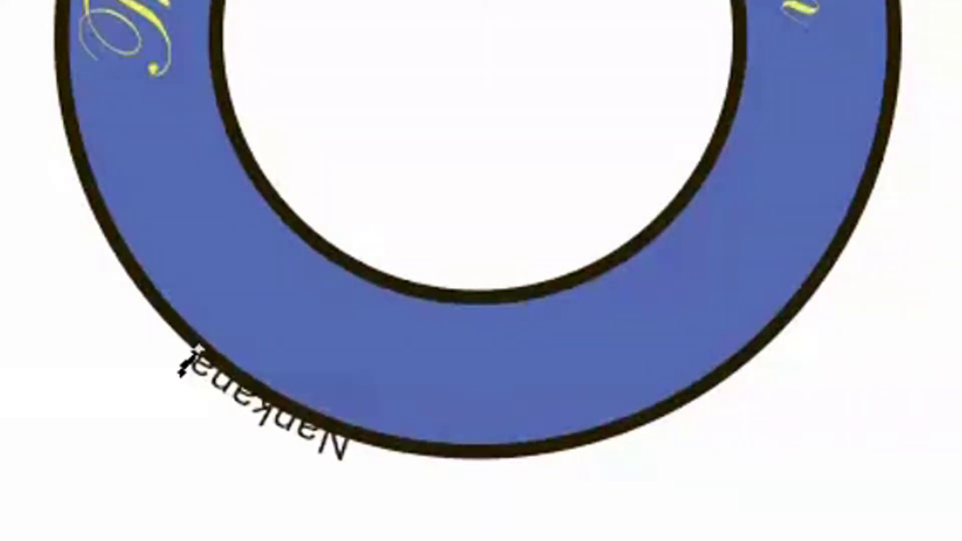
text( Sah)
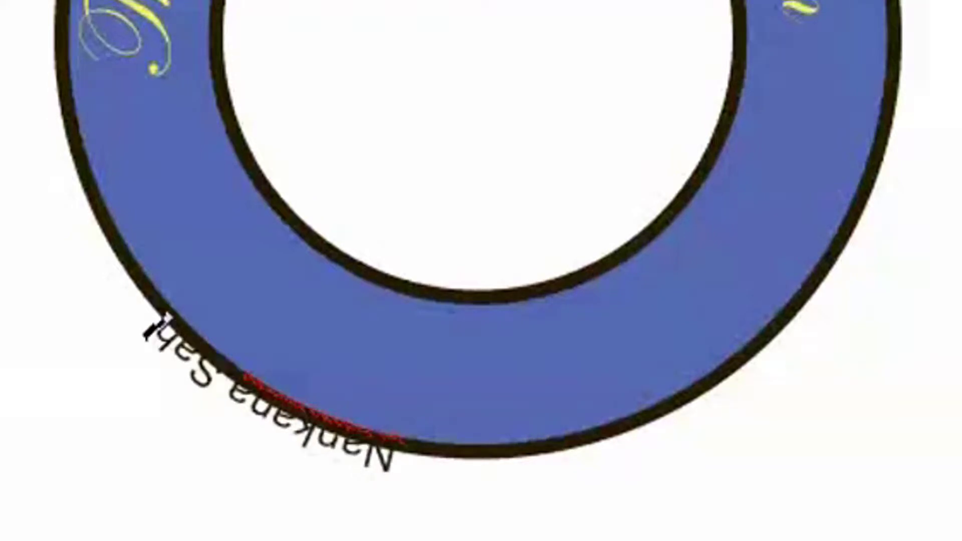
text(ib)
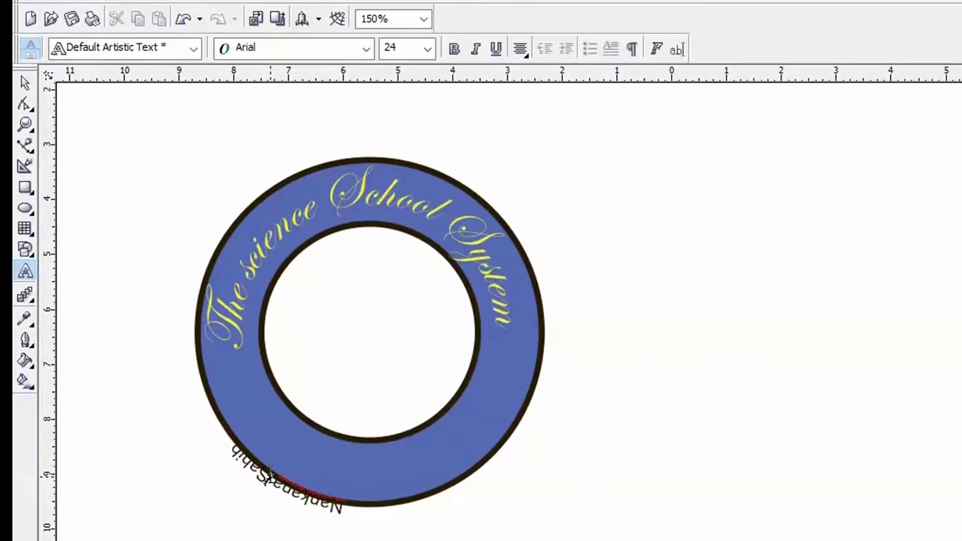
Enlarge the whole "Nankana Sahib" text on the lower edge of the ring to 36 pt.
key(ctrl+a)
click(427, 49)
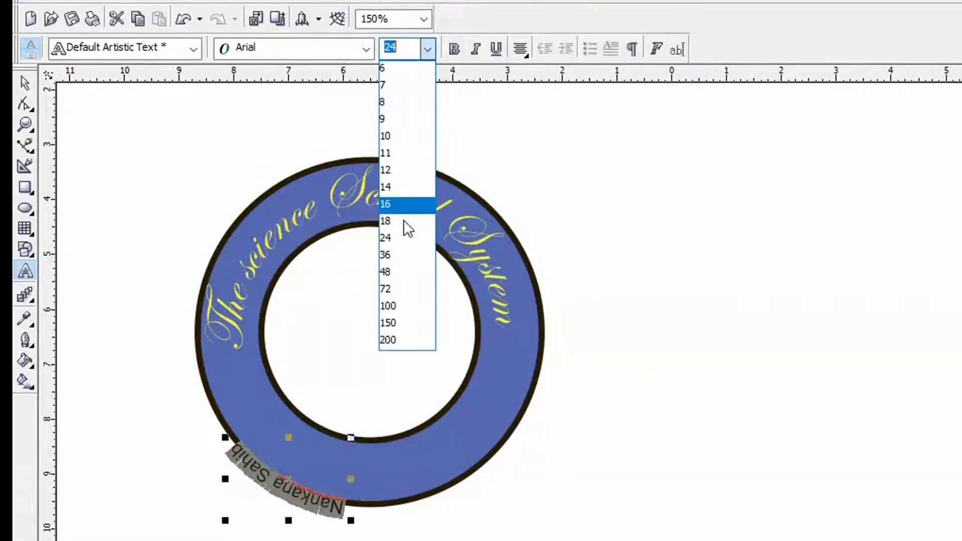
click(396, 271)
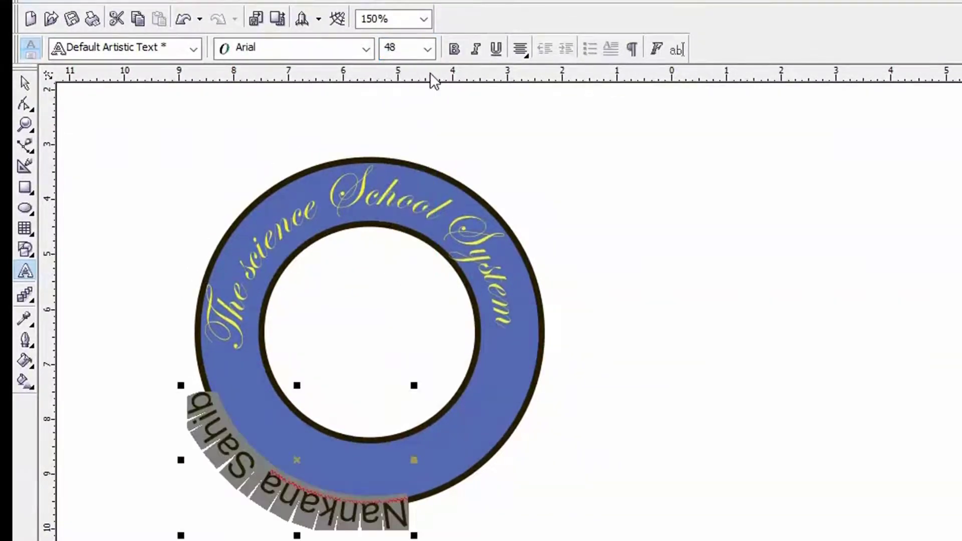
click(427, 48)
click(396, 258)
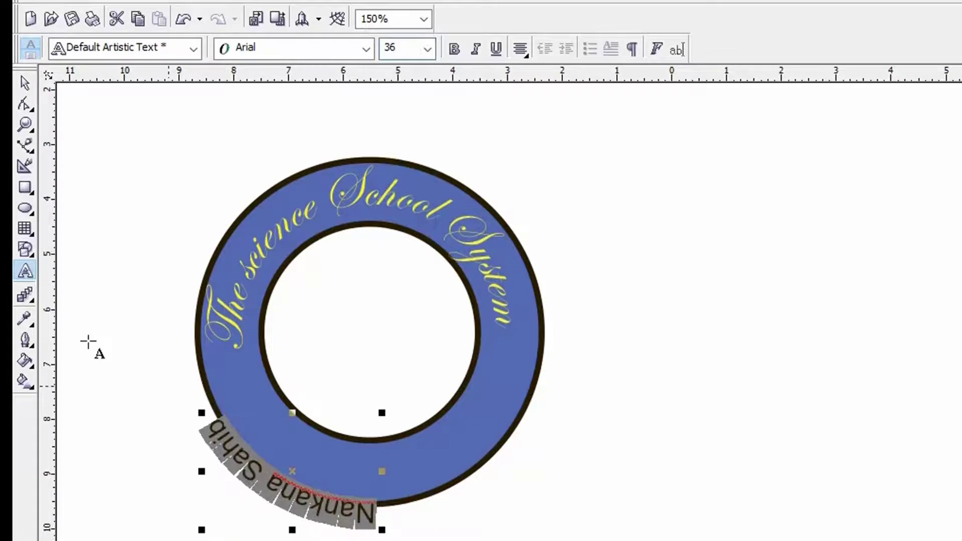
click(25, 83)
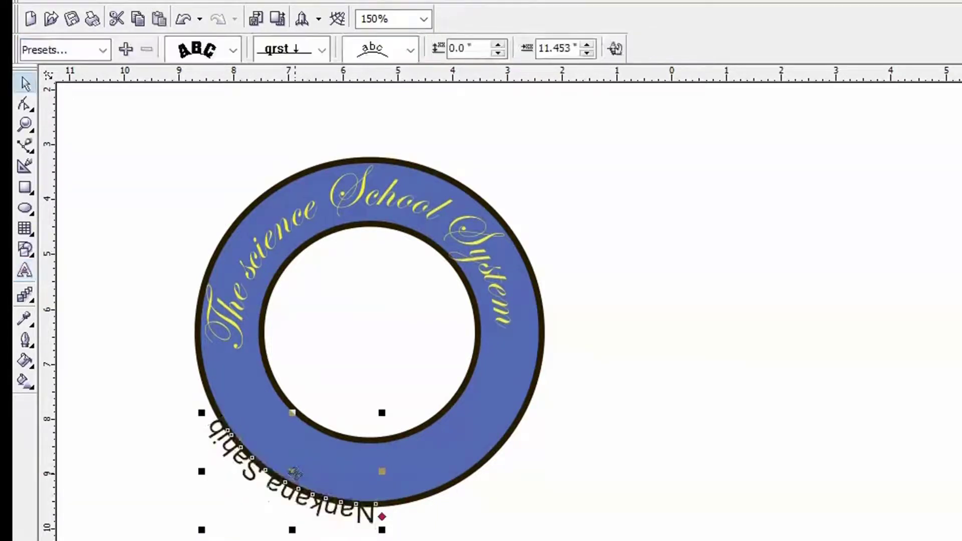
key(Escape)
Move "Nankana Sahib" into the ring's lower blue band, about -0.795 inches from the path with an offset of about -8.0 inches.
drag(292, 472, 553, 462)
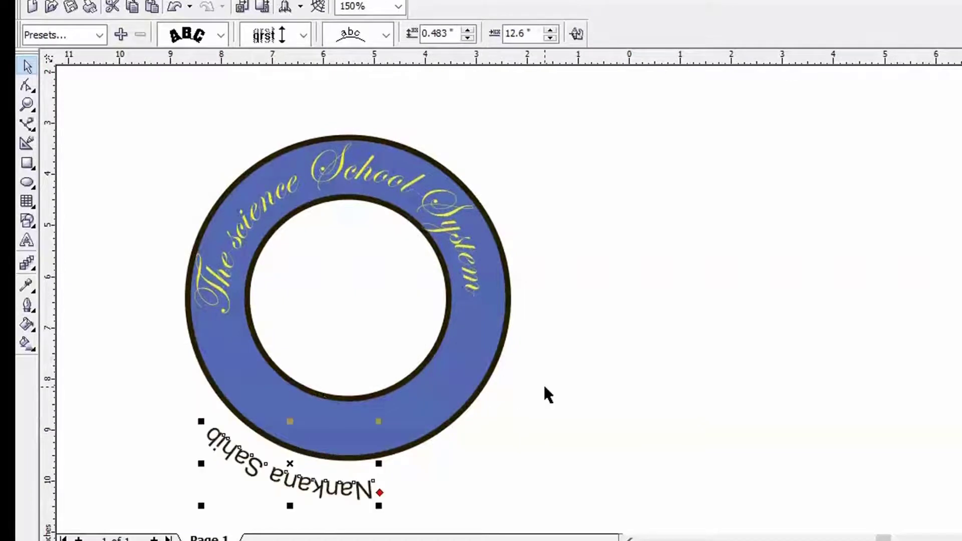
drag(290, 473, 381, 401)
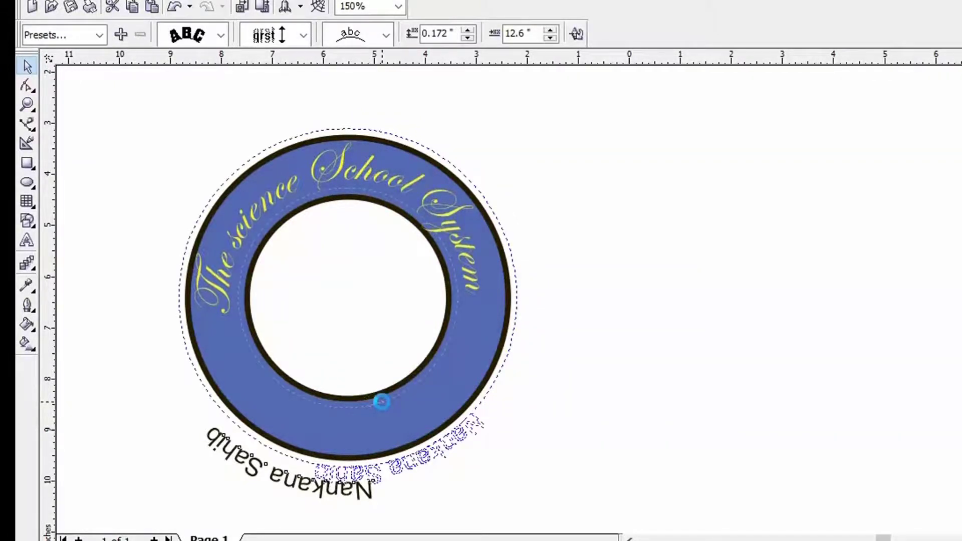
drag(381, 402, 382, 402)
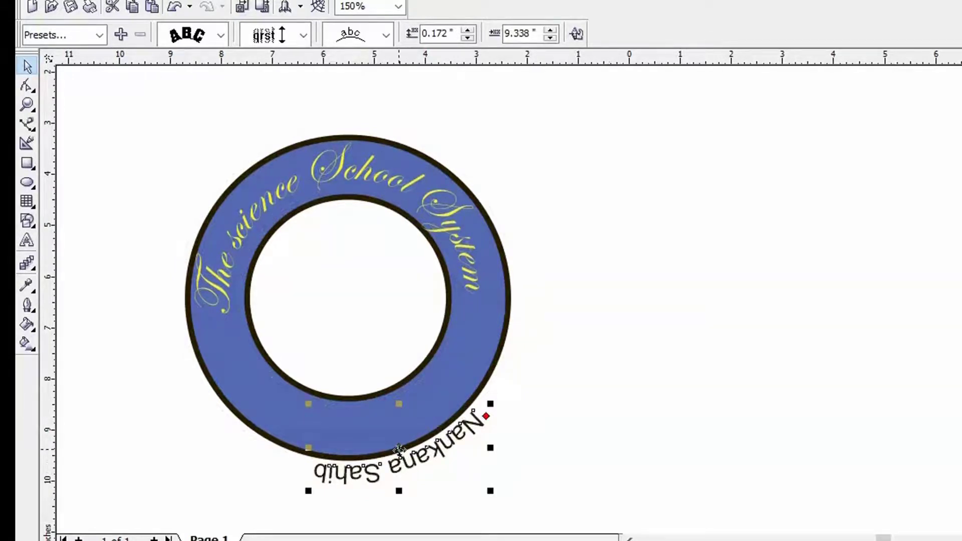
drag(398, 448, 371, 386)
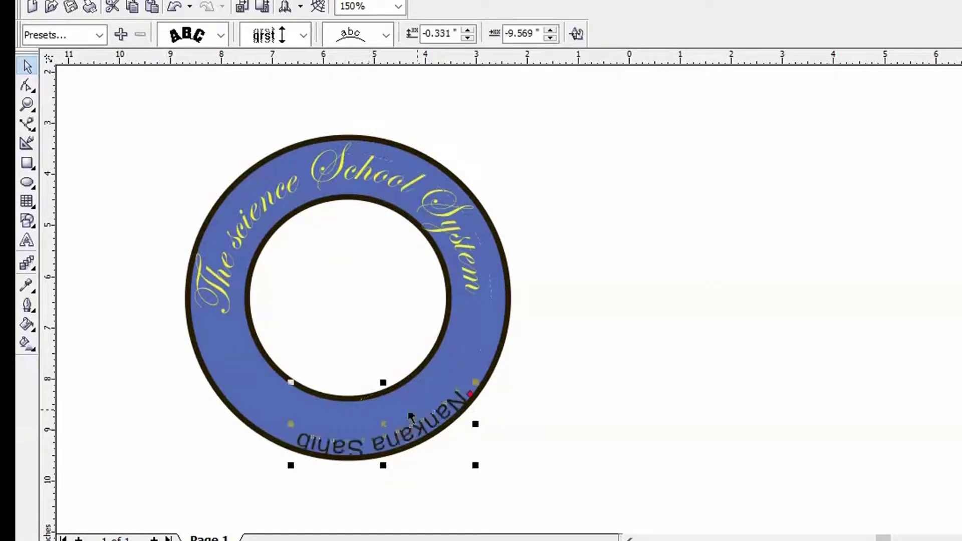
drag(411, 416, 375, 394)
drag(375, 394, 362, 356)
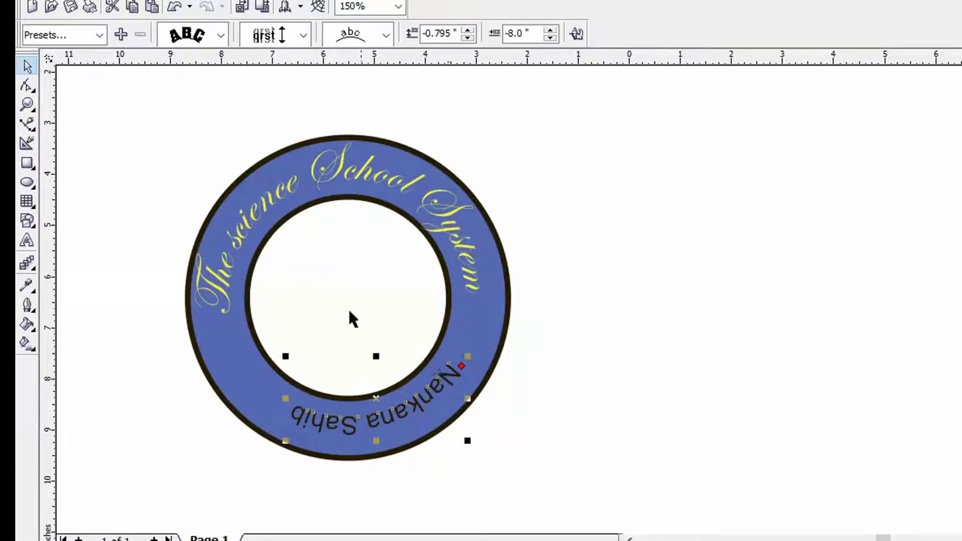
Apply the text7 path preset to "Nankana Sahib" and slide it around so it reads upright along the bottom of the blue band.
click(100, 35)
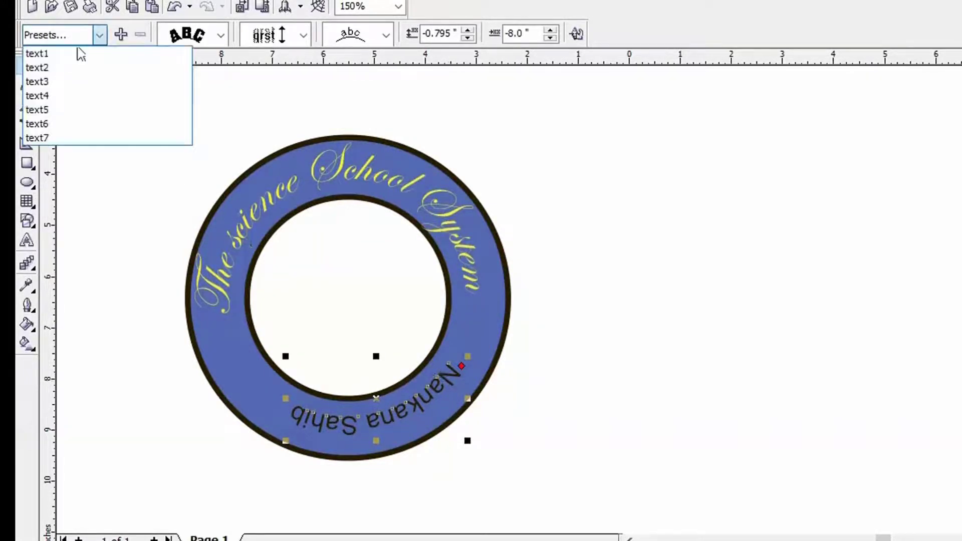
click(64, 138)
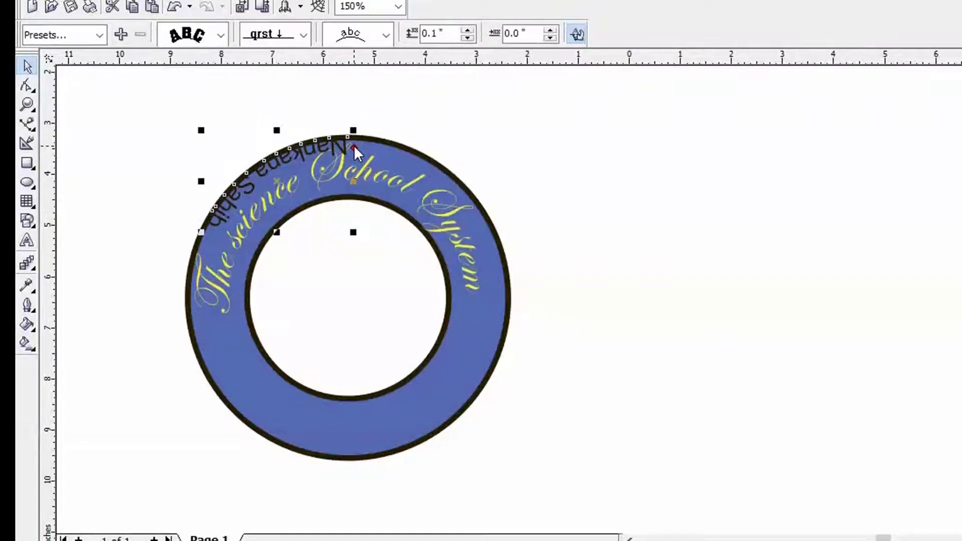
click(354, 148)
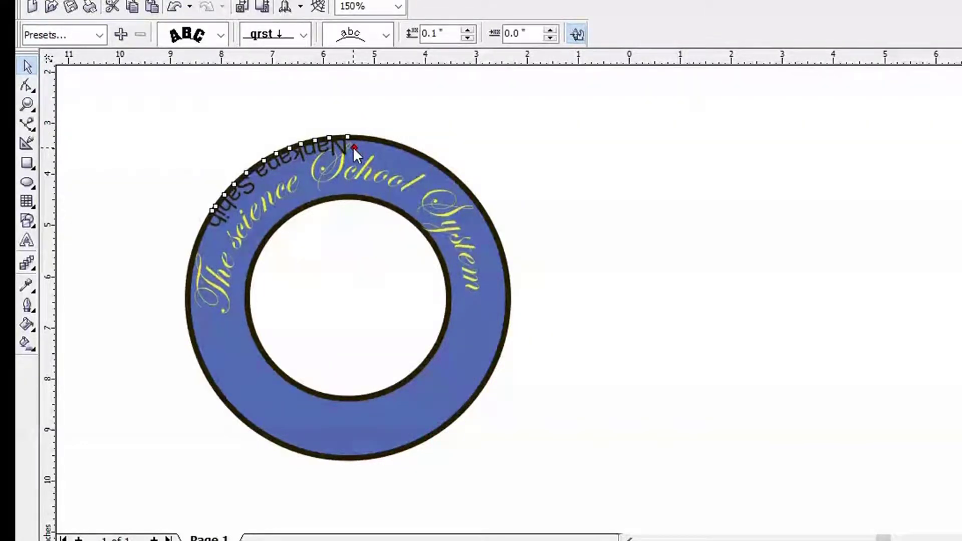
drag(354, 146, 443, 182)
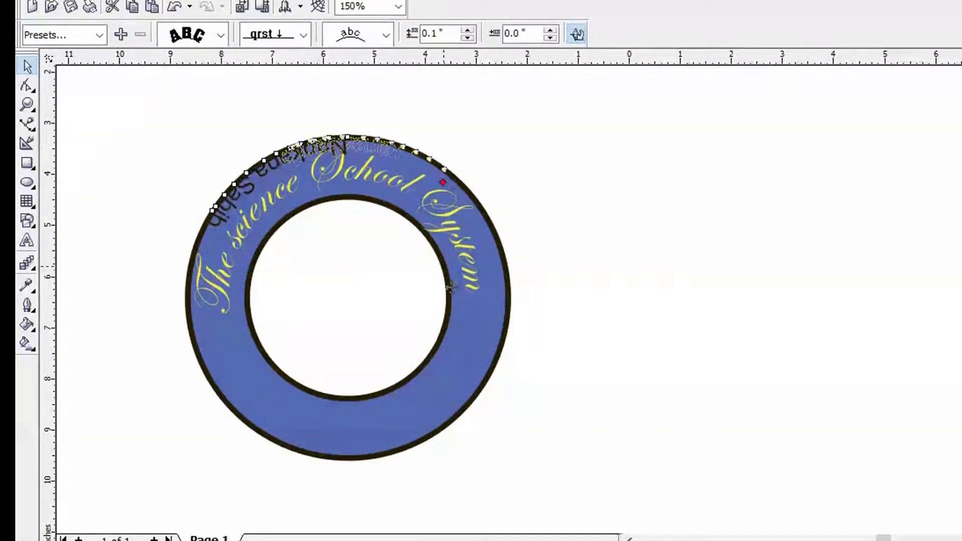
drag(450, 287, 314, 417)
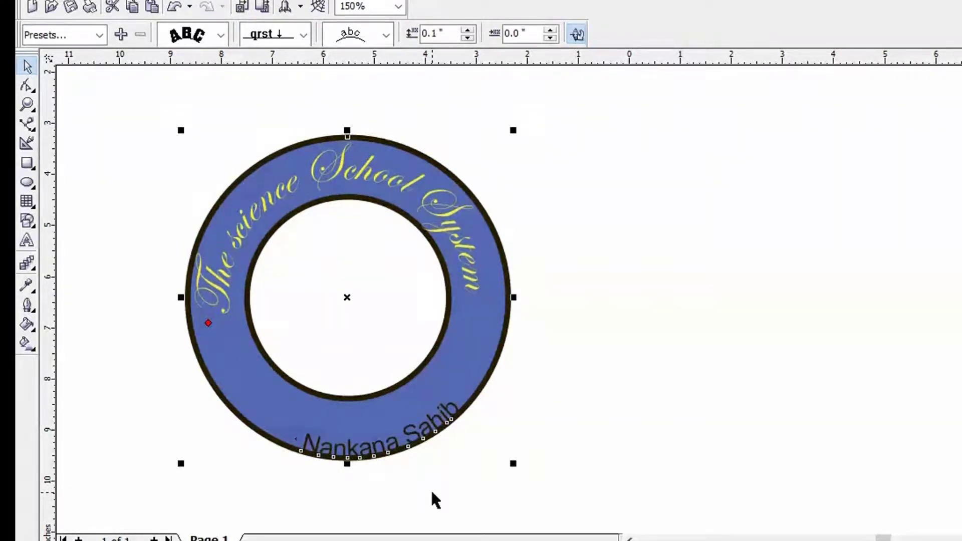
Set the distance of "Nankana Sahib" from the path to 0.35 inches.
click(468, 38)
click(468, 38)
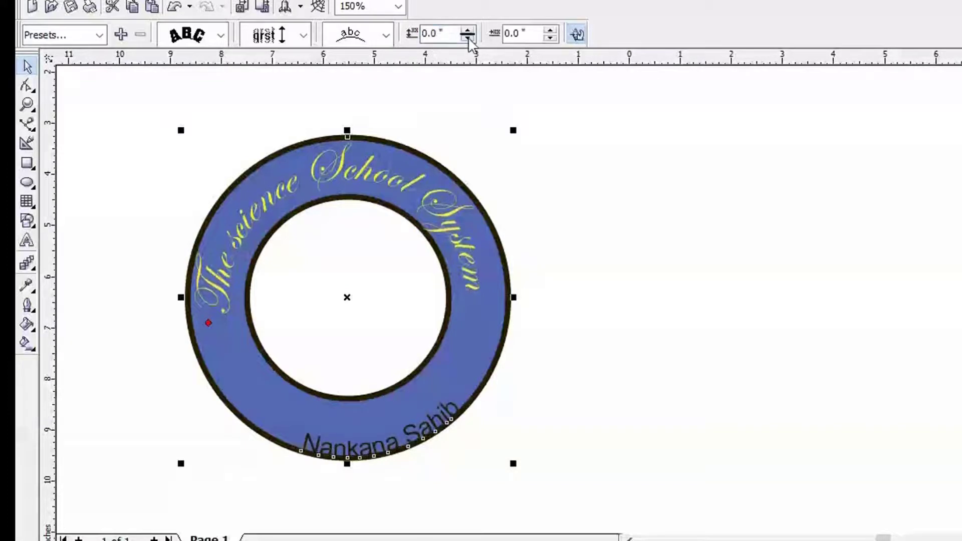
click(468, 38)
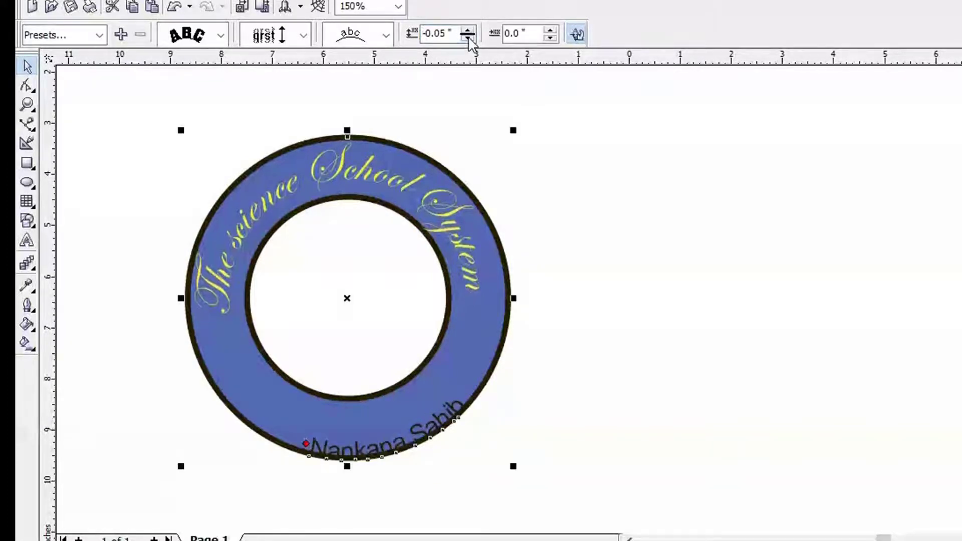
click(468, 33)
click(468, 33)
click(469, 33)
click(468, 32)
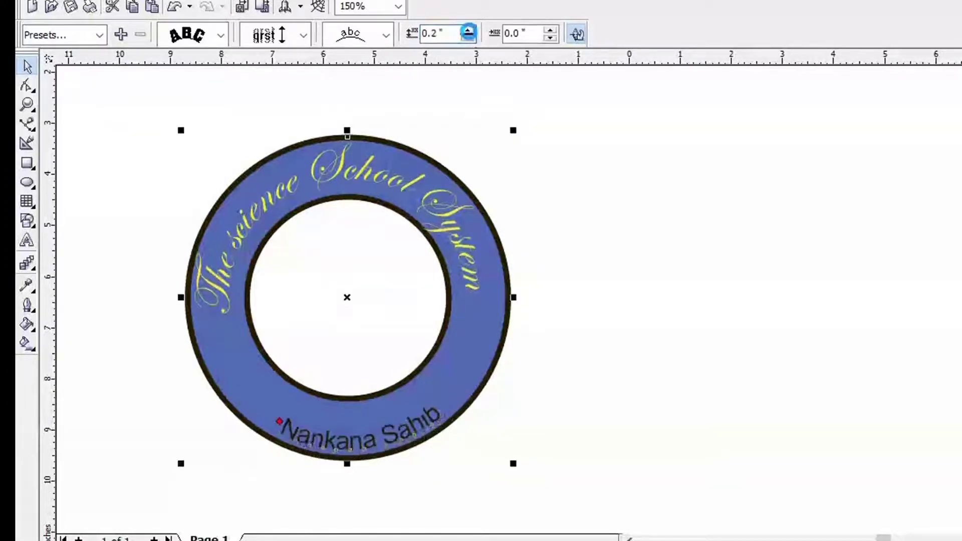
click(468, 31)
click(469, 31)
click(469, 32)
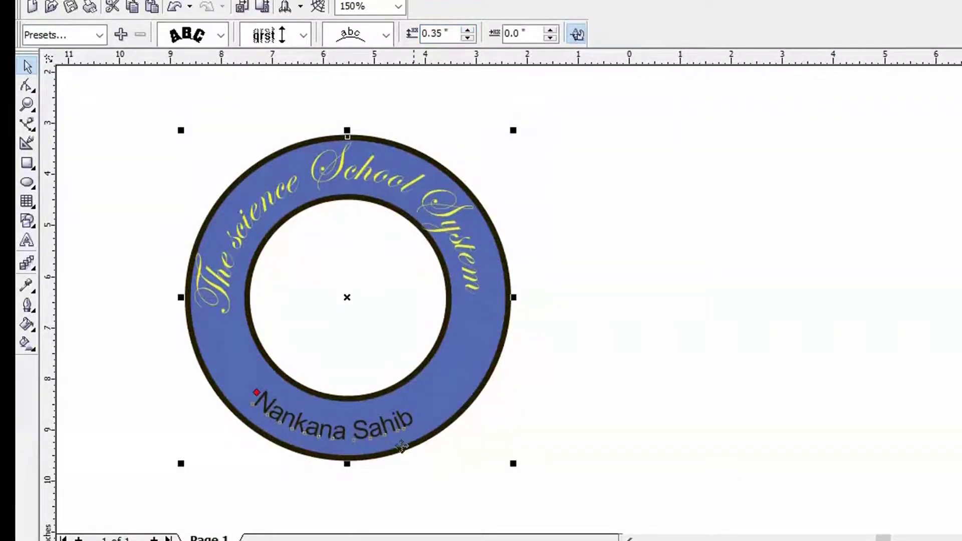
Set the horizontal offset of "Nankana Sahib" to 0.25 inches.
click(550, 31)
click(550, 32)
click(551, 31)
click(552, 37)
click(551, 37)
click(553, 38)
click(553, 30)
click(554, 29)
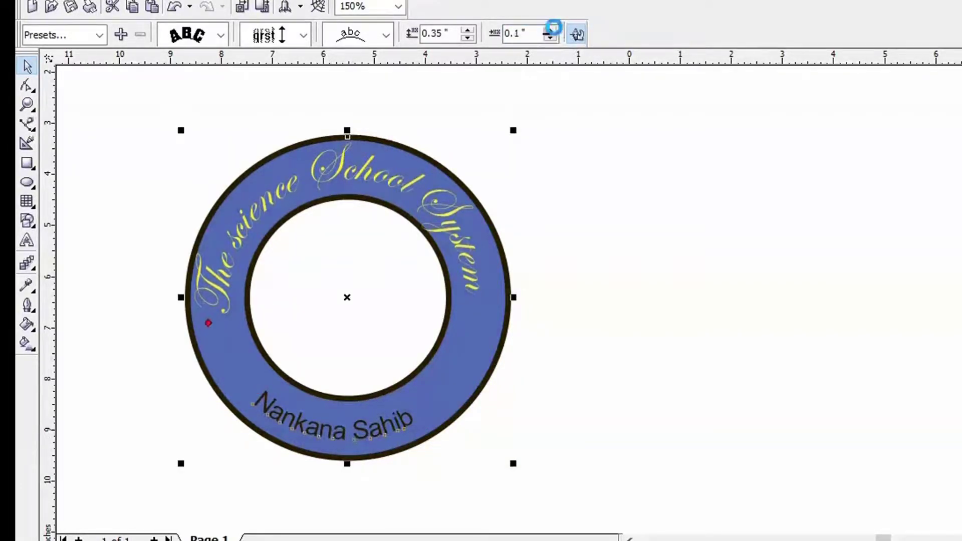
click(554, 29)
click(554, 29)
click(554, 30)
click(307, 418)
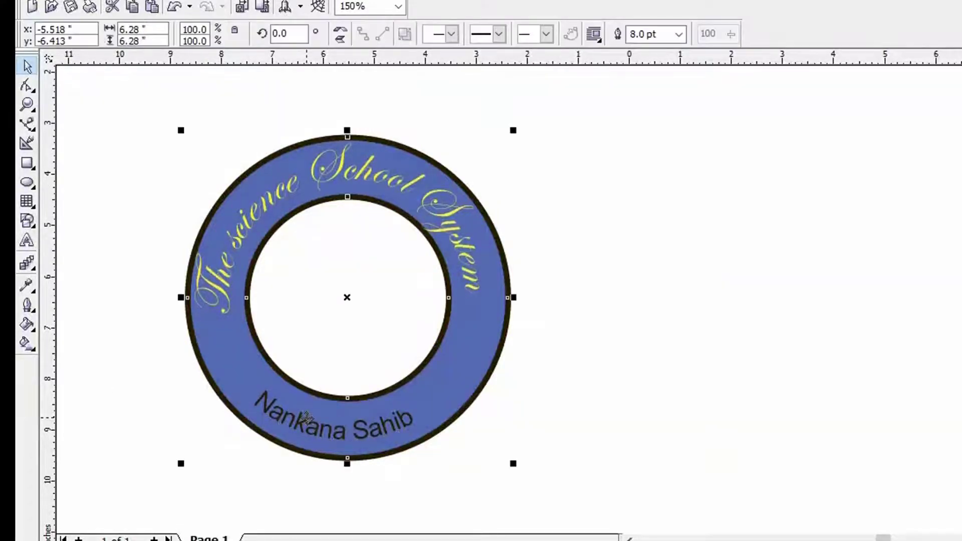
key(Escape)
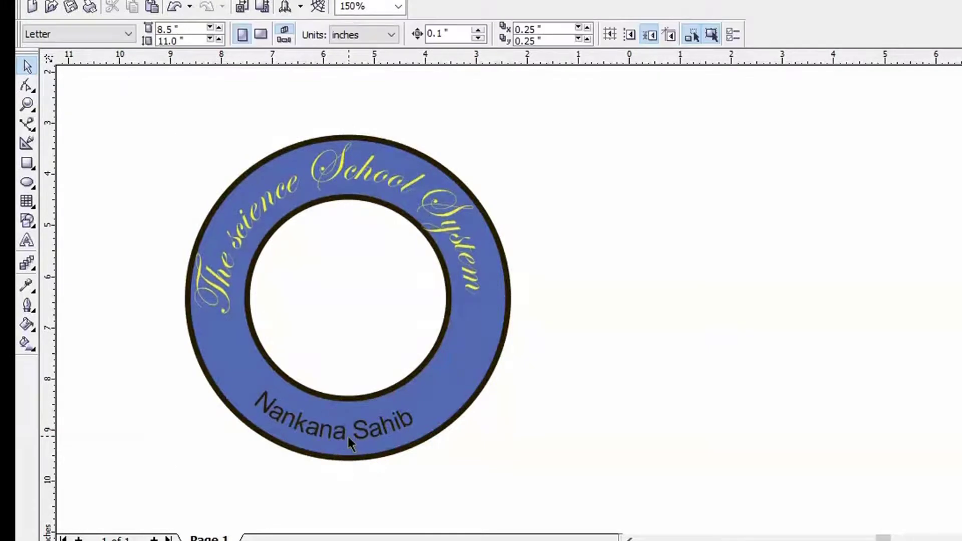
key(ctrl+a)
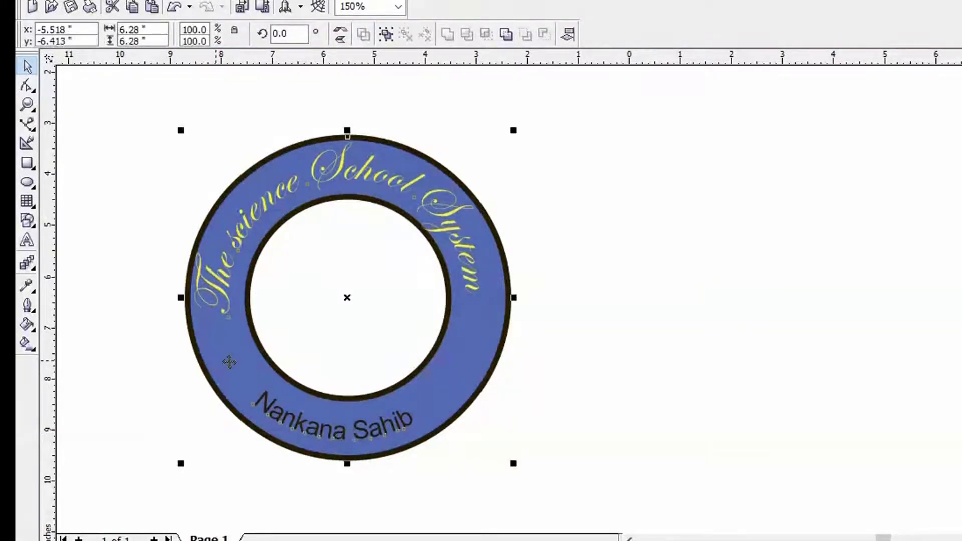
double_click(303, 429)
key(F8)
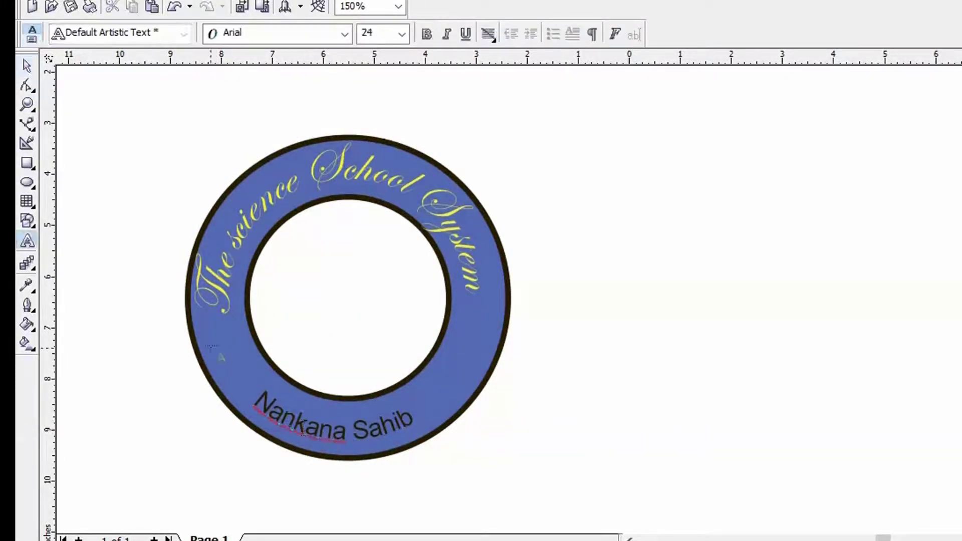
key(space)
click(335, 437)
click(332, 432)
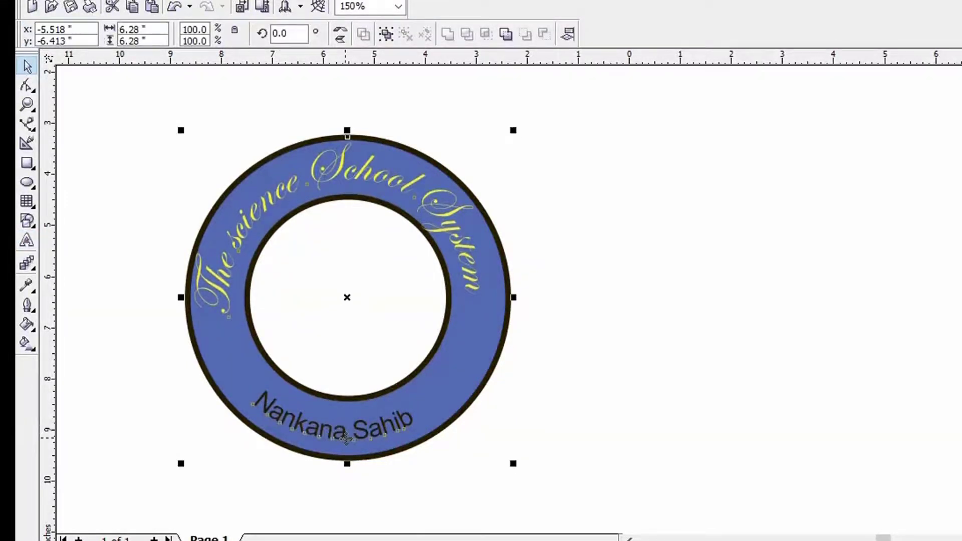
click(390, 429)
click(390, 429)
Select only the "Nankana Sahib" text and slide it counterclockwise along the lower blue band.
key(Tab)
key(Tab)
key(Tab)
key(Tab)
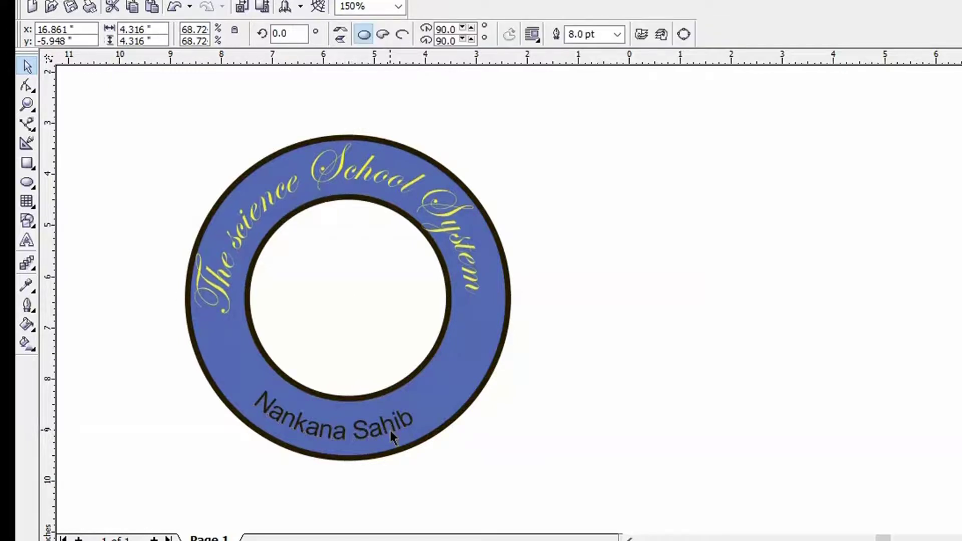
key(Tab)
key(Tab)
key(Tab)
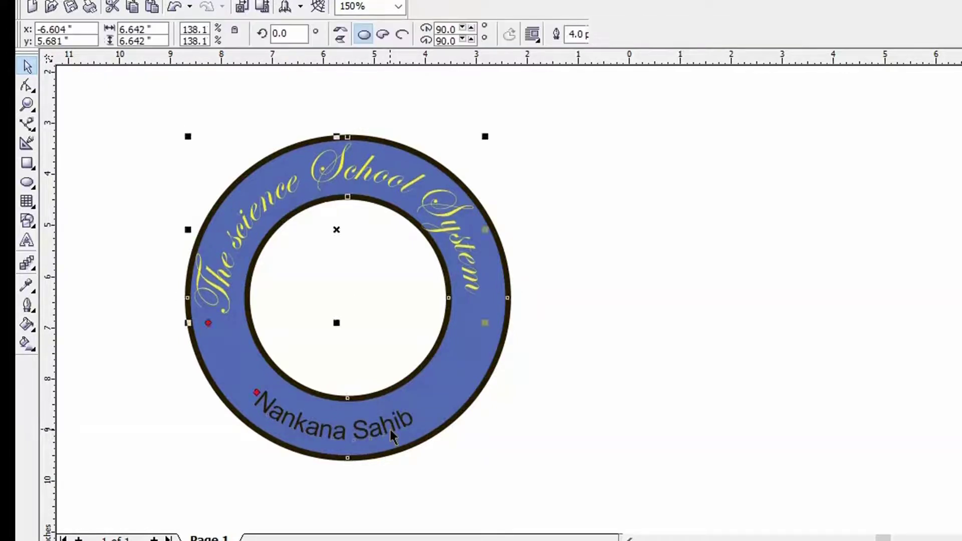
key(Tab)
key(Tab)
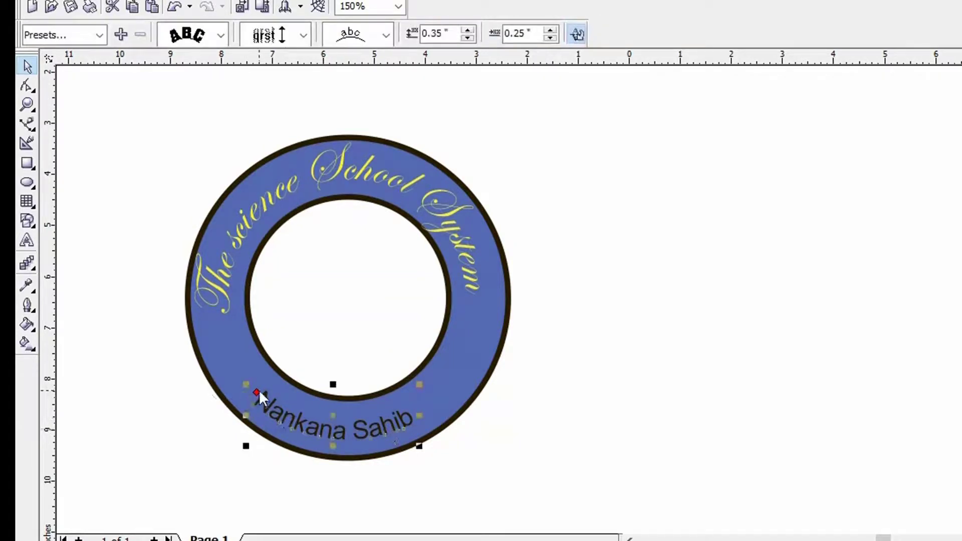
drag(257, 392, 302, 418)
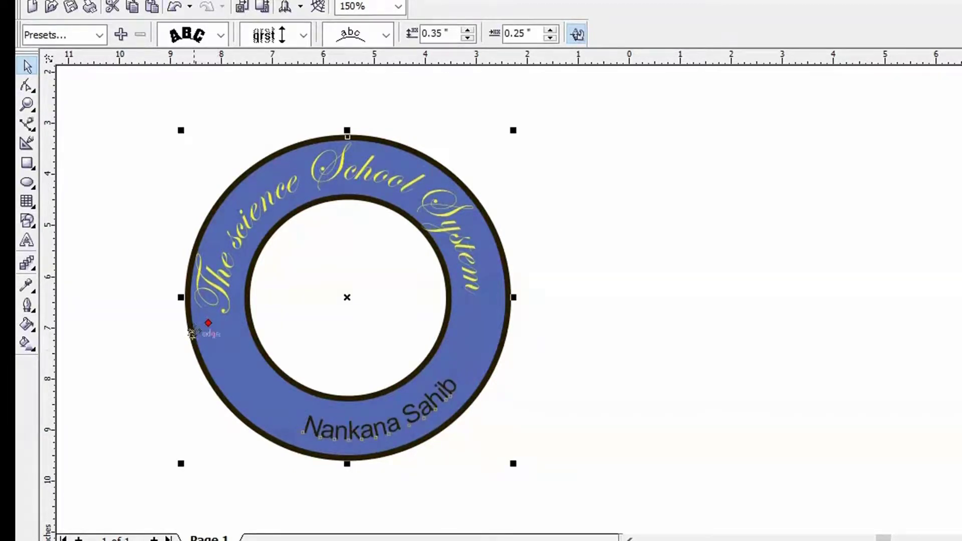
Try shifting "The science School System" along the upper band to a horizontal offset of -0.255 inches.
drag(208, 323, 298, 396)
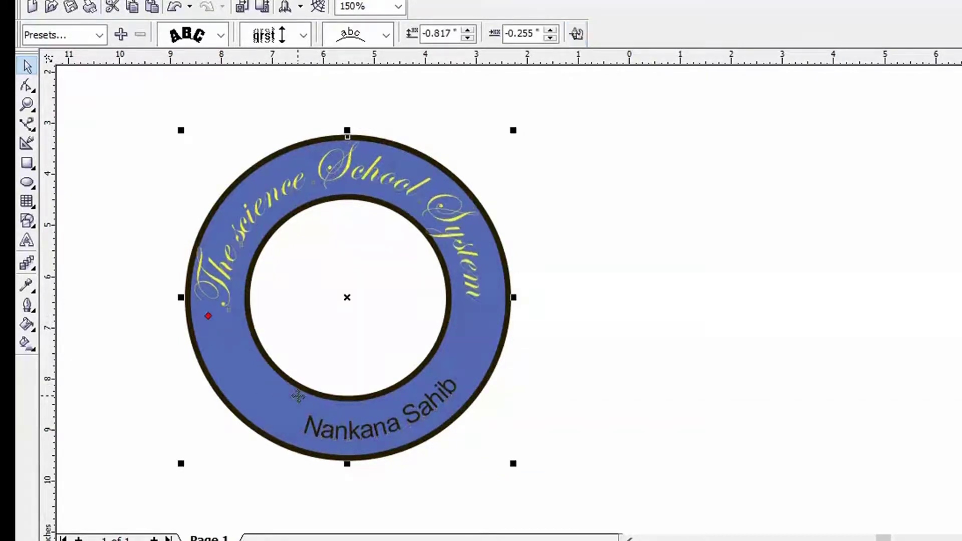
click(298, 396)
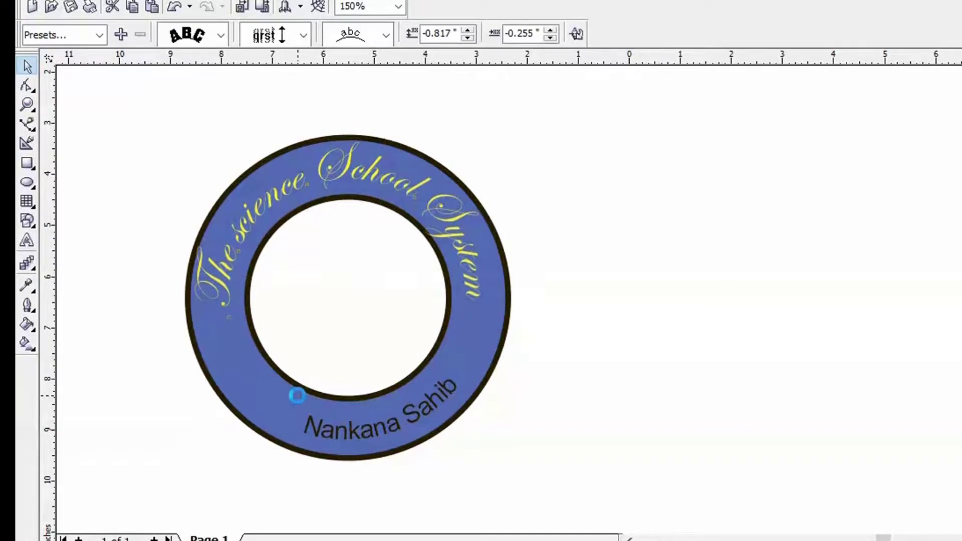
click(298, 396)
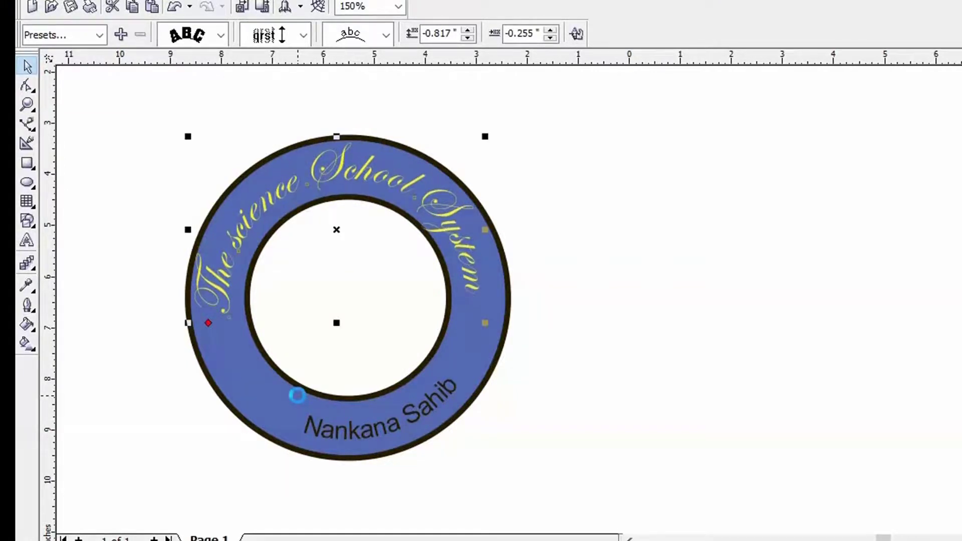
Reselect the "Nankana Sahib" text and nudge it slightly clockwise along the path toward the bottom center of the ring.
click(390, 428)
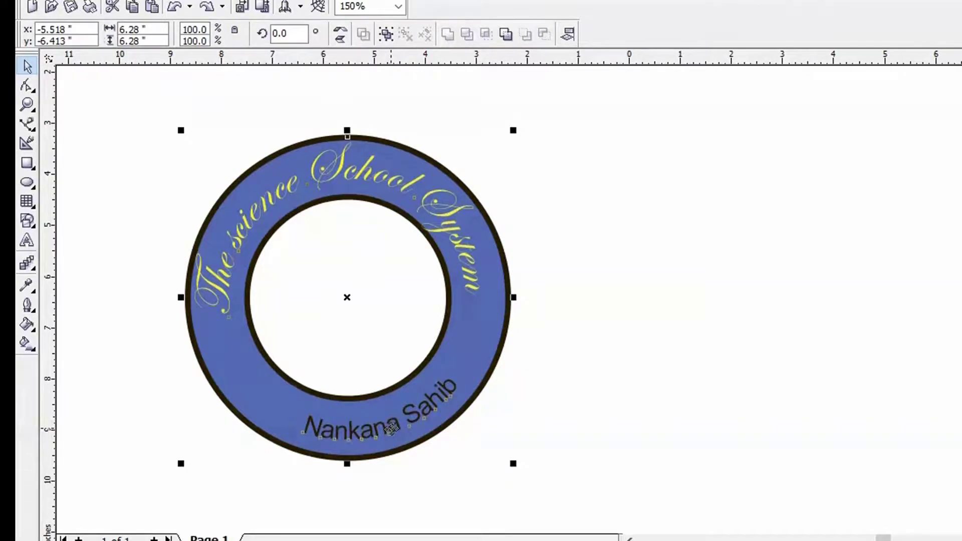
click(391, 429)
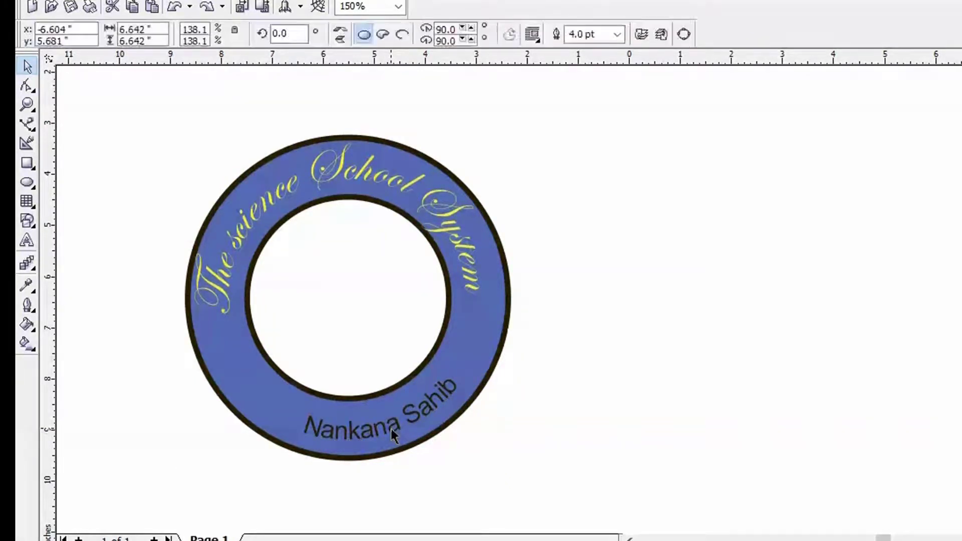
click(391, 429)
click(391, 429)
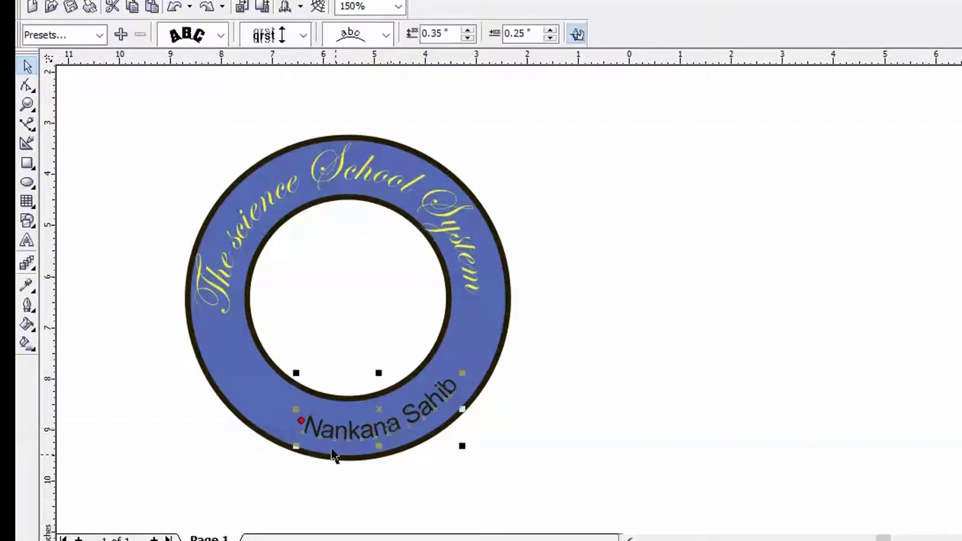
drag(300, 419, 291, 416)
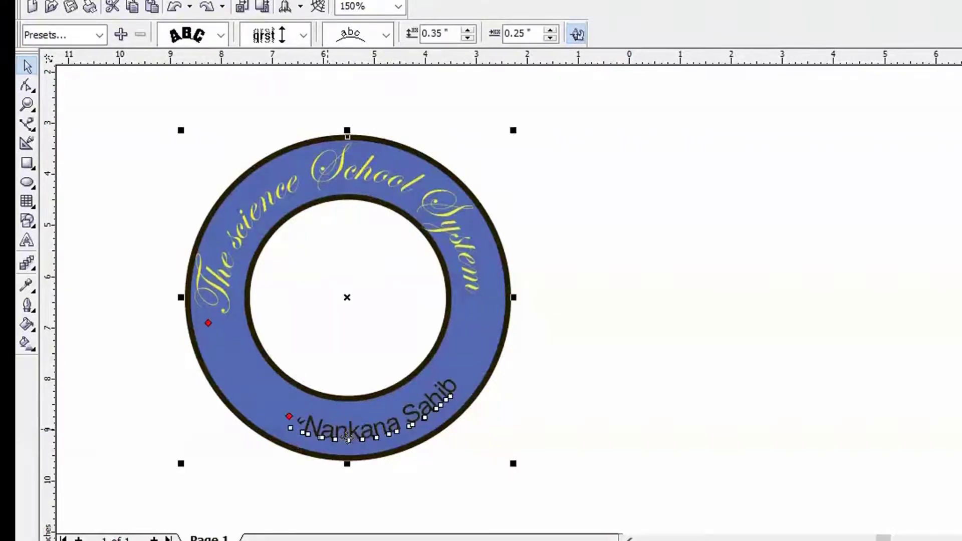
Select only the "Nankana Sahib" text and set its horizontal offset to 0.45 inches.
click(551, 30)
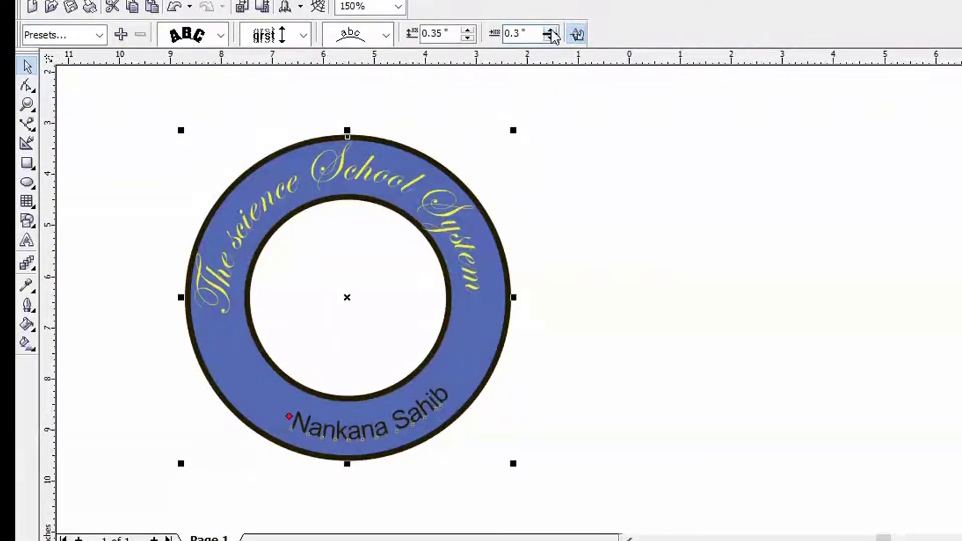
key(Tab)
key(Tab)
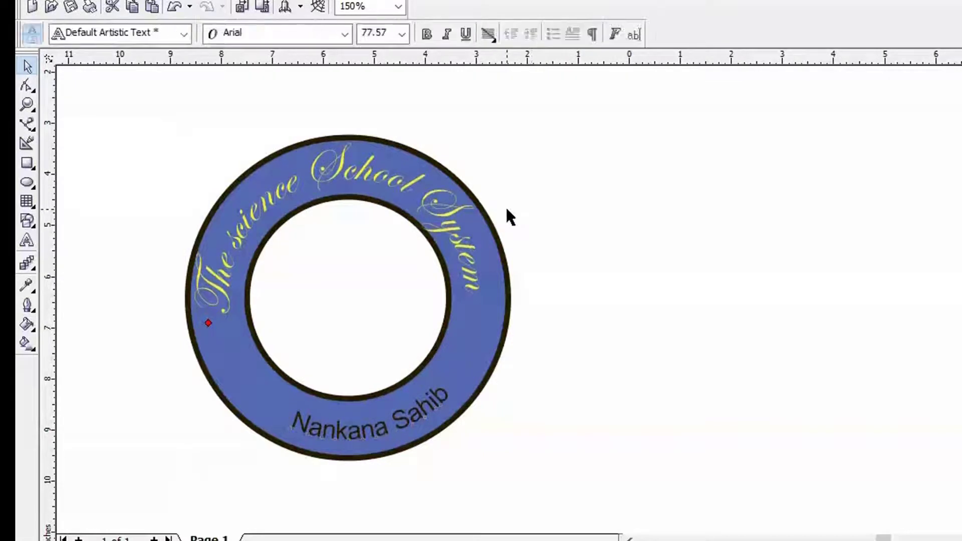
key(Tab)
click(551, 29)
click(551, 29)
click(551, 30)
click(551, 30)
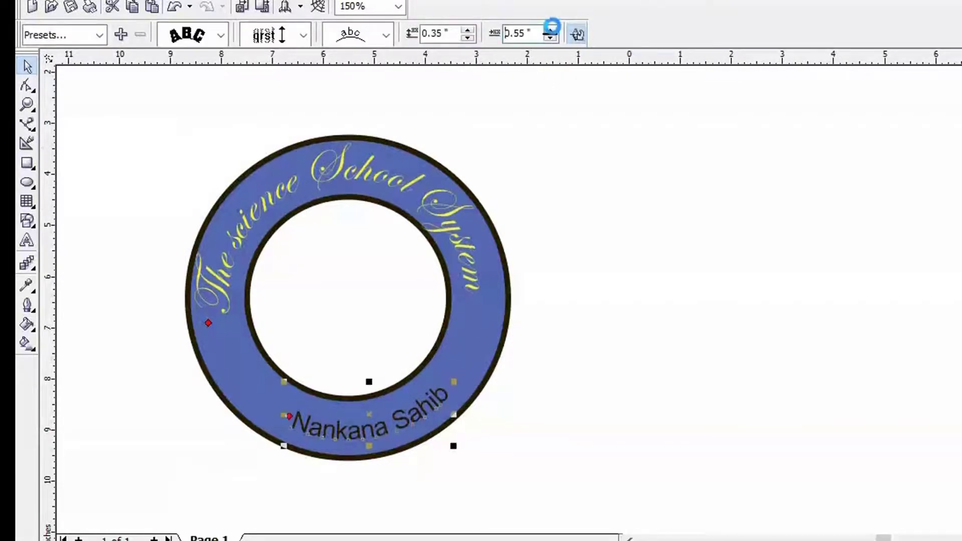
click(551, 37)
click(551, 37)
click(551, 37)
Adjust the position of "Nankana Sahib" along the lower blue band with small shifts around the ring's bottom center.
click(287, 415)
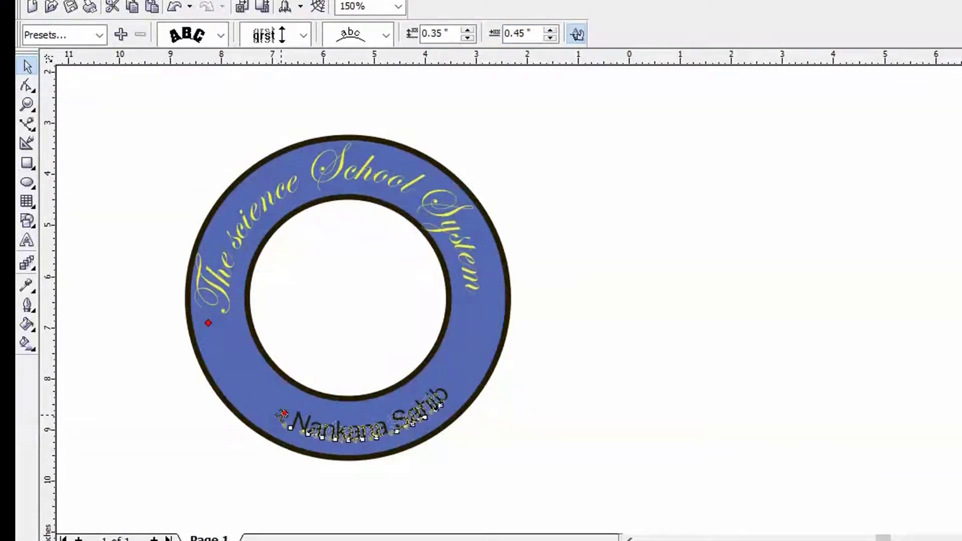
click(296, 417)
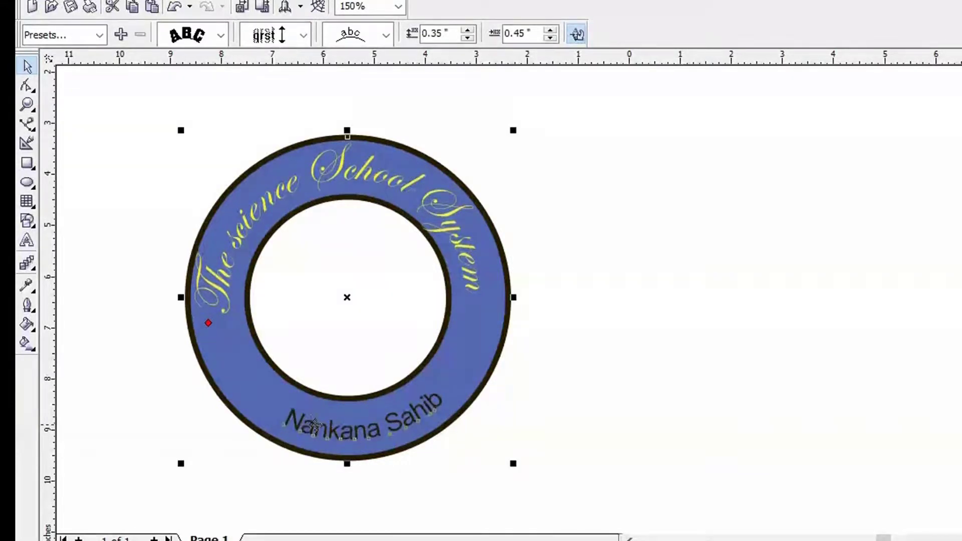
ctrl+click(364, 434)
click(289, 416)
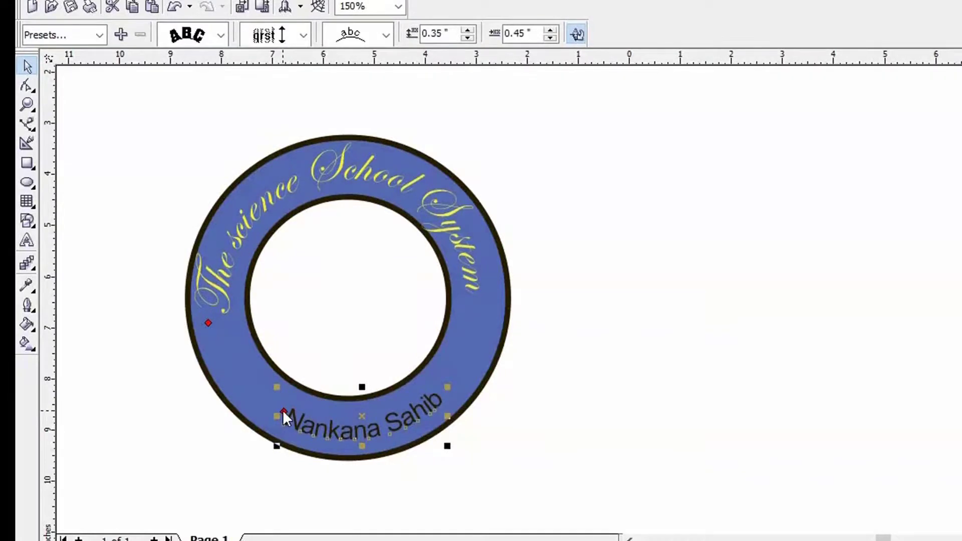
drag(284, 412, 292, 422)
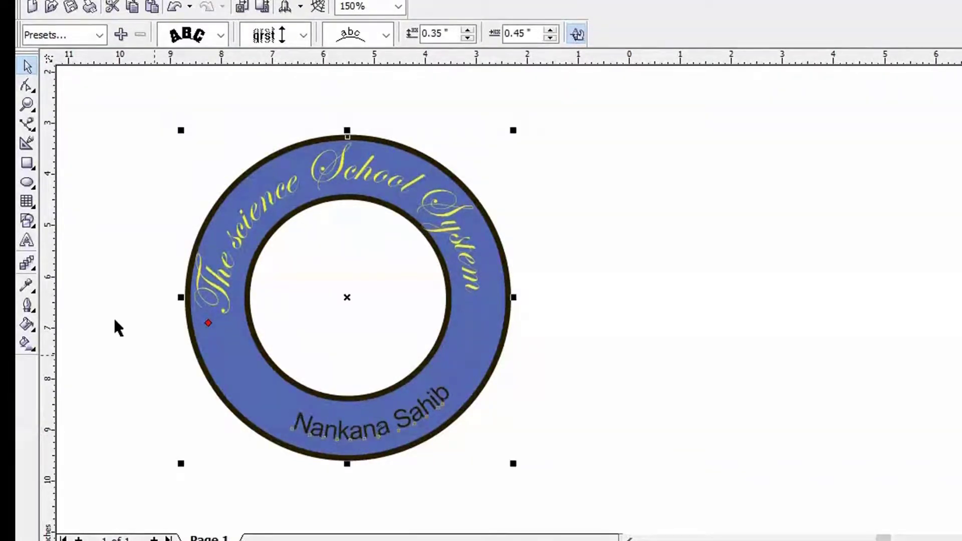
Set the font size of the whole "Nankana Sahib" text to 40.
key(F8)
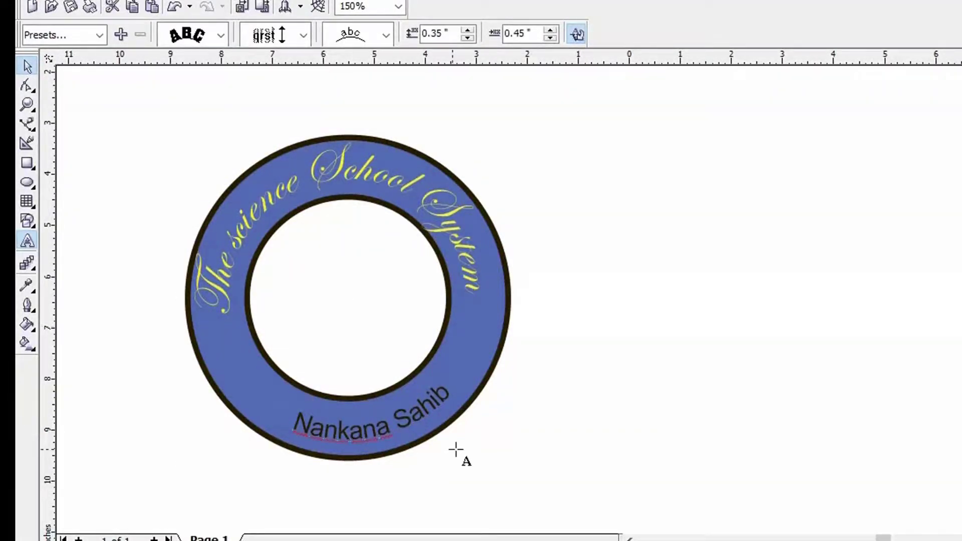
click(360, 421)
key(ctrl+a)
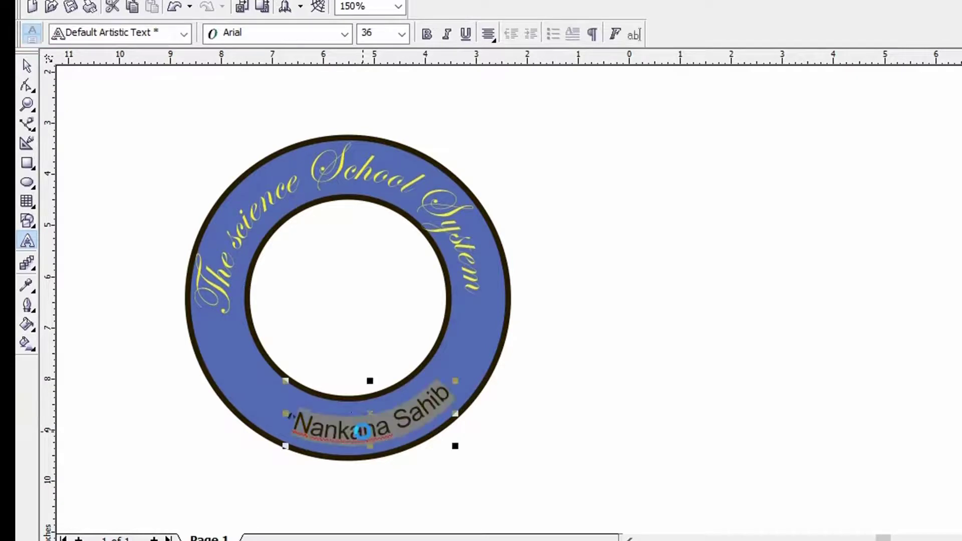
click(401, 35)
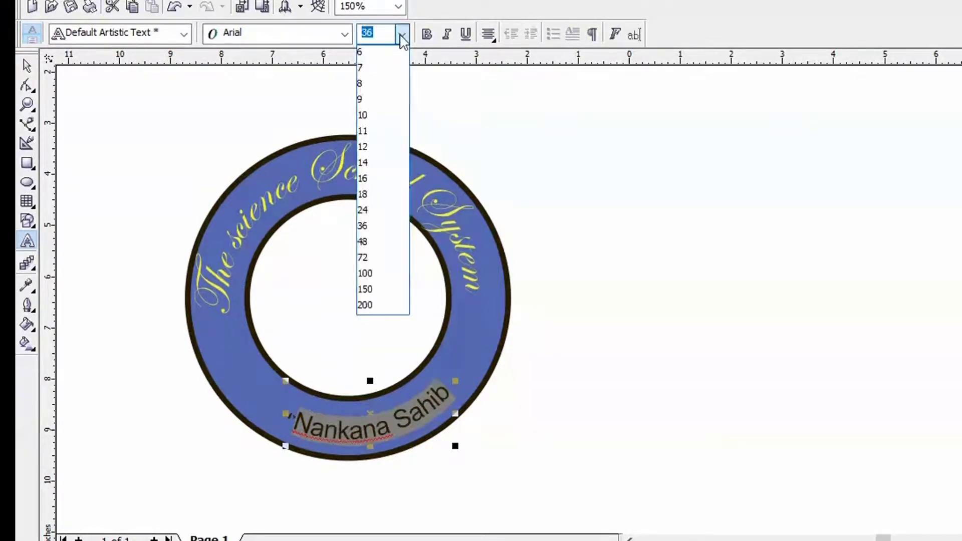
click(401, 35)
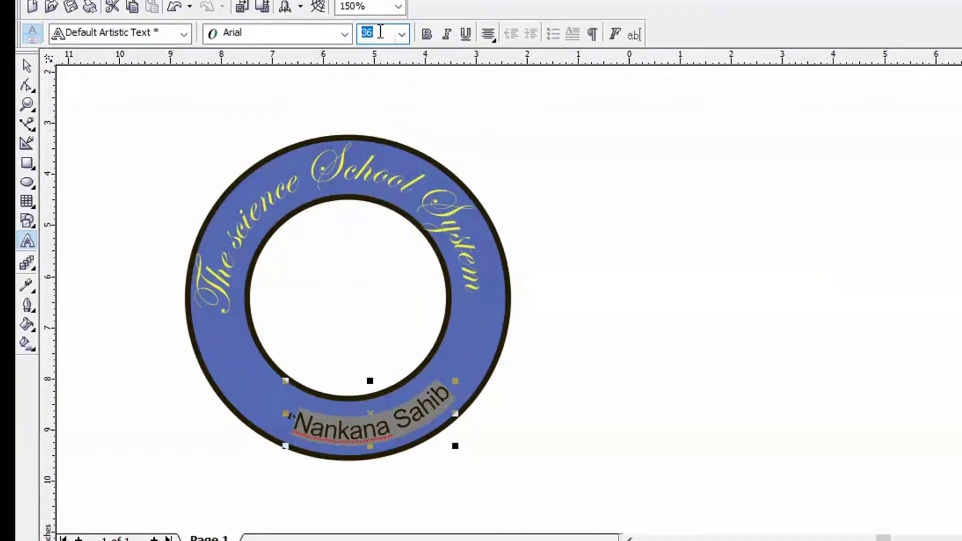
text(40)
key(Return)
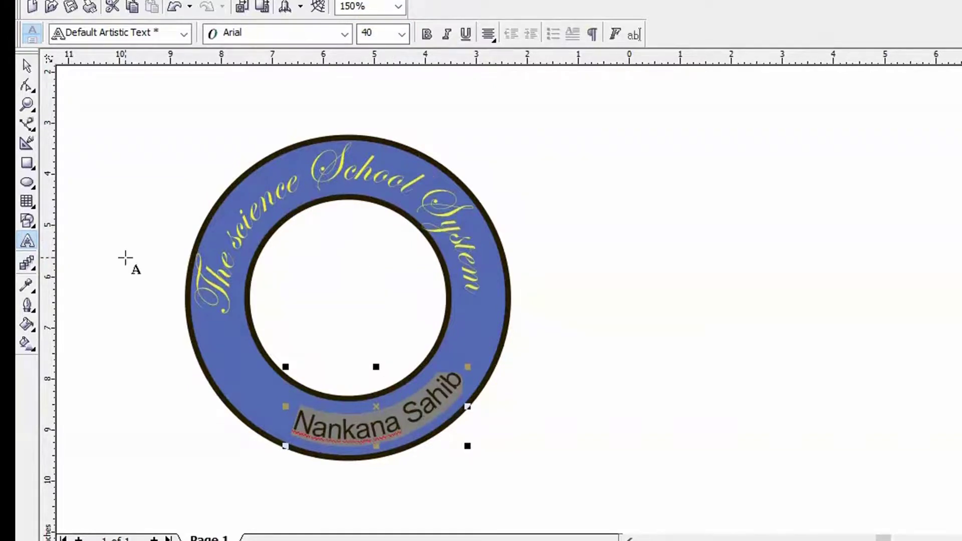
click(28, 69)
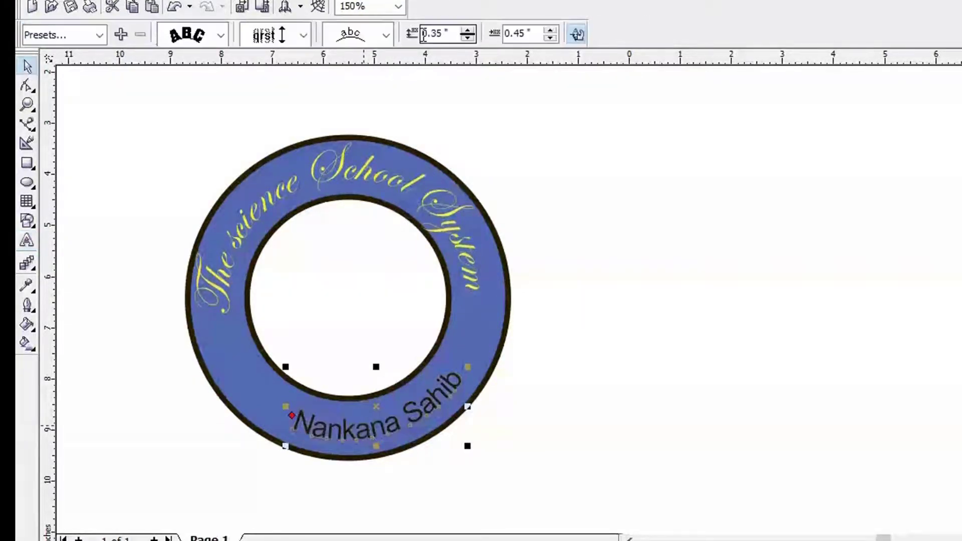
Try a 0.3-inch distance from the path and a 0.55-inch horizontal offset on the "Nankana Sahib" text.
click(468, 37)
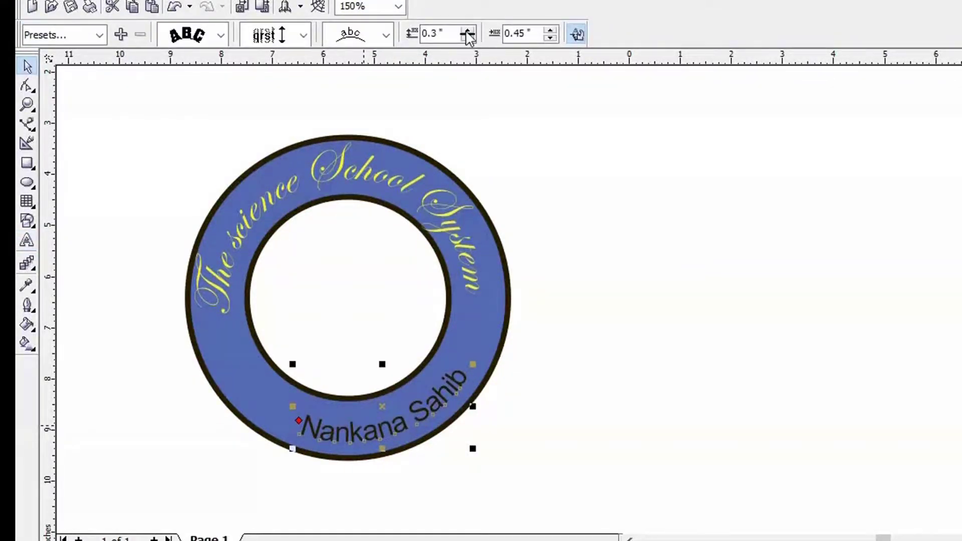
key(Tab)
text(0.55)
click(469, 30)
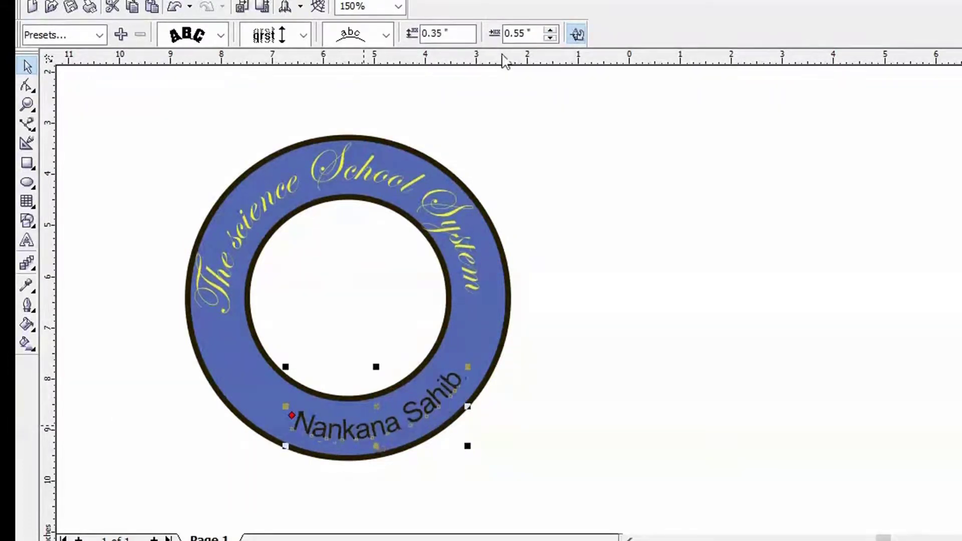
click(553, 38)
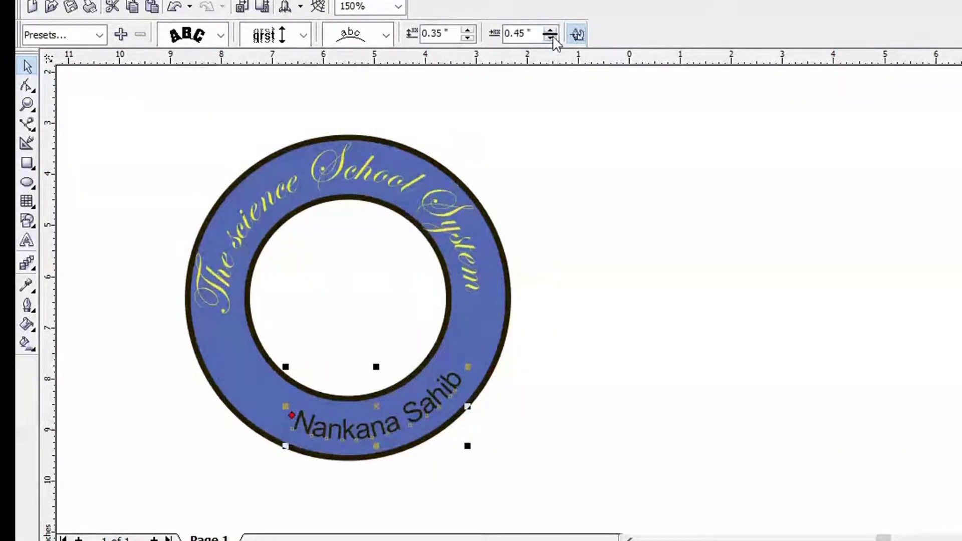
Slide the "Nankana Sahib" text slightly clockwise along the lower band to center it better, and deselect it.
click(293, 414)
drag(290, 416, 280, 412)
key(space)
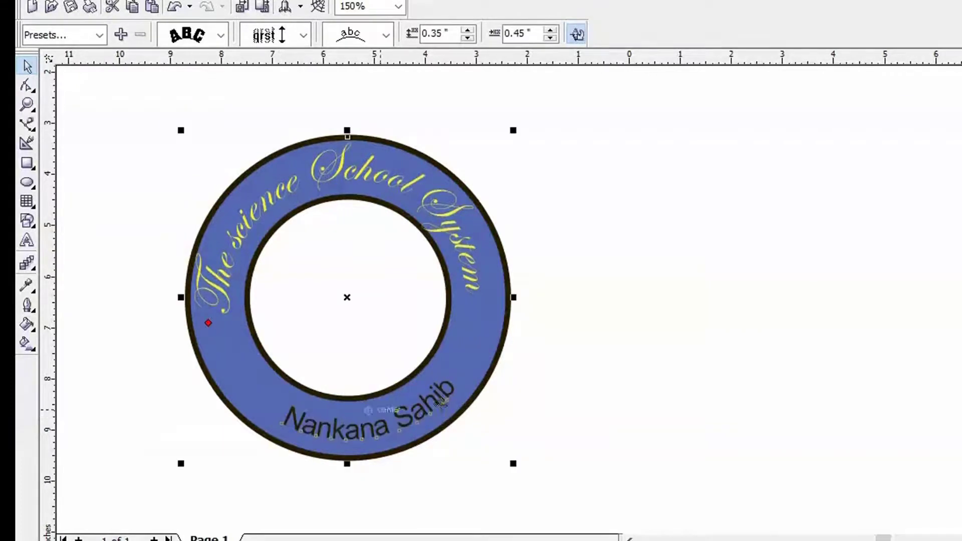
click(754, 395)
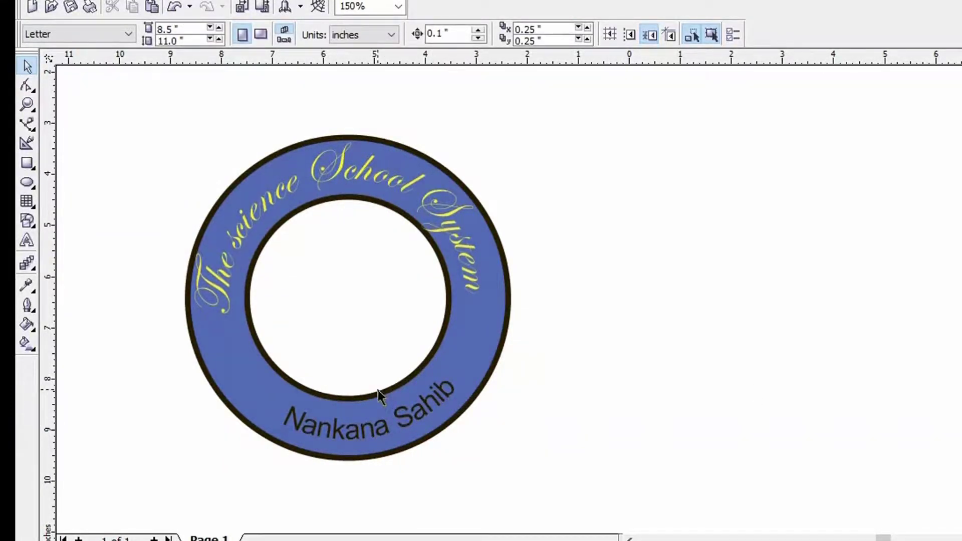
Select only the "Nankana Sahib" text on the ring, color it red, and deselect it.
click(414, 414)
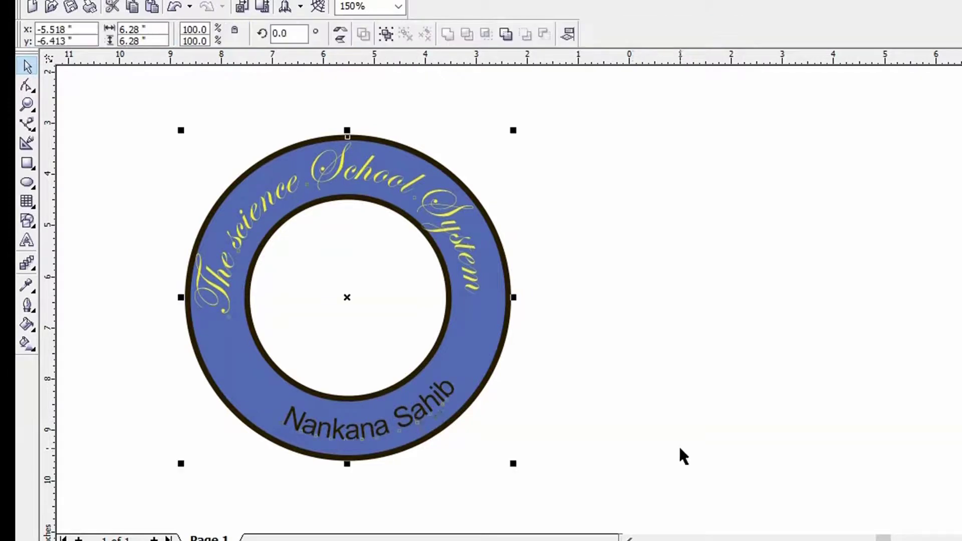
click(680, 449)
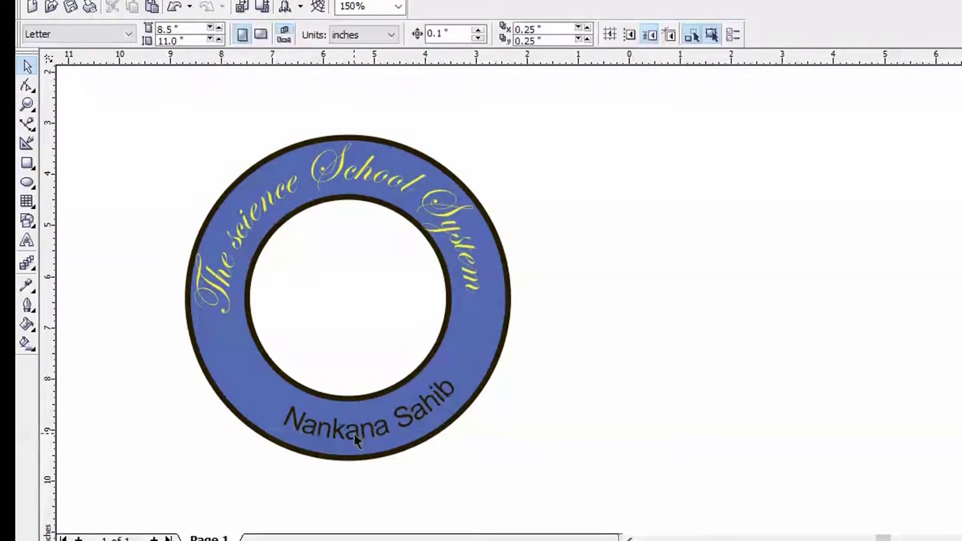
click(439, 442)
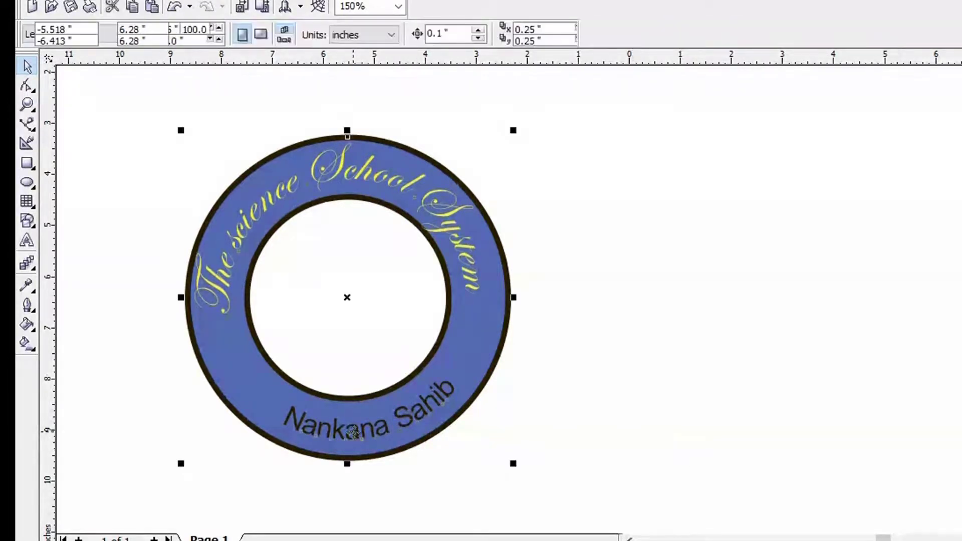
click(563, 459)
key(Tab)
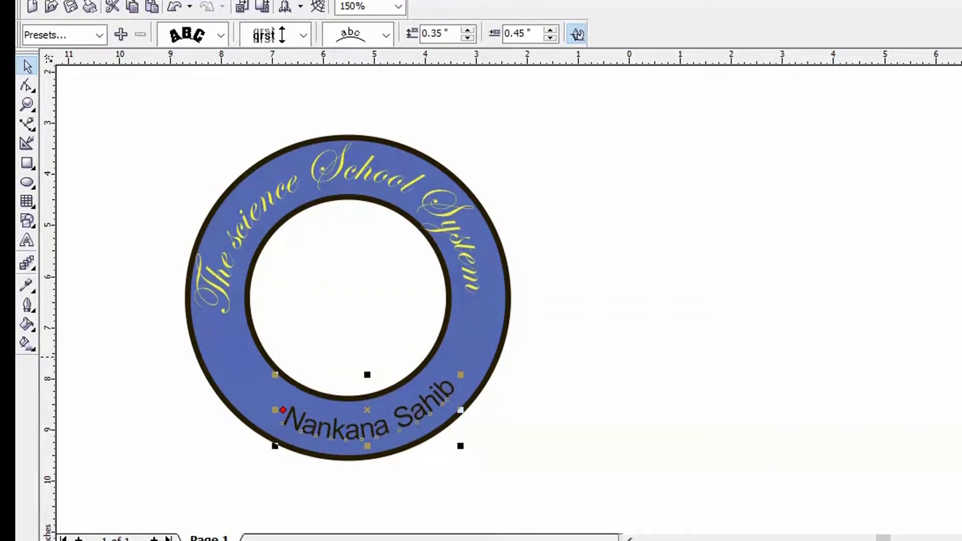
click(640, 455)
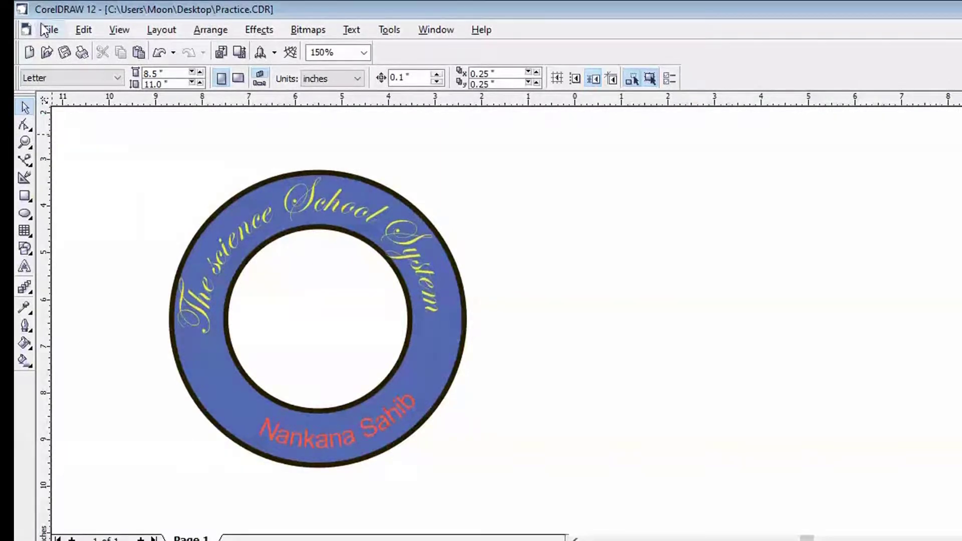
Import Professionals_Tools_of_Trade_Artboard_57-512.png from the Desktop and place it beside the ring at about 4.1 inches square.
click(49, 30)
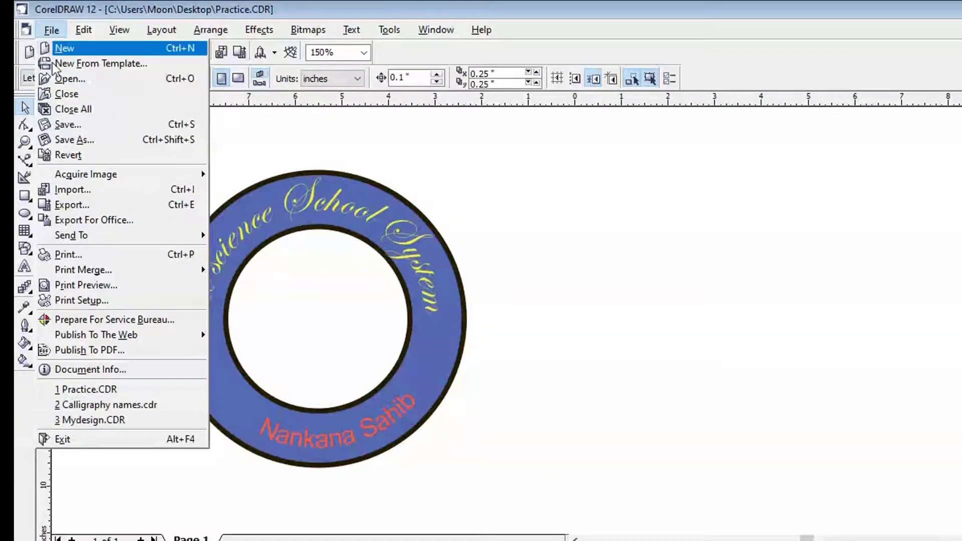
click(86, 194)
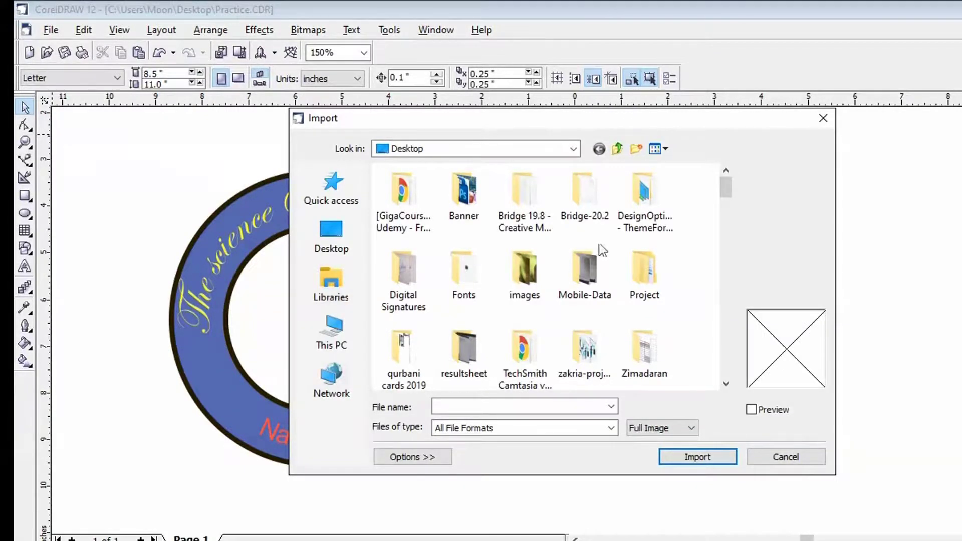
drag(727, 188, 732, 327)
click(463, 287)
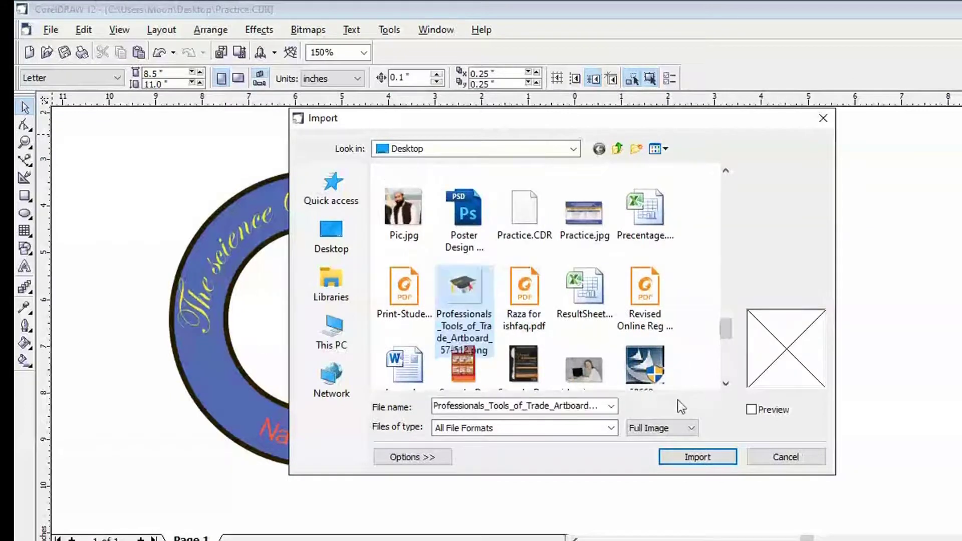
click(697, 457)
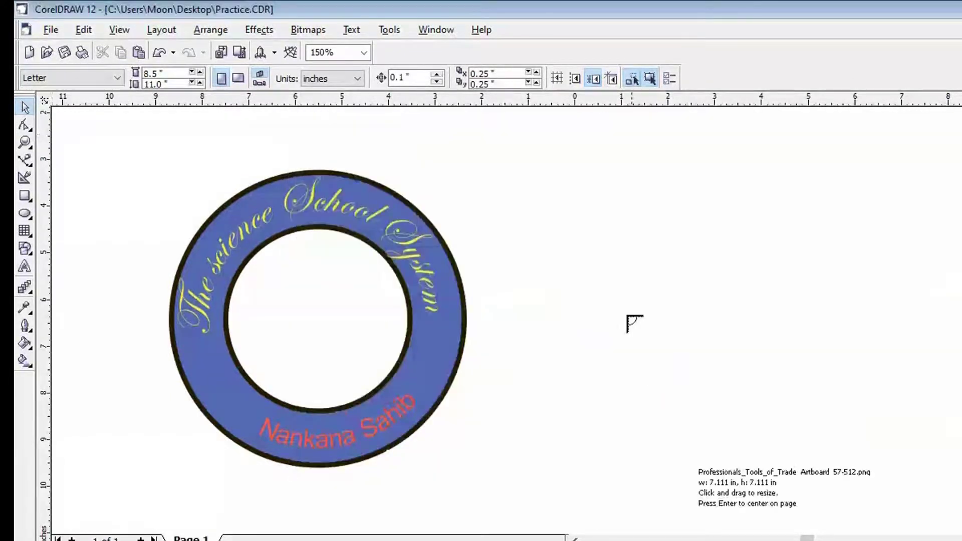
drag(583, 257, 803, 444)
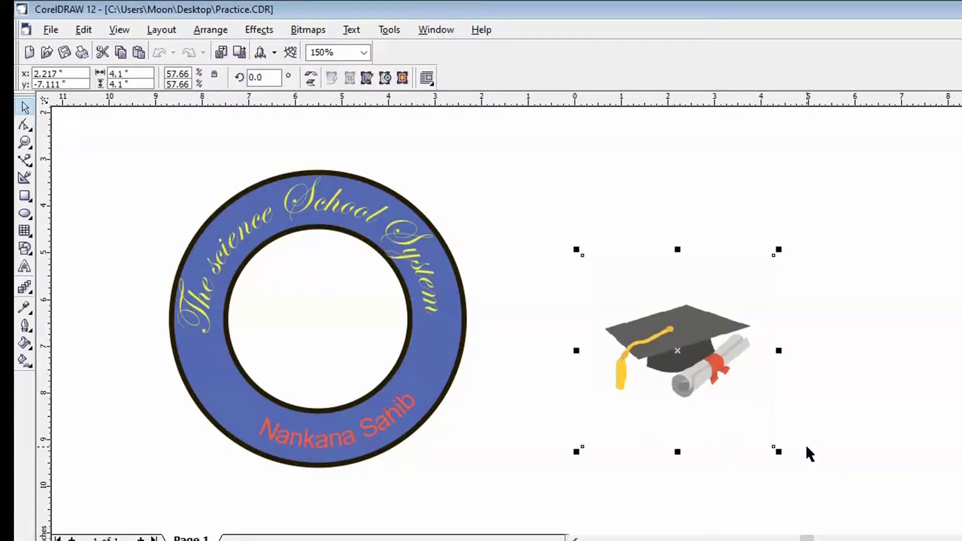
Move the graduation cap image to the center of the ring and send it to the back.
key(F10)
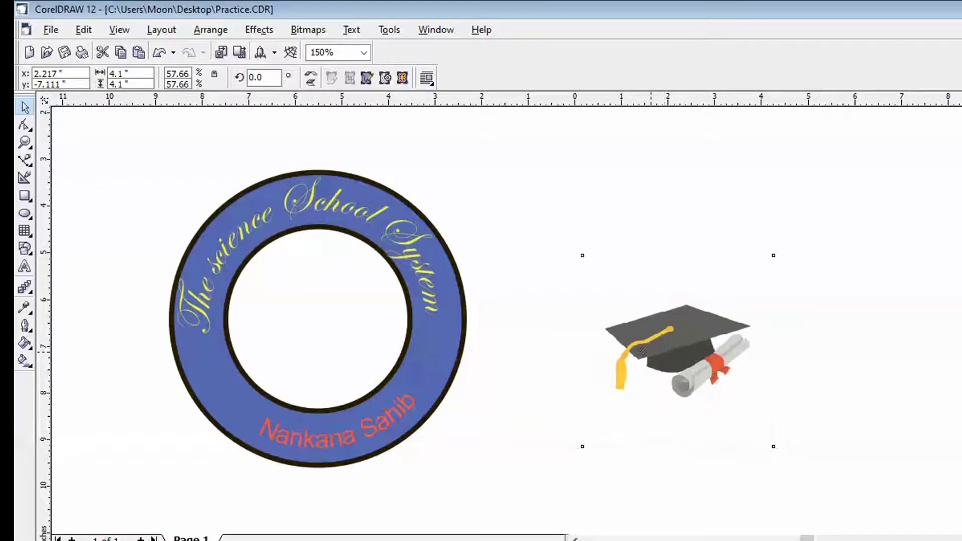
drag(629, 350, 333, 309)
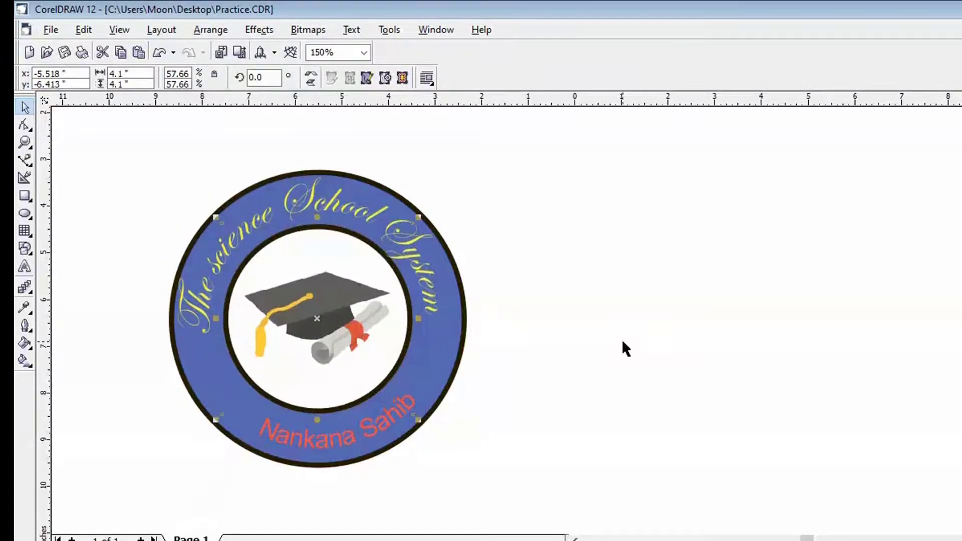
click(211, 30)
mouse_move(376, 99)
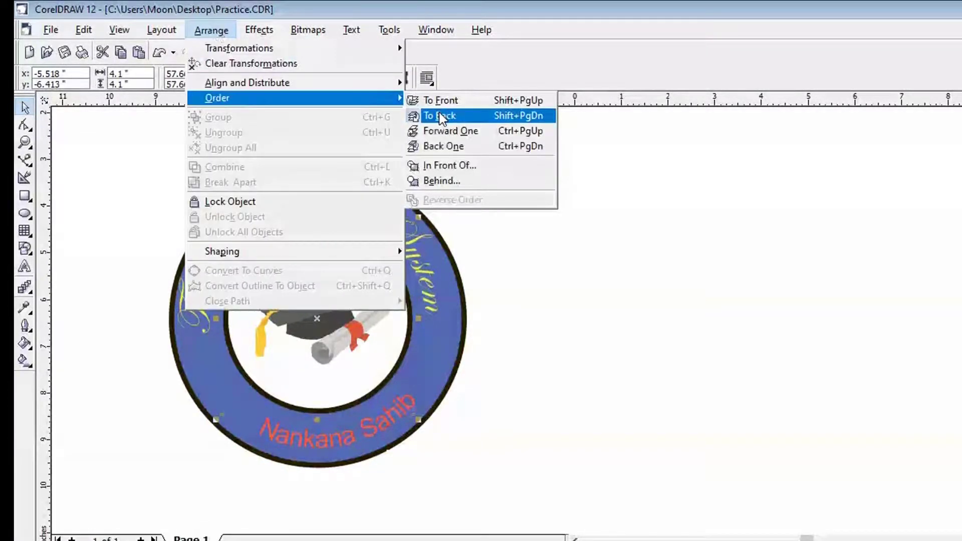
click(441, 116)
key(Escape)
click(237, 242)
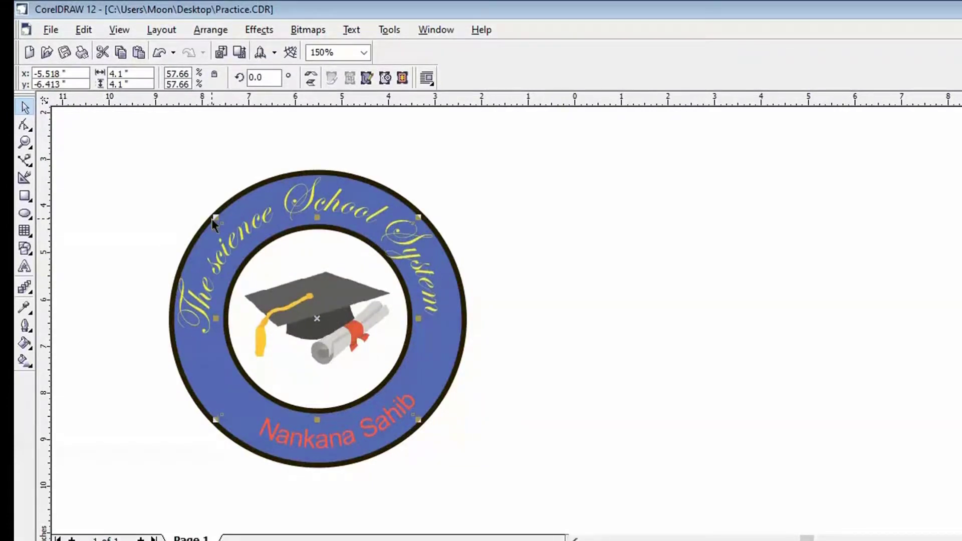
Enlarge the graduation cap image to about 4.45 inches square, recenter it in the ring, and deselect it.
drag(212, 219, 168, 201)
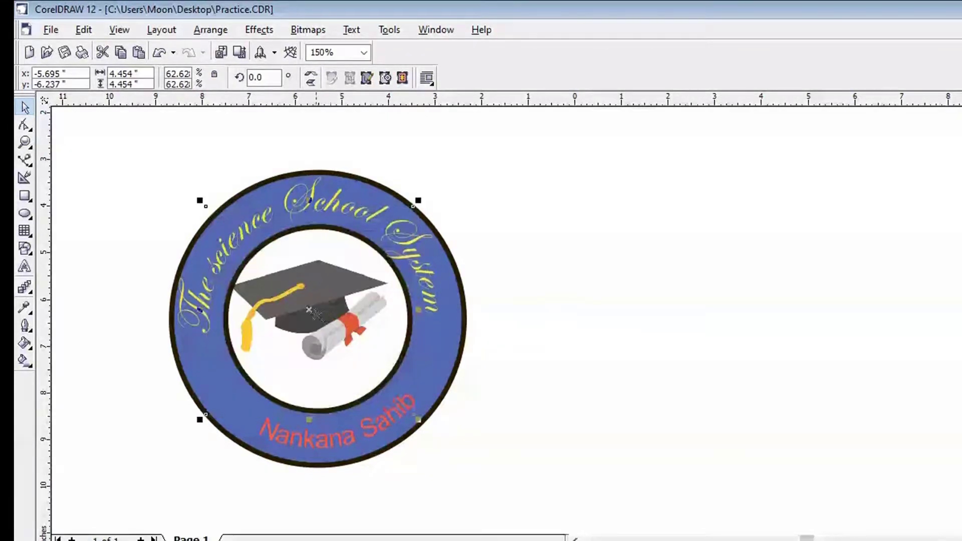
drag(309, 310, 319, 320)
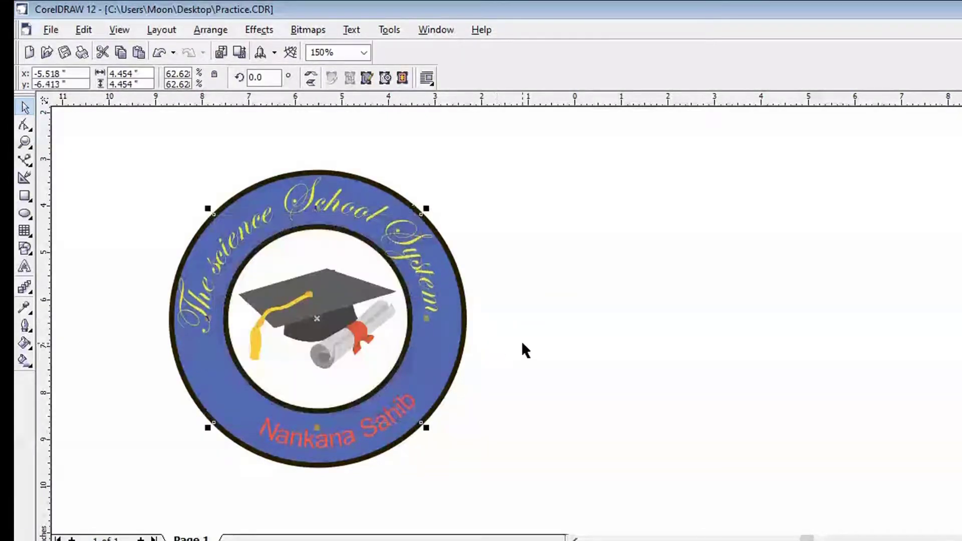
click(521, 341)
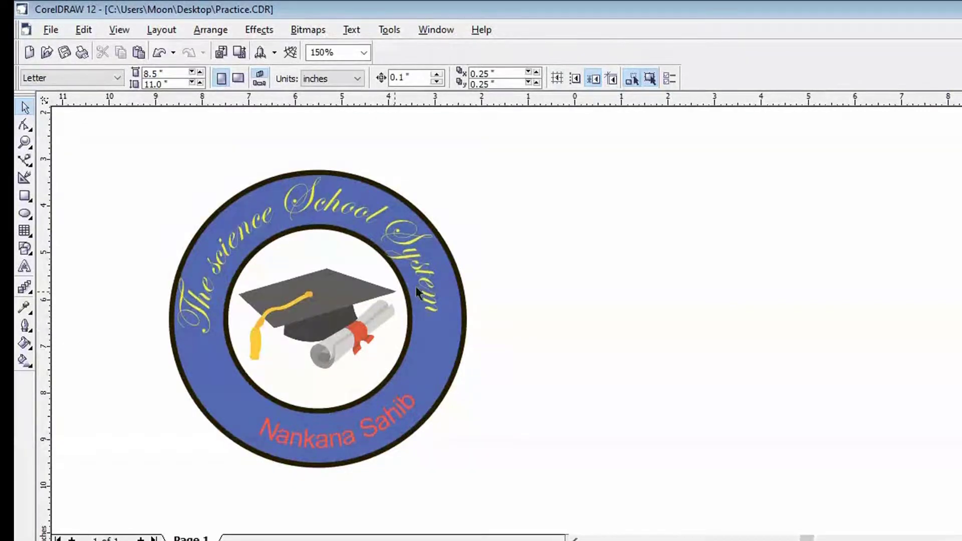
Select the complete logo and export it for Microsoft Office, with Compatibility and Presentation settings, to the Desktop as a PNG named mylogo.
drag(122, 152, 533, 492)
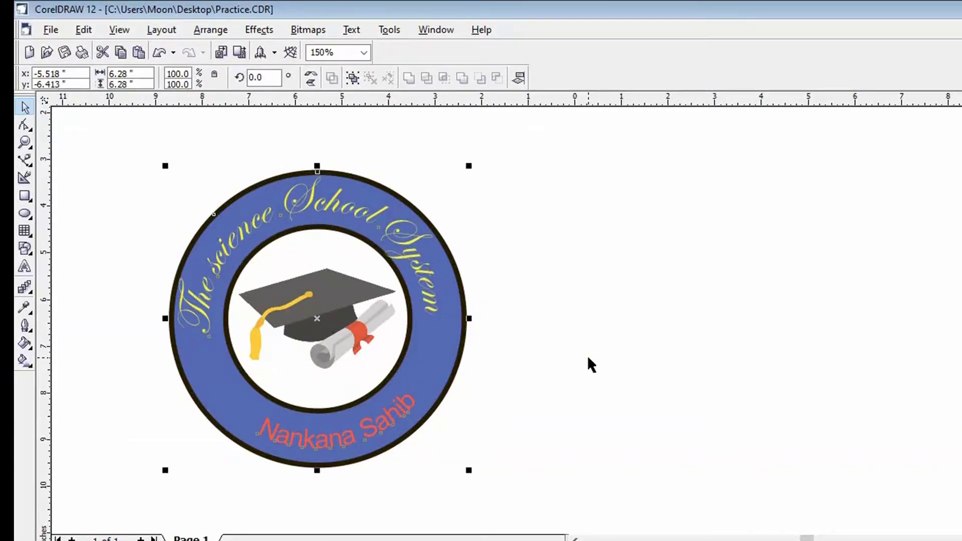
click(50, 30)
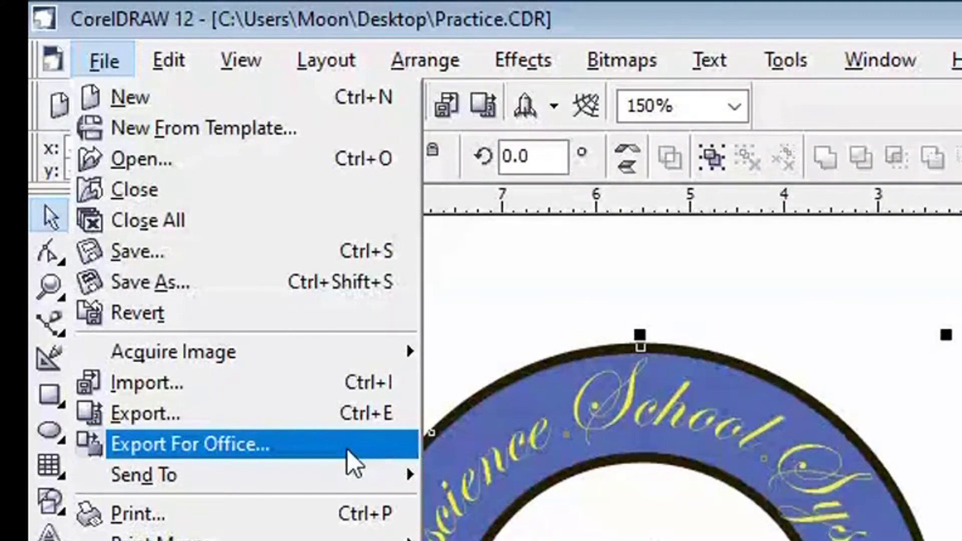
click(275, 446)
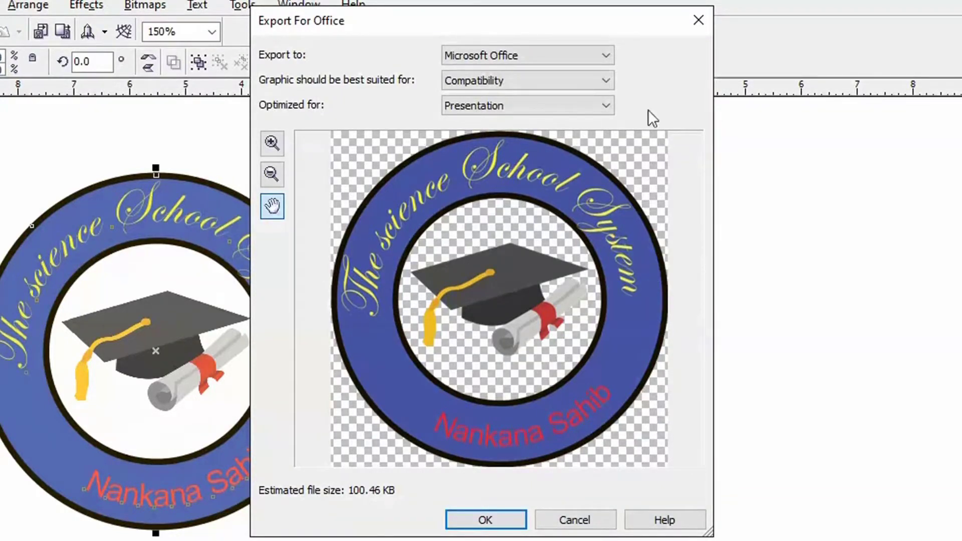
click(493, 524)
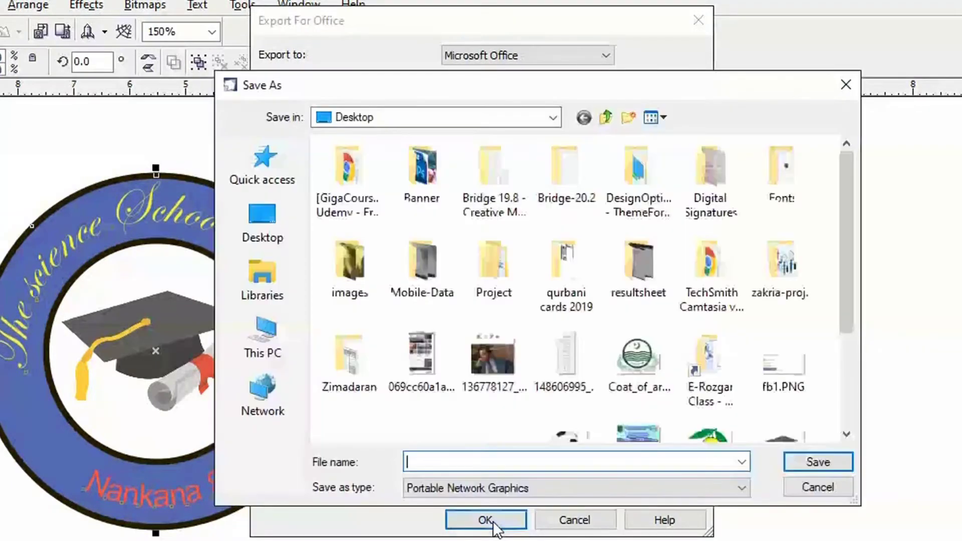
click(263, 207)
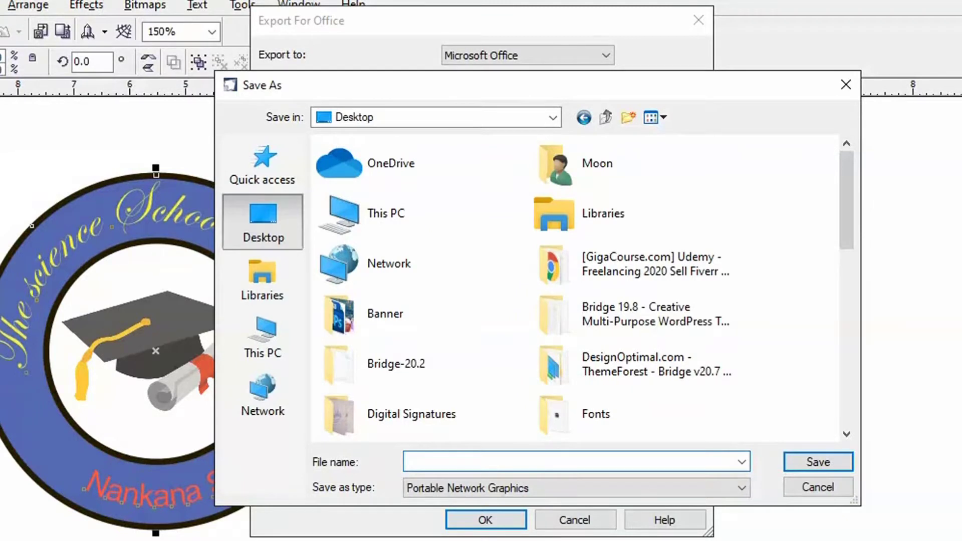
text(mylogo)
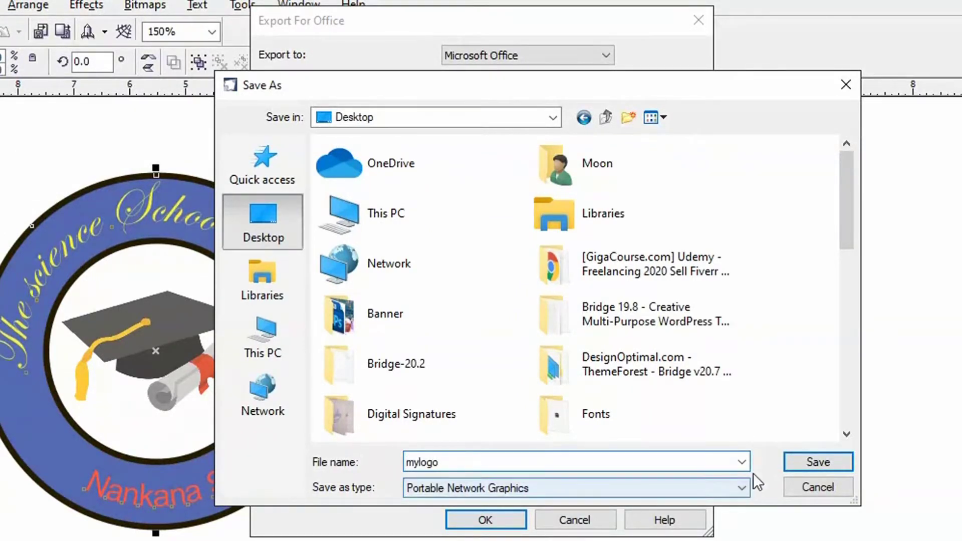
click(807, 464)
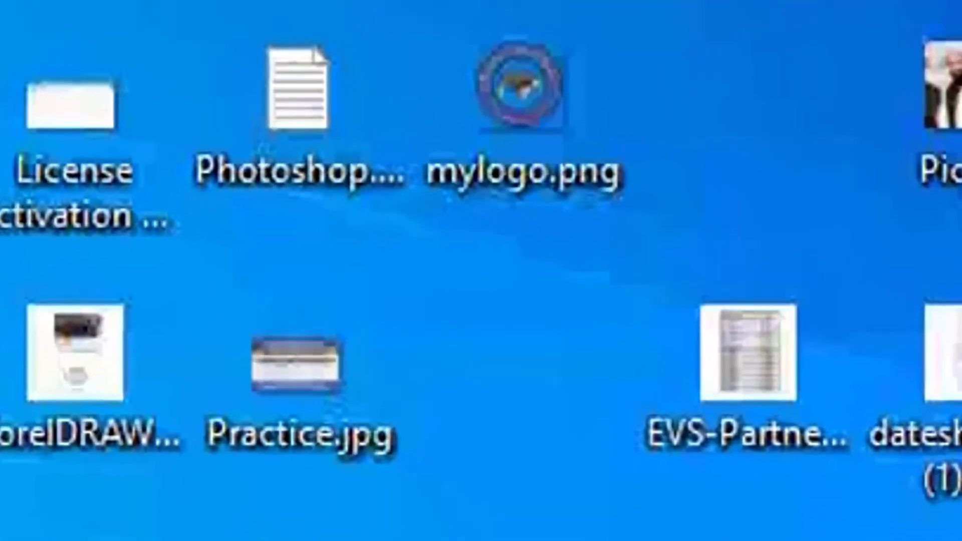
mouse_move(602, 142)
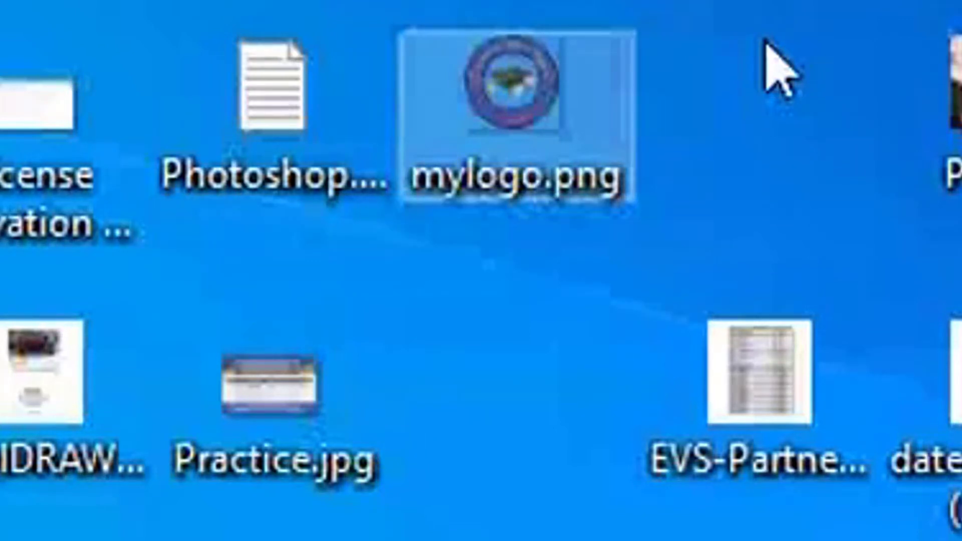
mouse_move(546, 67)
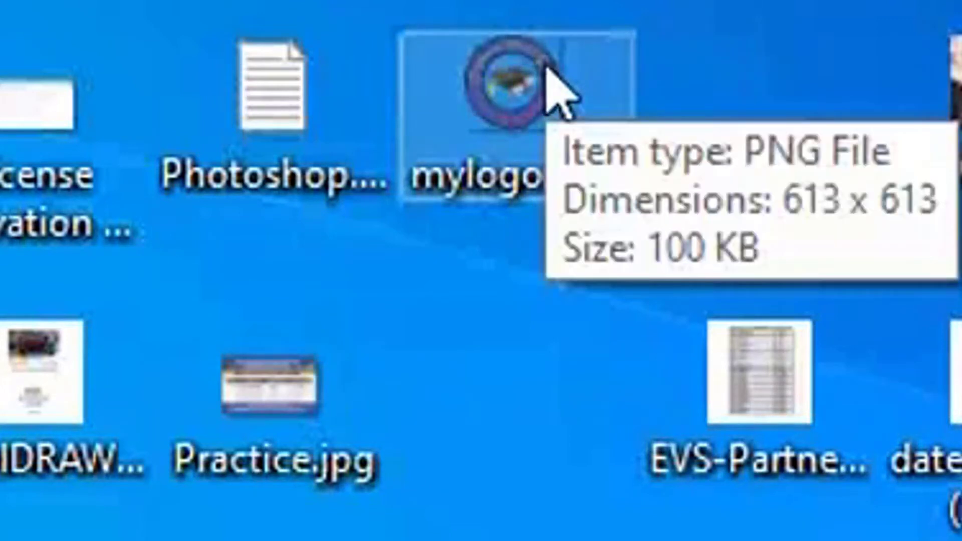